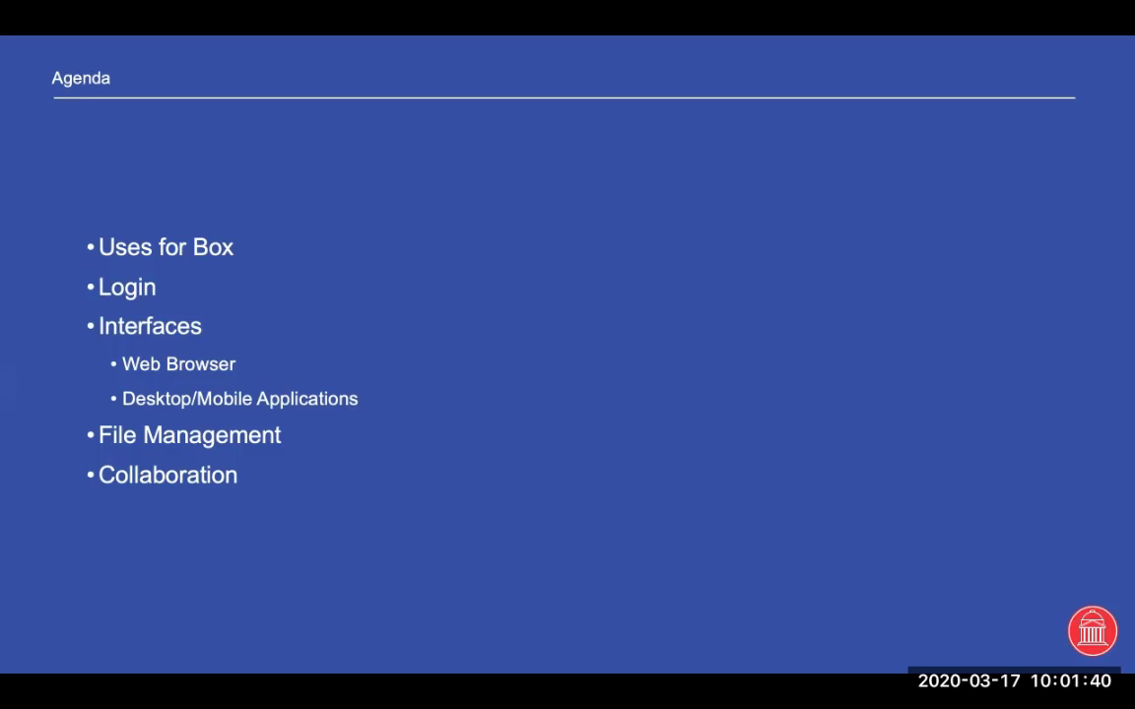
Step: Advance the presentation to the Uses for Box slide, end the slide show, and switch to Firefox
{"action": "key", "text": "Right"}
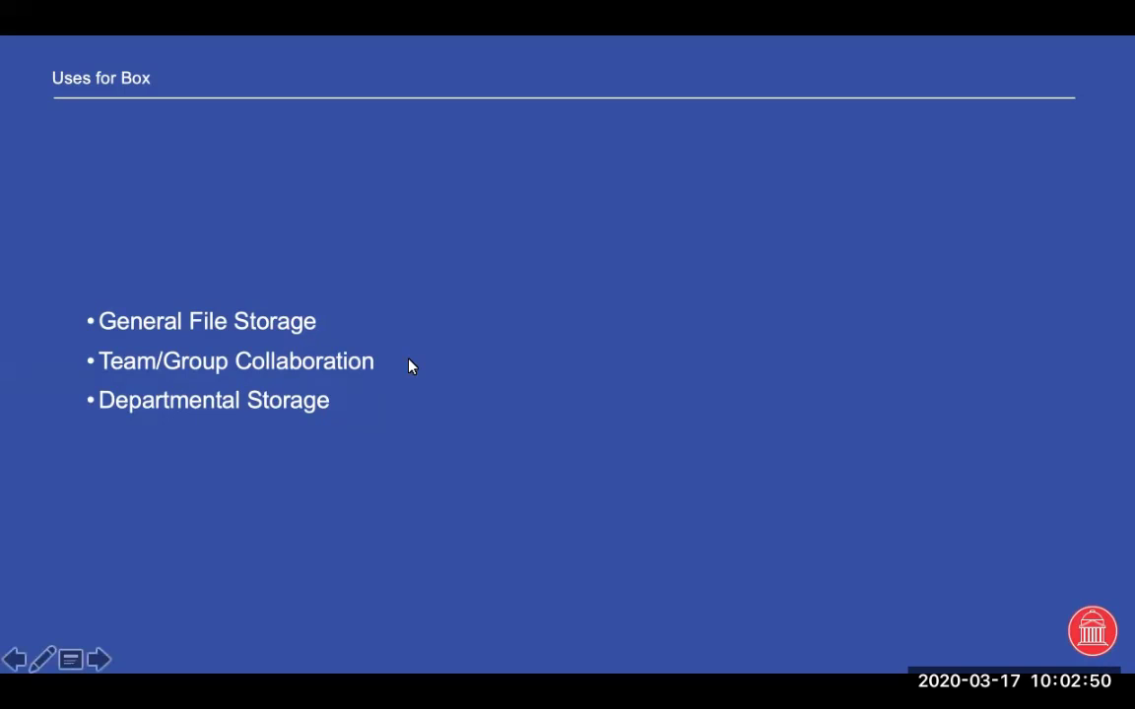
{"action": "key", "text": "Escape"}
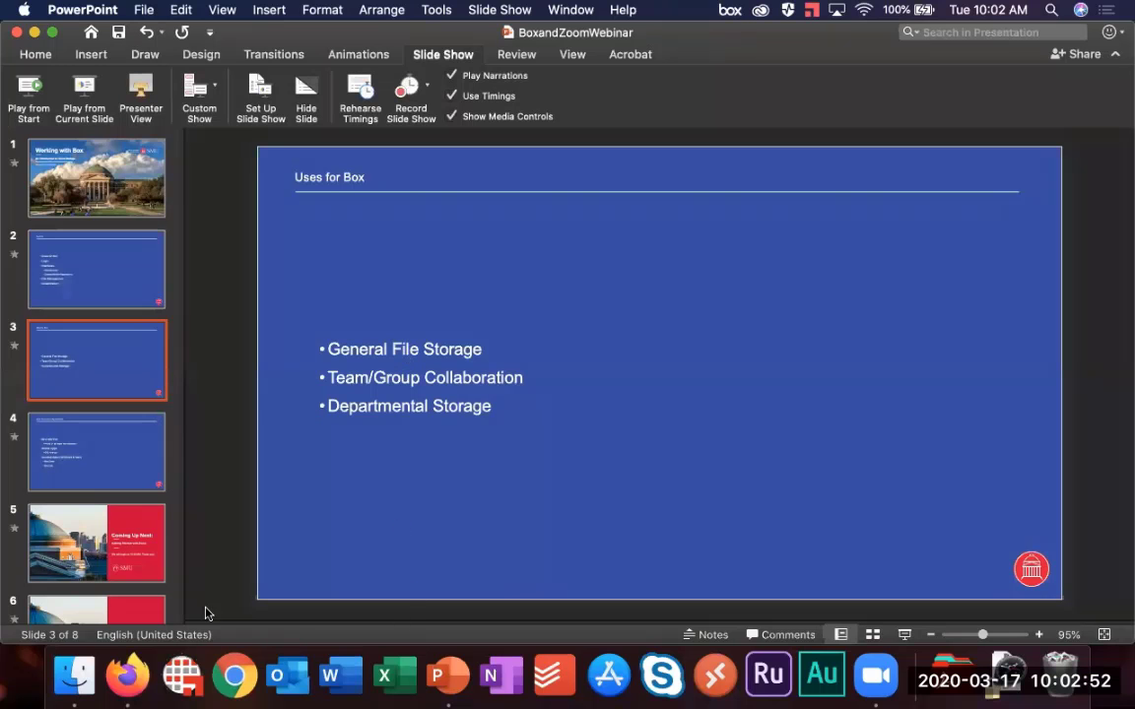
{"action": "left_click", "coordinate": [124, 675]}
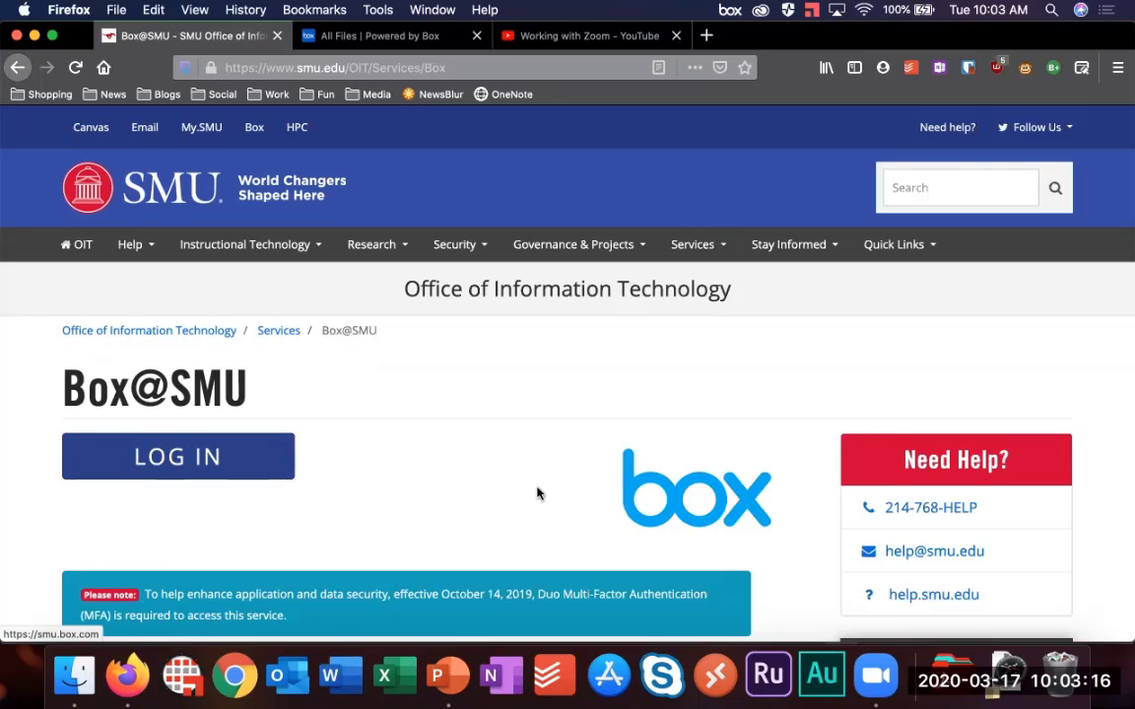
Step: Examine the Getting Started, Video Tutorial, and Documentation & Training sections of the Box@SMU page
{"action": "scroll", "coordinate": [537, 492], "scroll_direction": "down", "scroll_amount": 4}
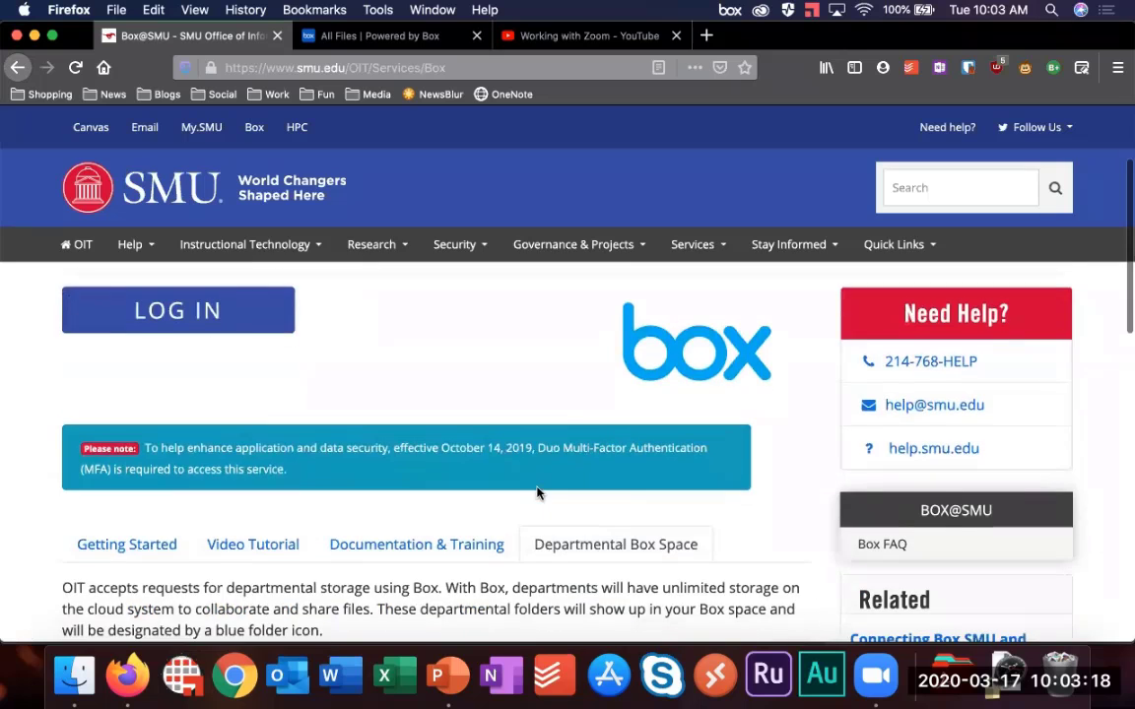
{"action": "left_click", "coordinate": [156, 512]}
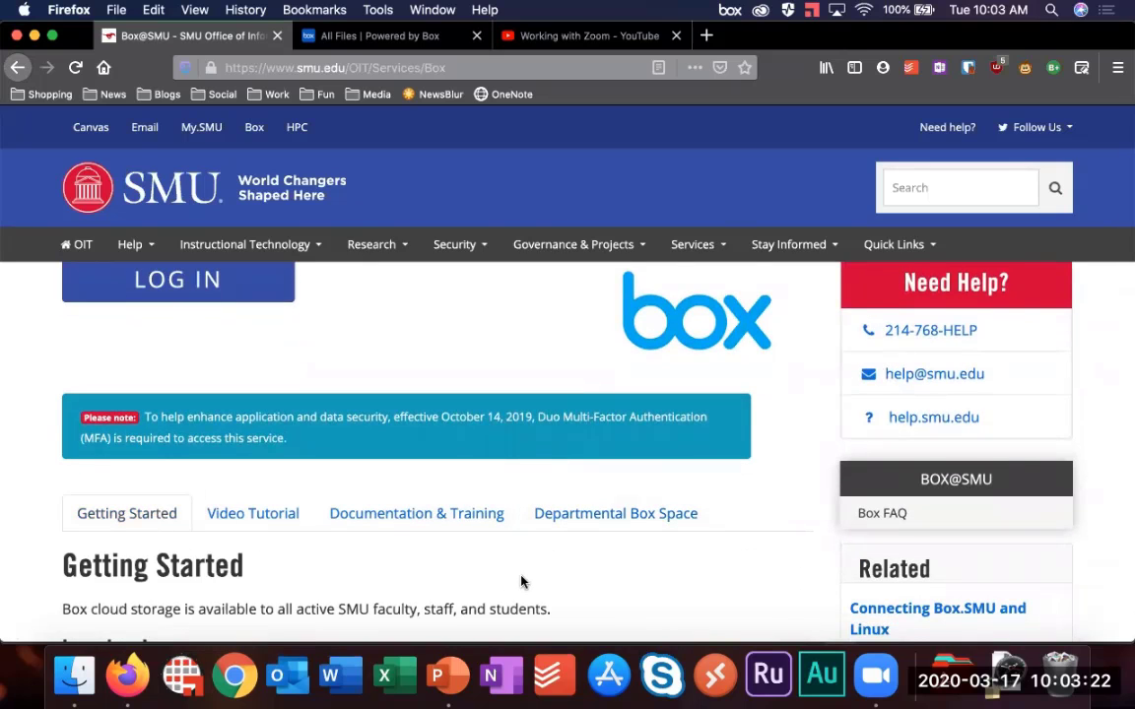
{"action": "scroll", "coordinate": [522, 581], "scroll_direction": "down", "scroll_amount": 3}
{"action": "scroll", "coordinate": [522, 581], "scroll_direction": "down", "scroll_amount": 4}
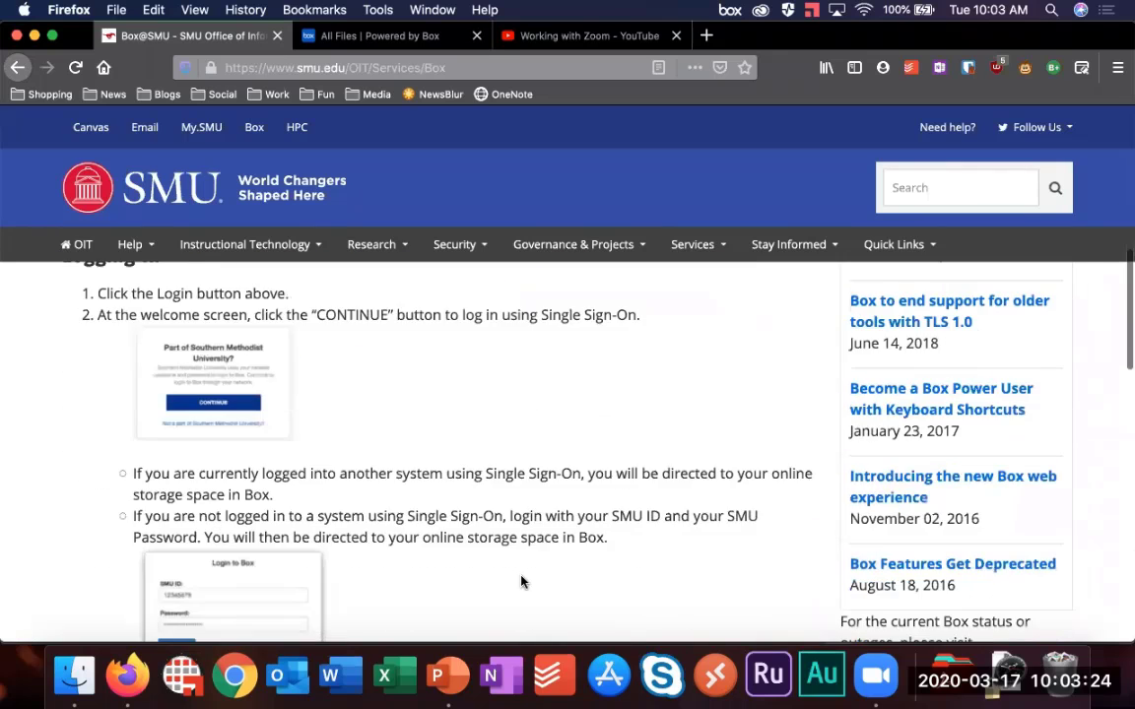
{"action": "scroll", "coordinate": [522, 581], "scroll_direction": "down", "scroll_amount": 2}
{"action": "scroll", "coordinate": [522, 581], "scroll_direction": "up", "scroll_amount": 6}
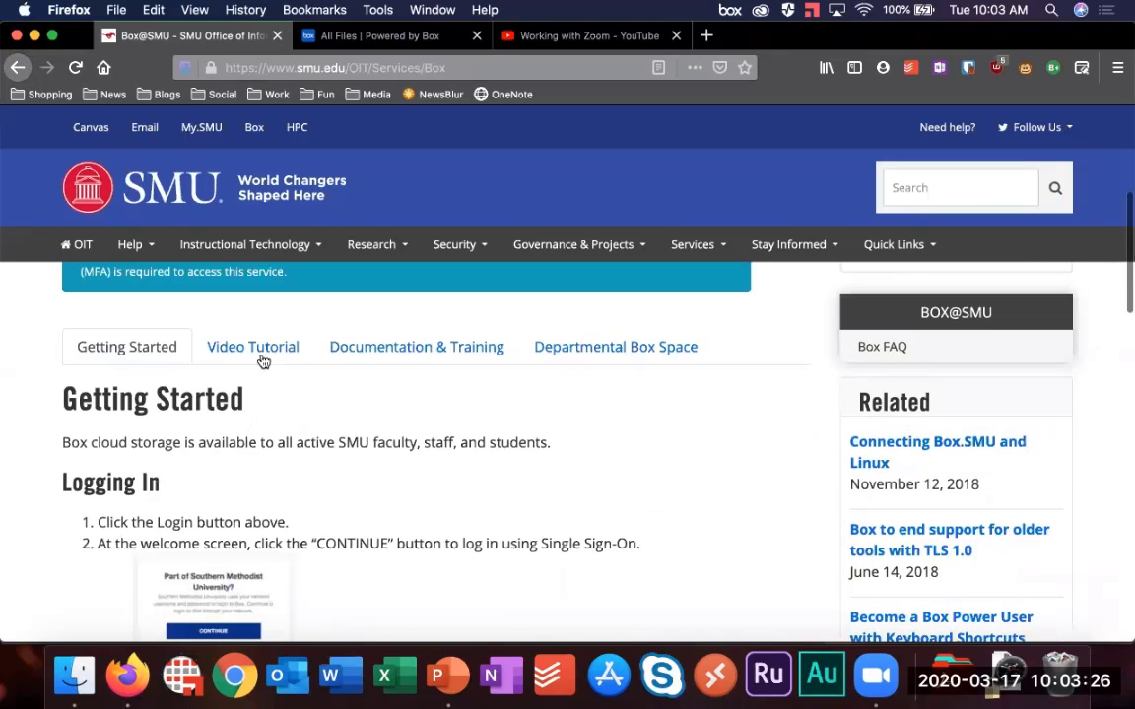
{"action": "left_click", "coordinate": [281, 360]}
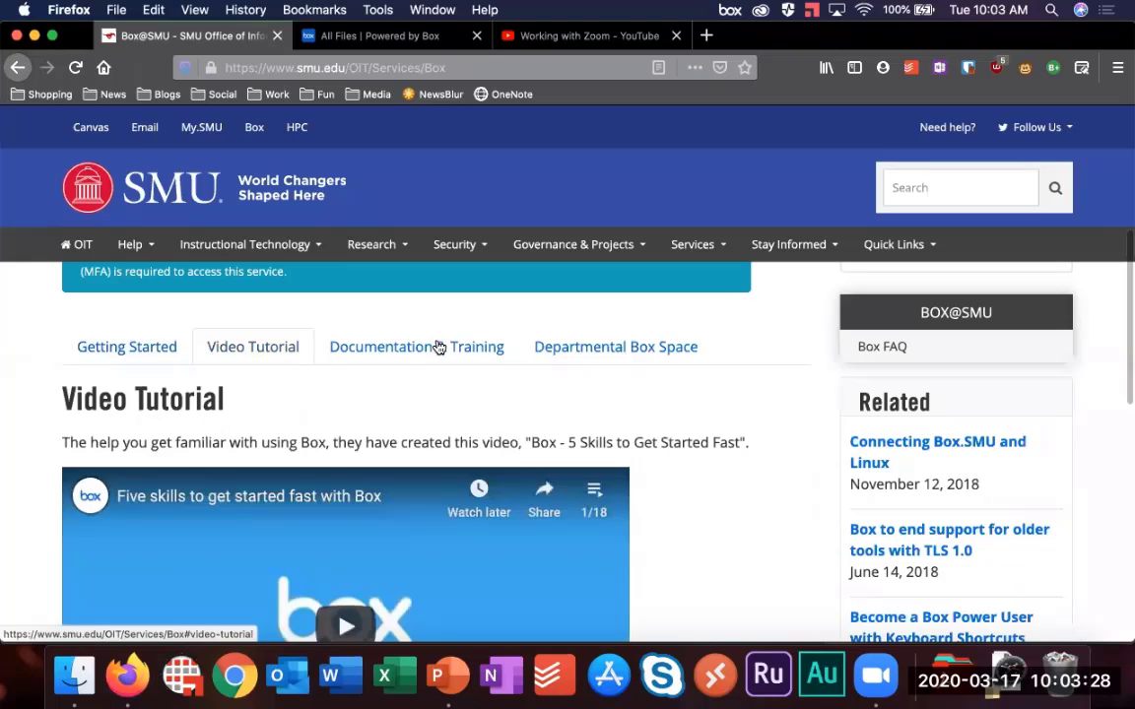
{"action": "left_click", "coordinate": [437, 347]}
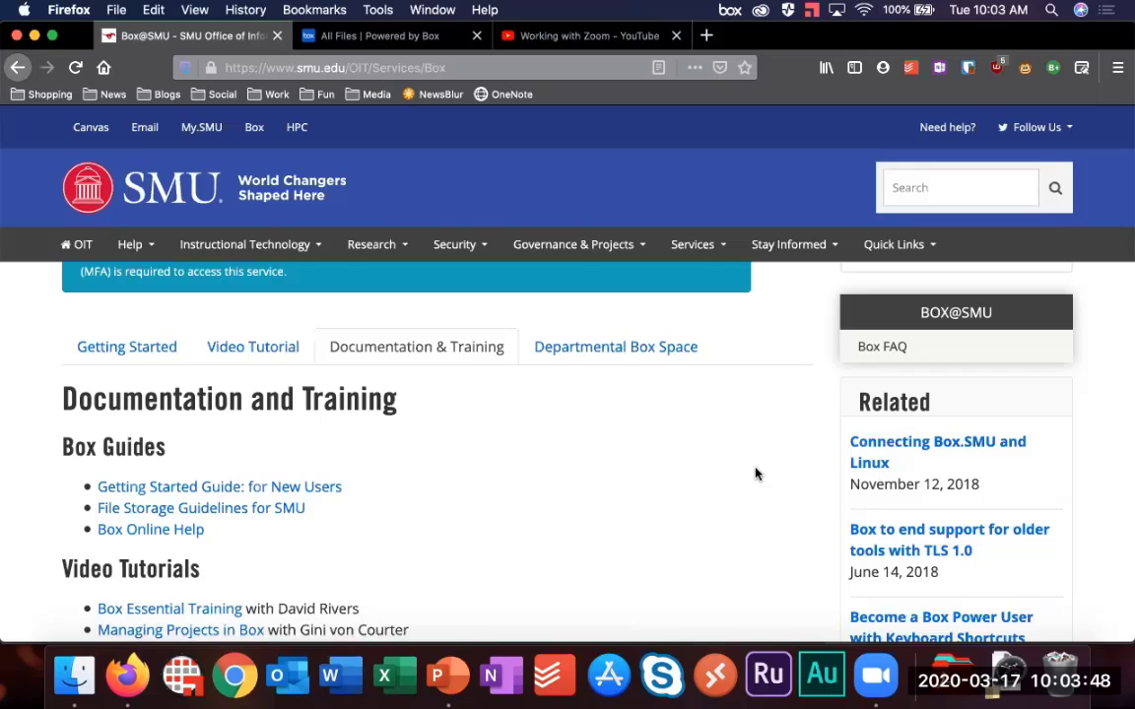
{"action": "scroll", "coordinate": [756, 474], "scroll_direction": "up", "scroll_amount": 5}
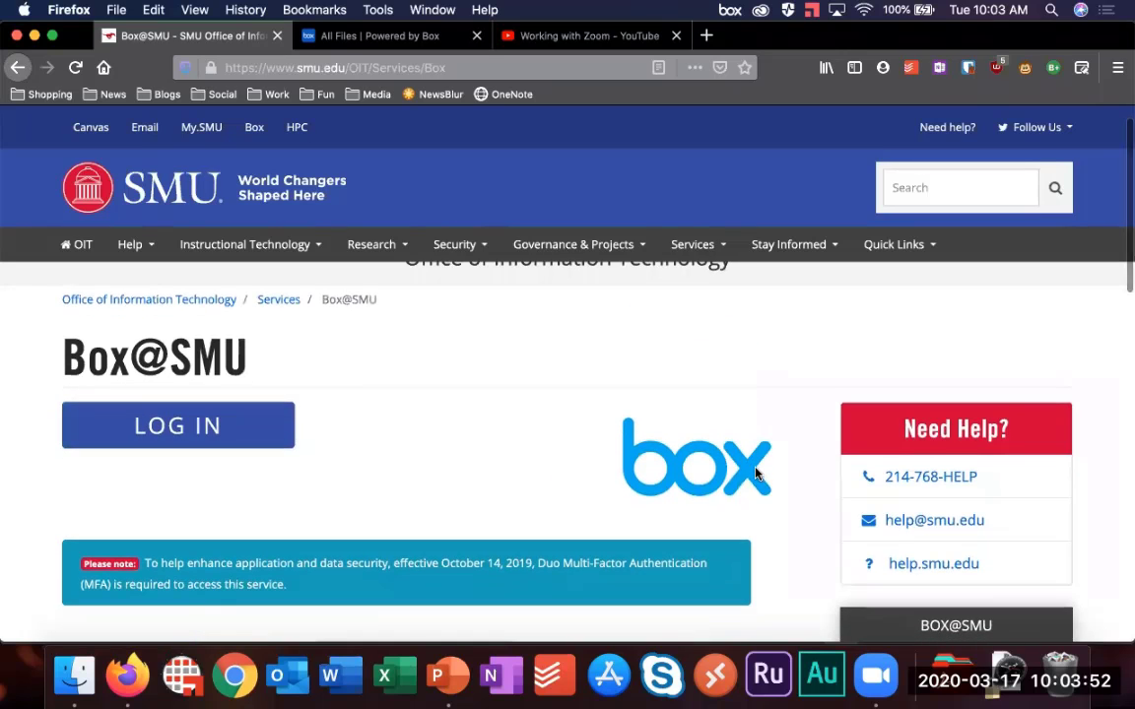
{"action": "scroll", "coordinate": [755, 474], "scroll_direction": "up", "scroll_amount": 1}
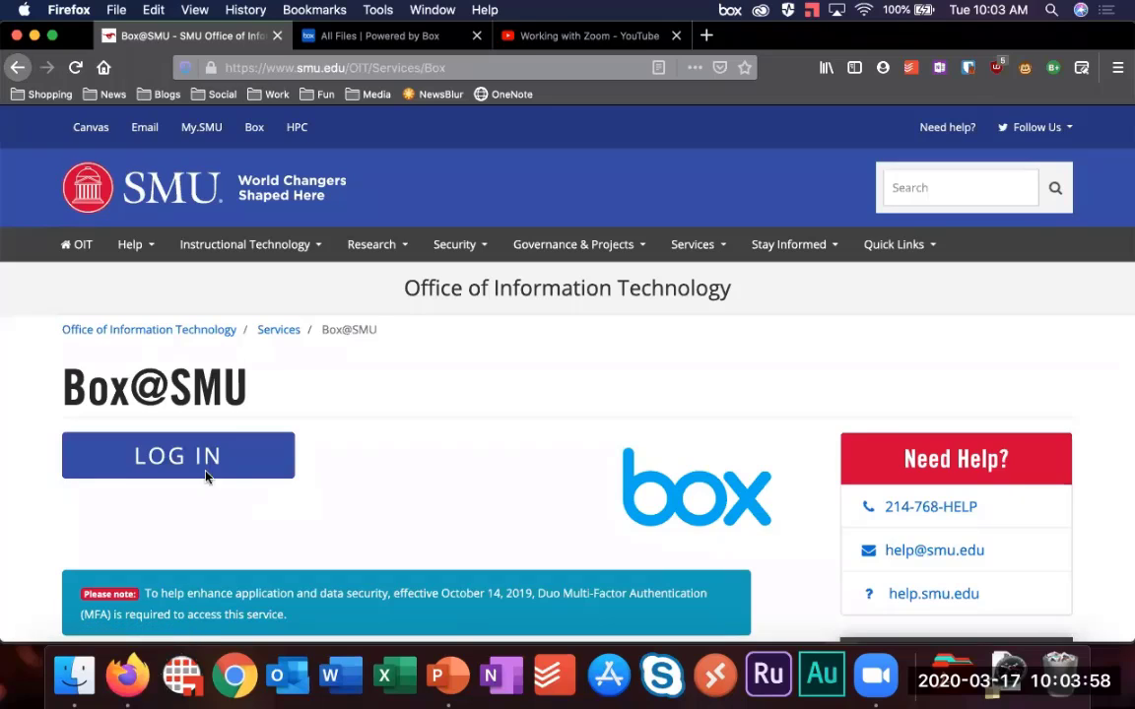
Step: Switch to Box's All Files page and review the sharing options of the Project Management Documents folder
{"action": "left_click", "coordinate": [327, 37]}
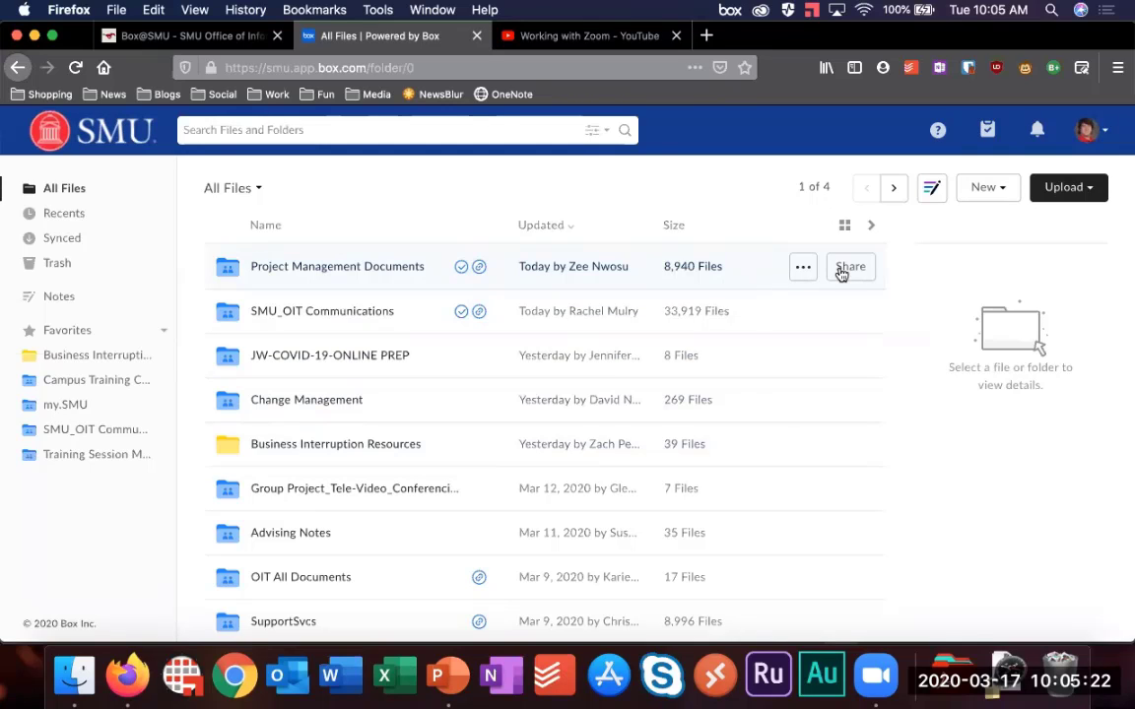
{"action": "left_click", "coordinate": [849, 267]}
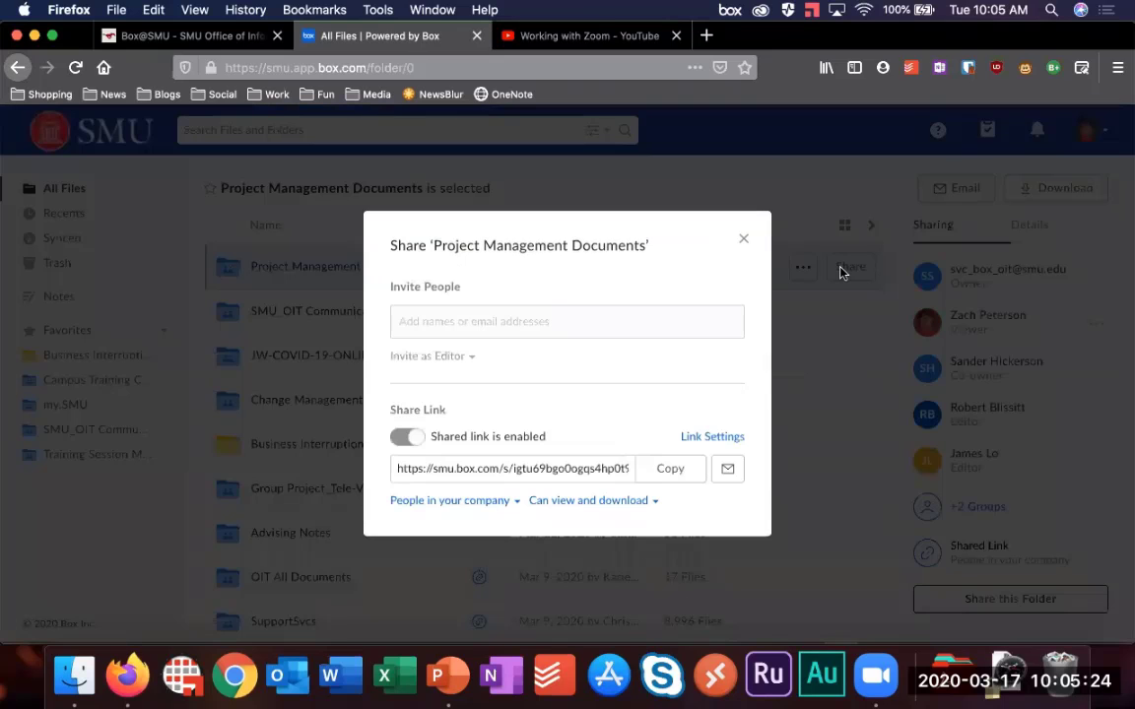
{"action": "mouse_move", "coordinate": [407, 325]}
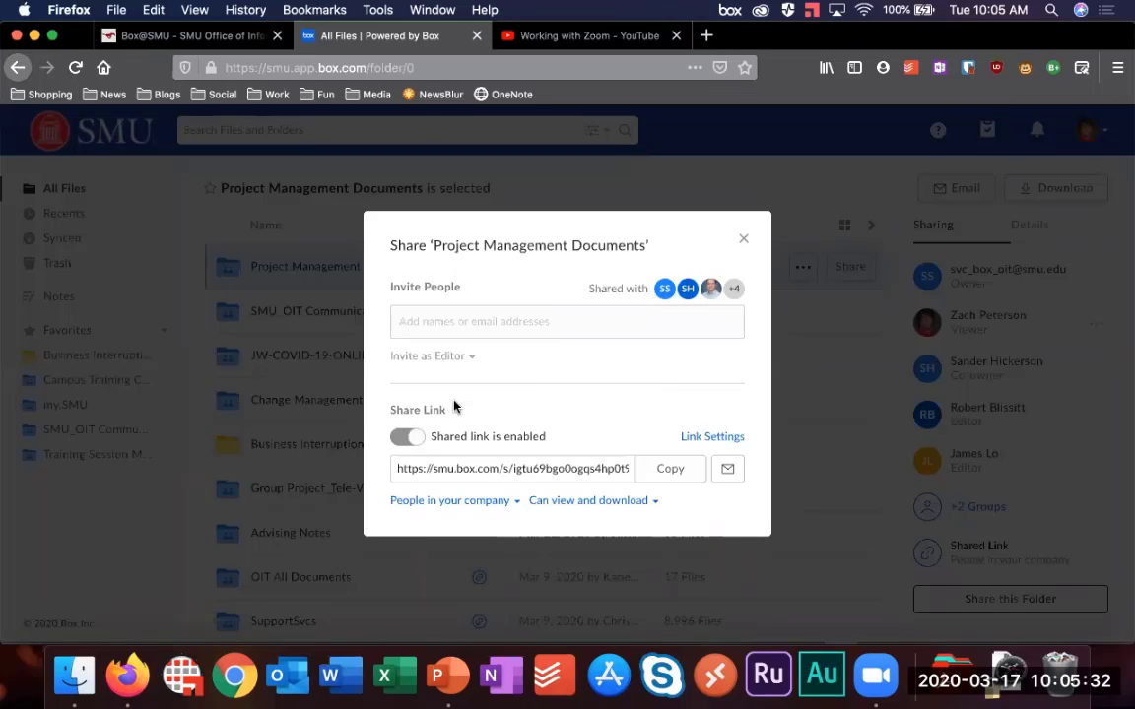
{"action": "mouse_move", "coordinate": [407, 436]}
{"action": "left_click", "coordinate": [746, 243]}
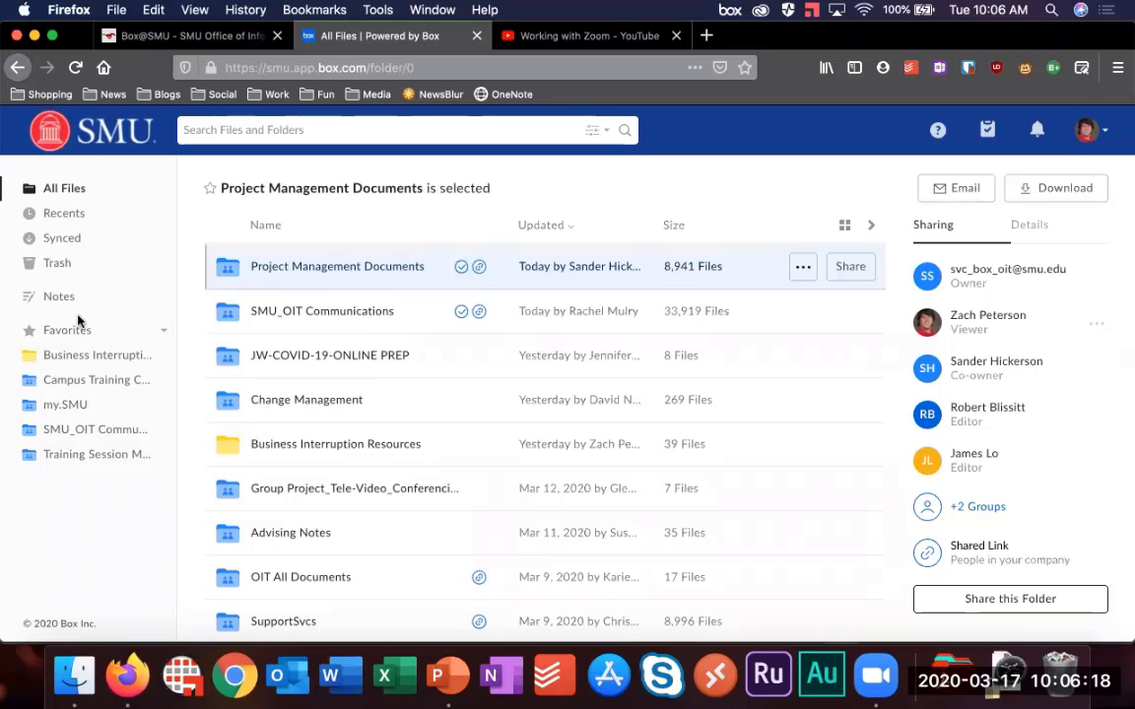
Step: In the Business Interruption Resources favorite, start a new folder and name it Test Webinar Folder
{"action": "left_click", "coordinate": [67, 365]}
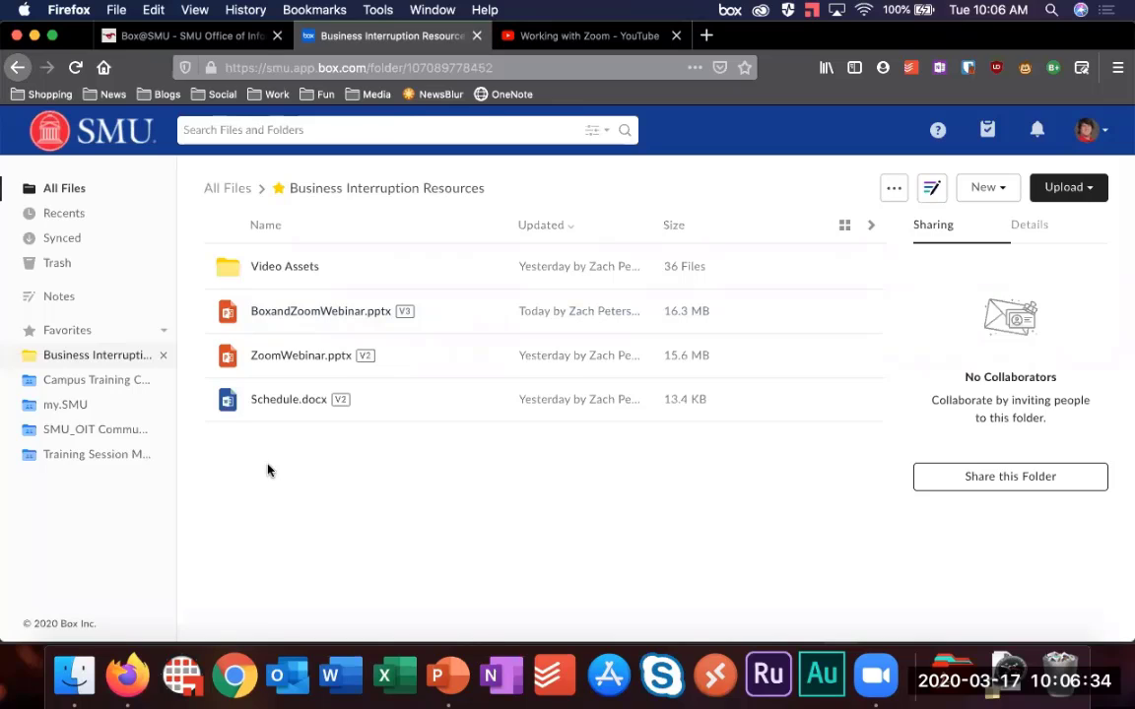
{"action": "left_click", "coordinate": [972, 194]}
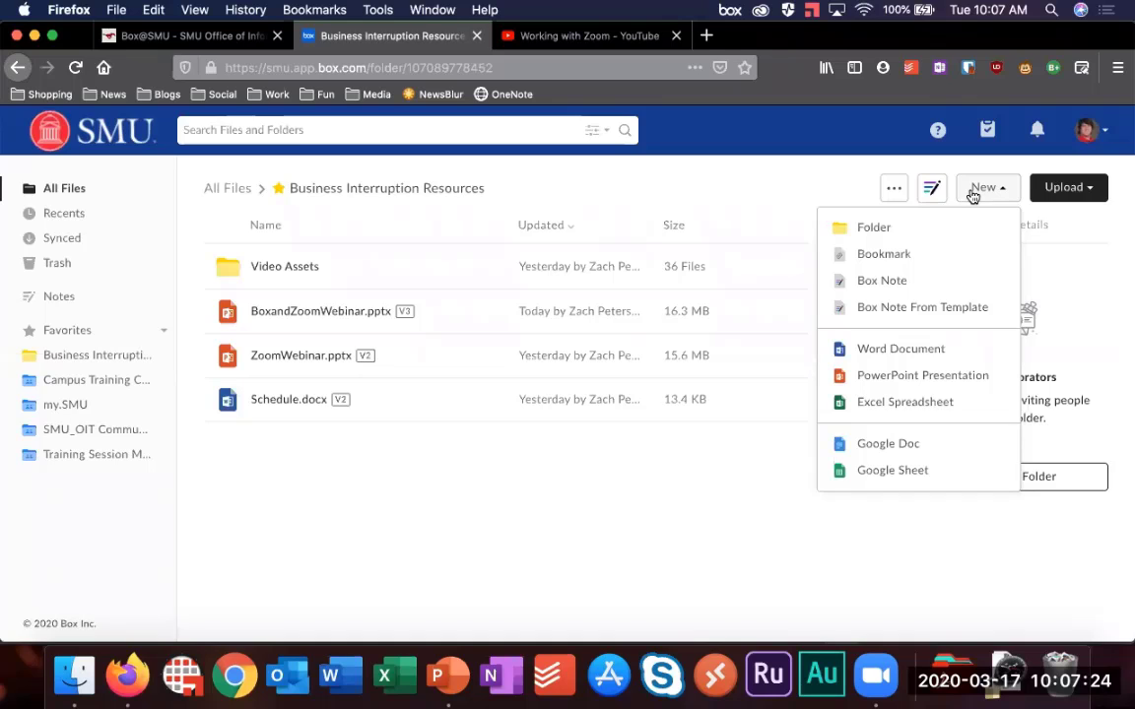
{"action": "left_click", "coordinate": [895, 232]}
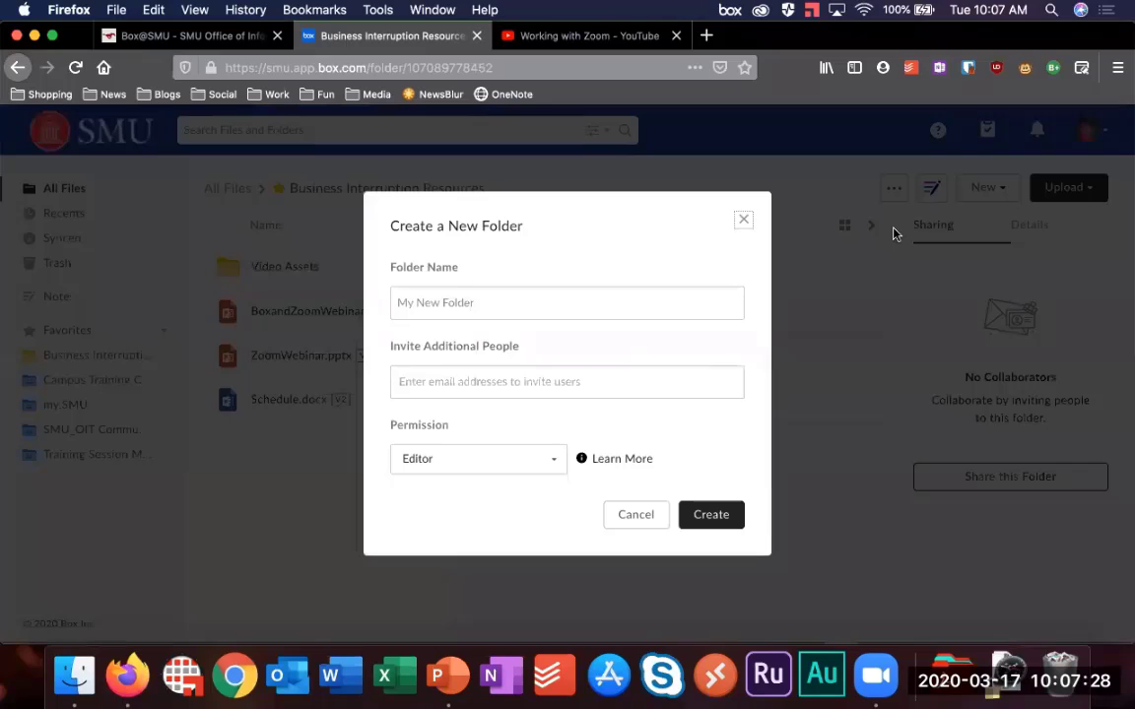
{"action": "left_click", "coordinate": [485, 303]}
{"action": "type", "text": "Te"}
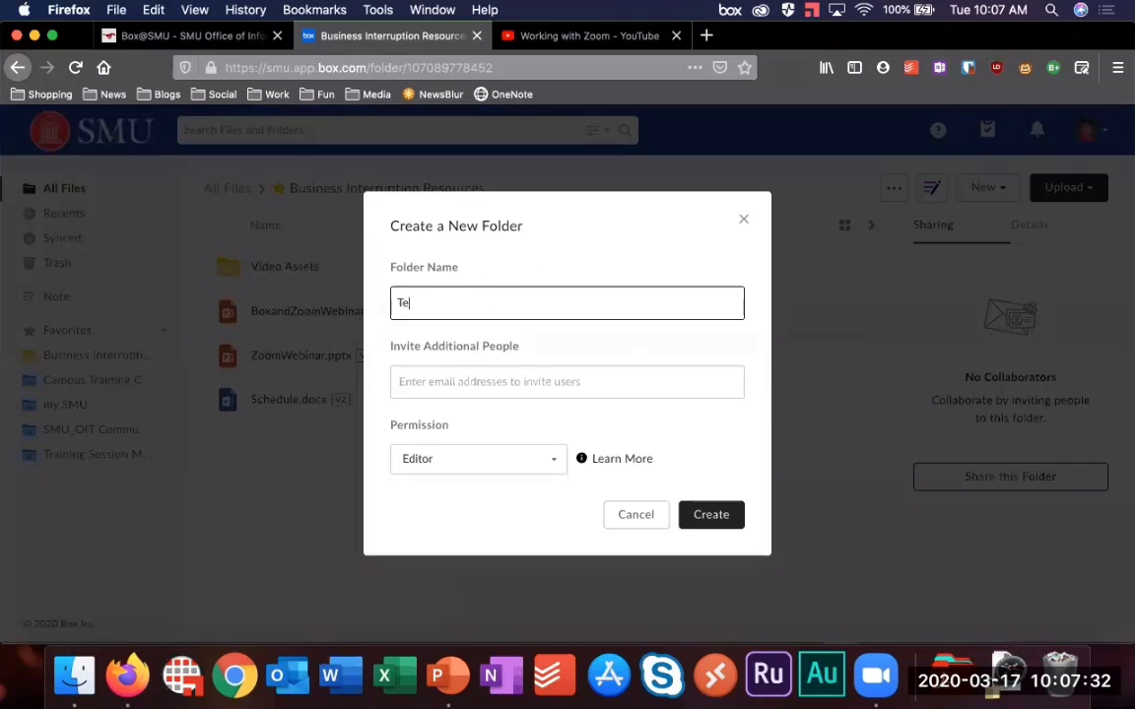
{"action": "type", "text": "st Webinar Folder"}
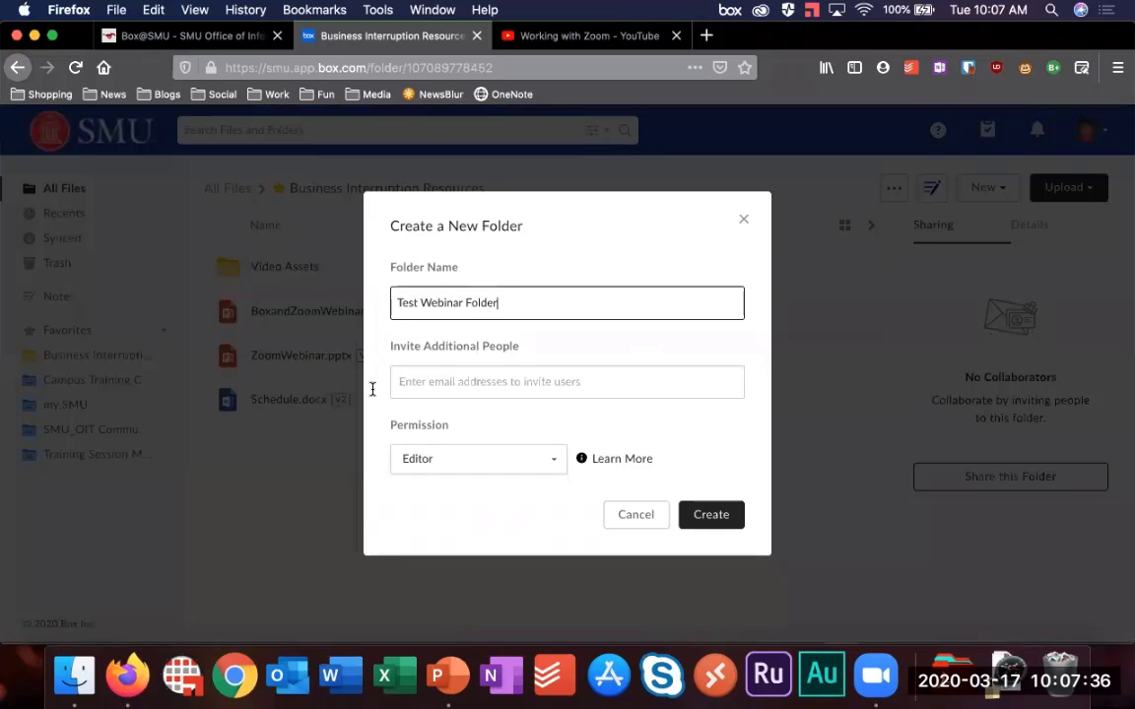
Step: Invite a colleague to the new folder with Editor permission and create the folder
{"action": "left_click", "coordinate": [430, 378]}
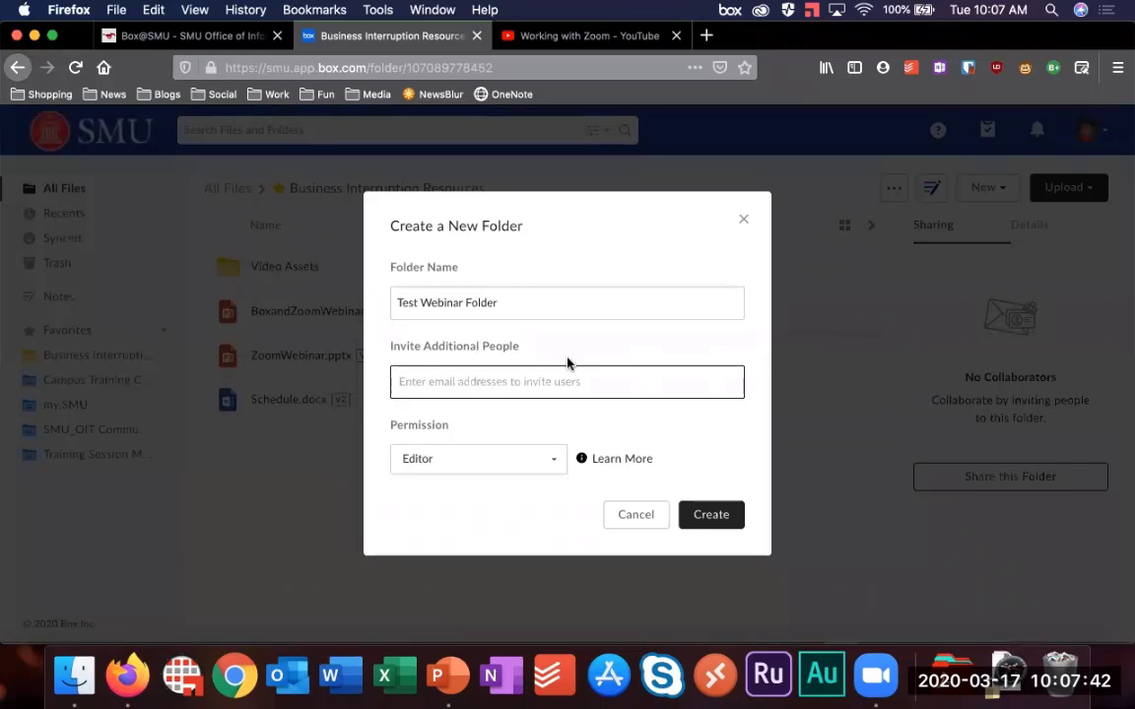
{"action": "type", "text": "aberle"}
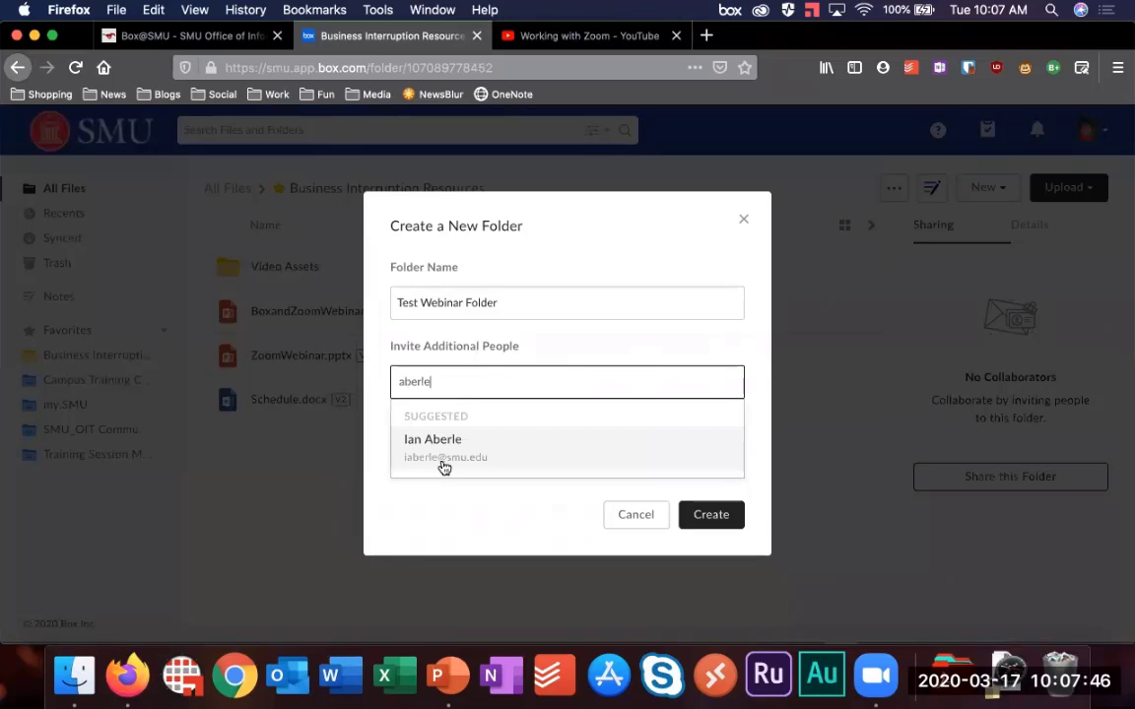
{"action": "left_click", "coordinate": [422, 460]}
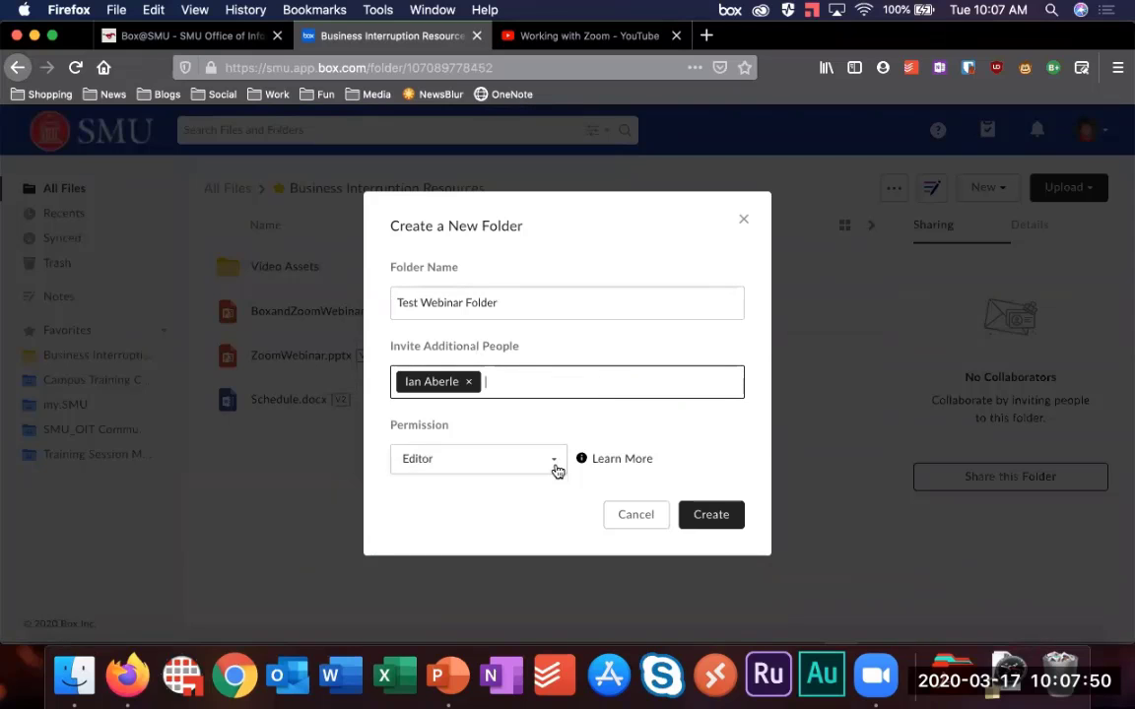
{"action": "left_click", "coordinate": [554, 463]}
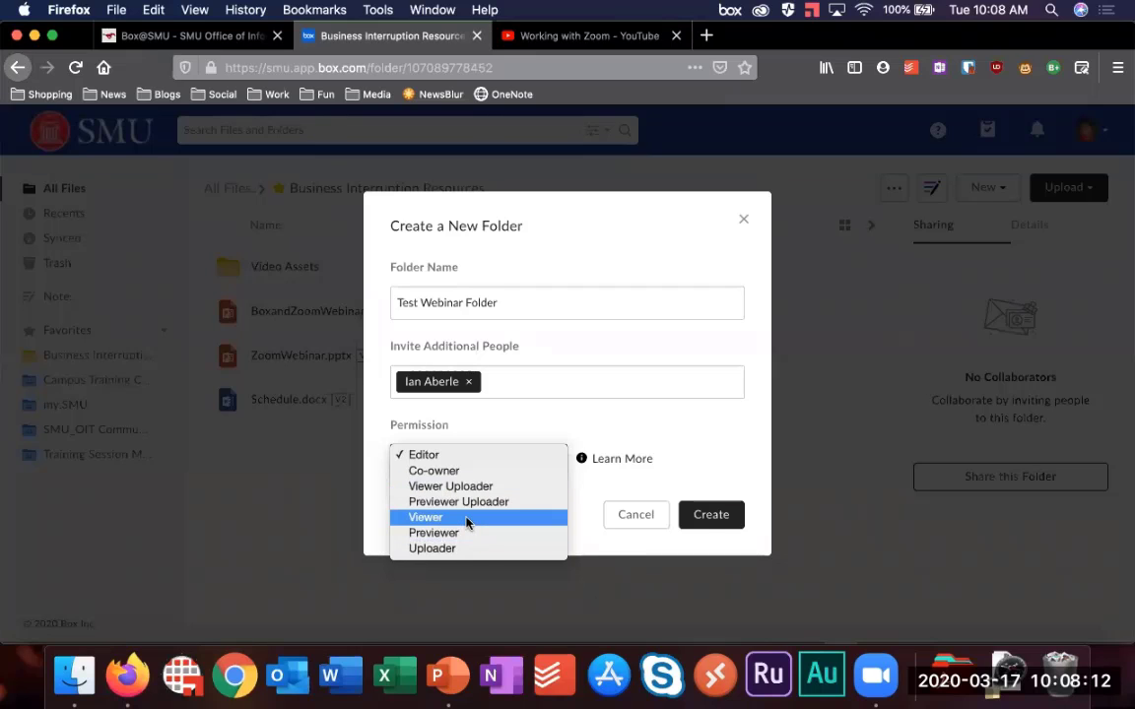
{"action": "left_click", "coordinate": [439, 455]}
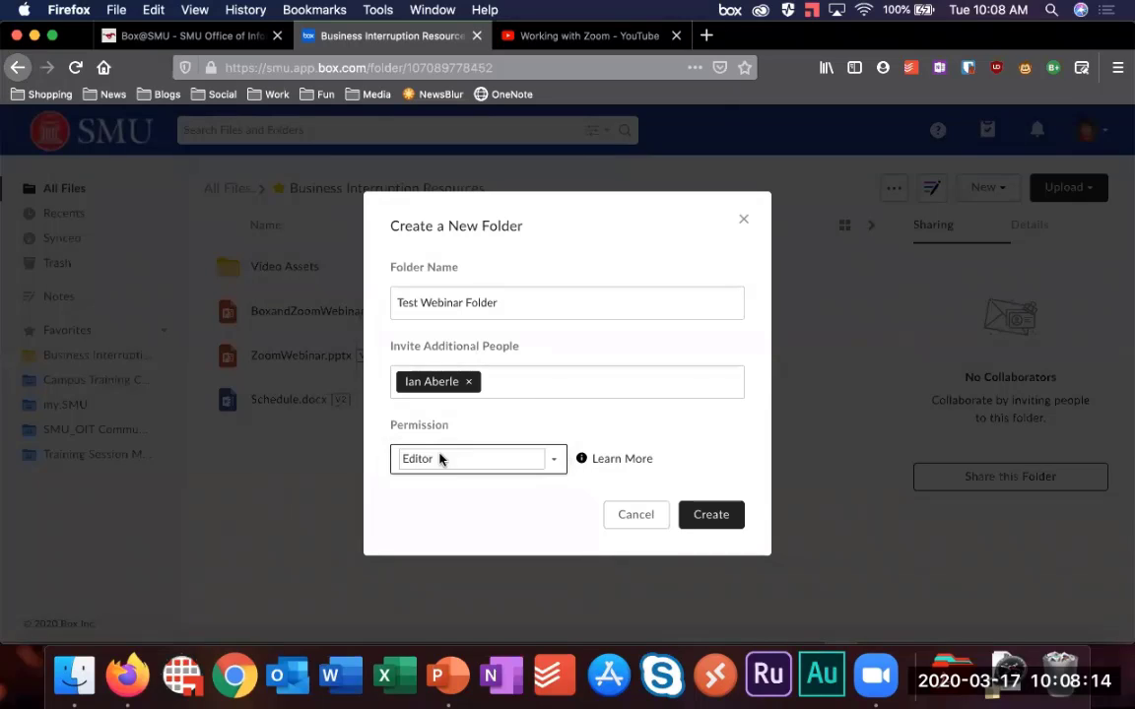
{"action": "left_click", "coordinate": [716, 516]}
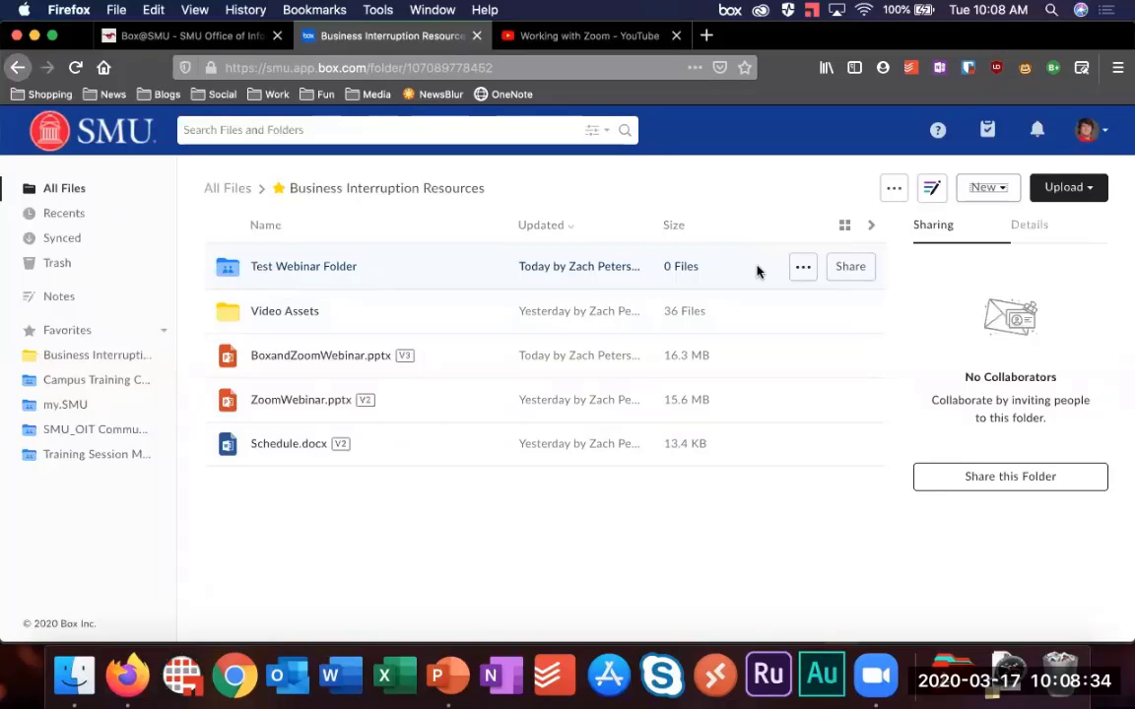
Step: Add Test Webinar Folder to the favorites
{"action": "left_click", "coordinate": [801, 271]}
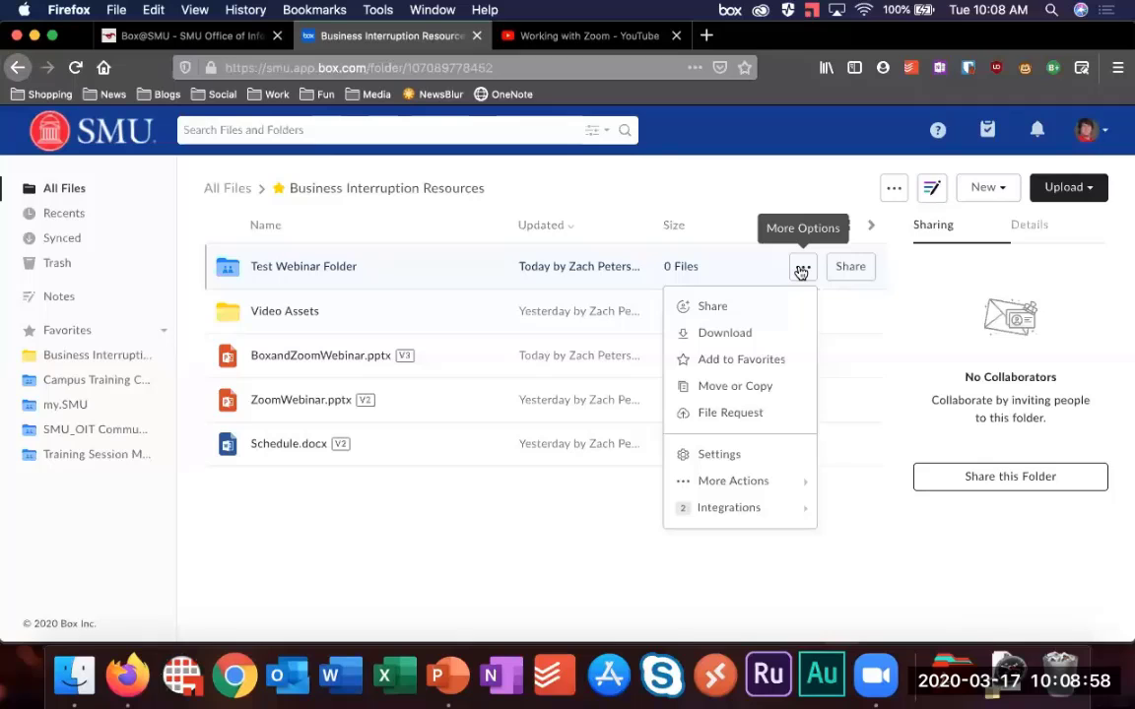
{"action": "left_click", "coordinate": [711, 361]}
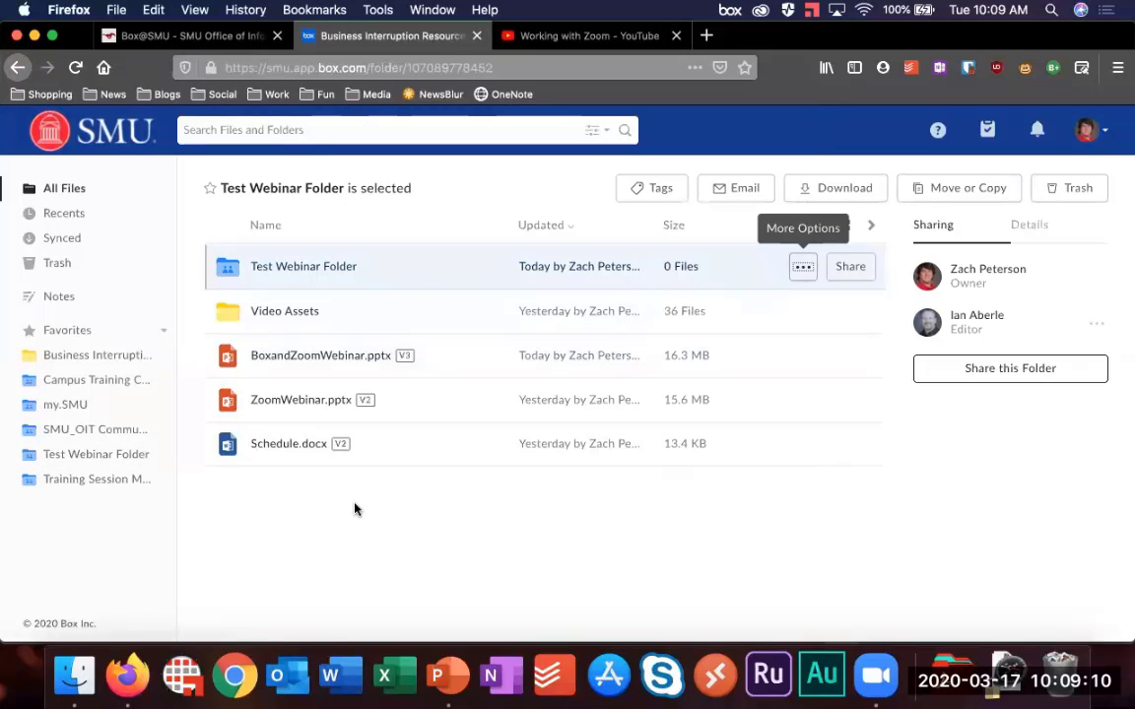
Step: Review the additional actions and integrations available for Test Webinar Folder
{"action": "left_click", "coordinate": [801, 268]}
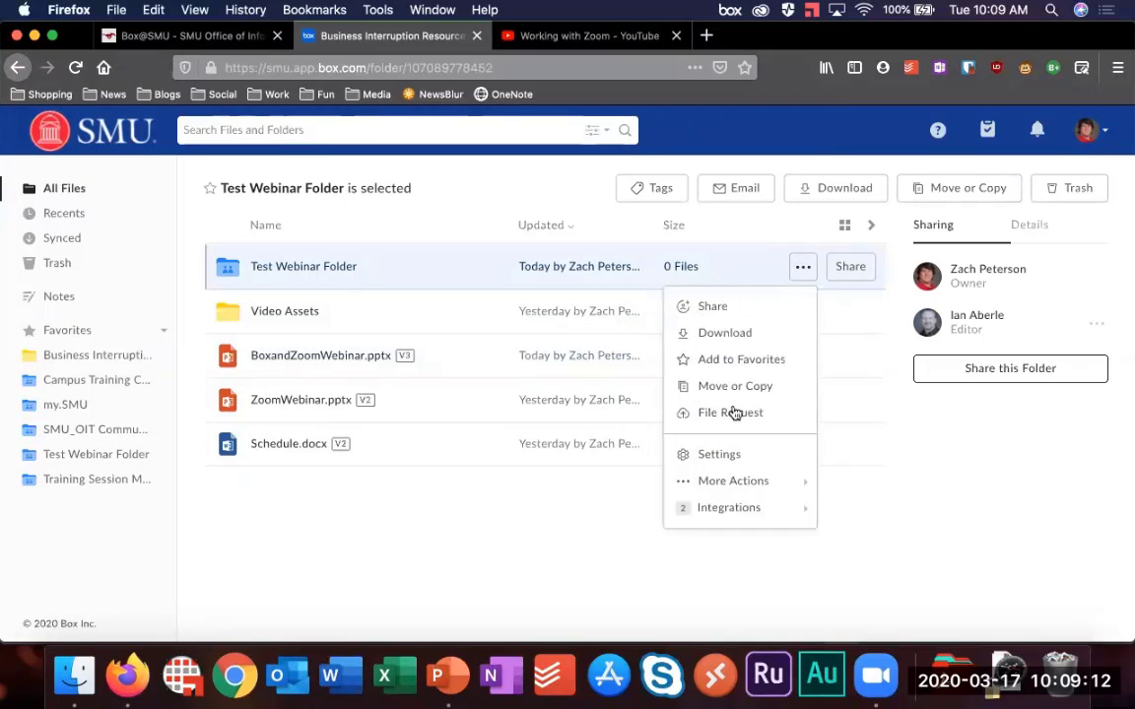
{"action": "left_click", "coordinate": [719, 483]}
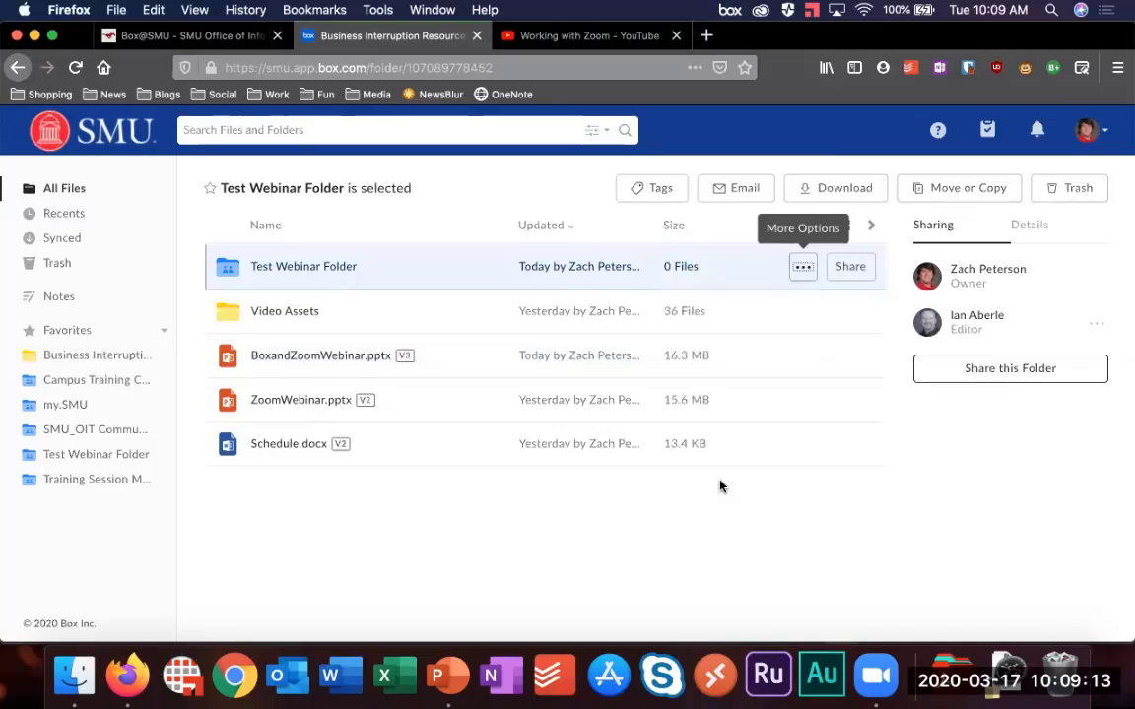
{"action": "left_click", "coordinate": [800, 270]}
{"action": "mouse_move", "coordinate": [742, 491]}
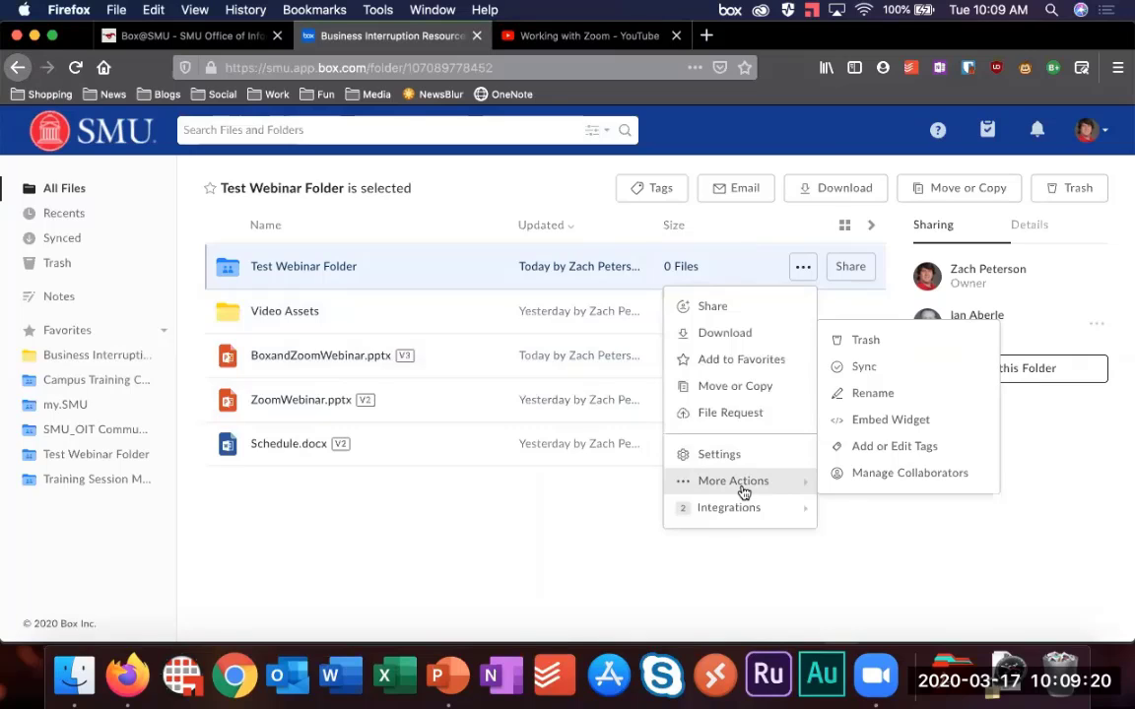
{"action": "mouse_move", "coordinate": [741, 522]}
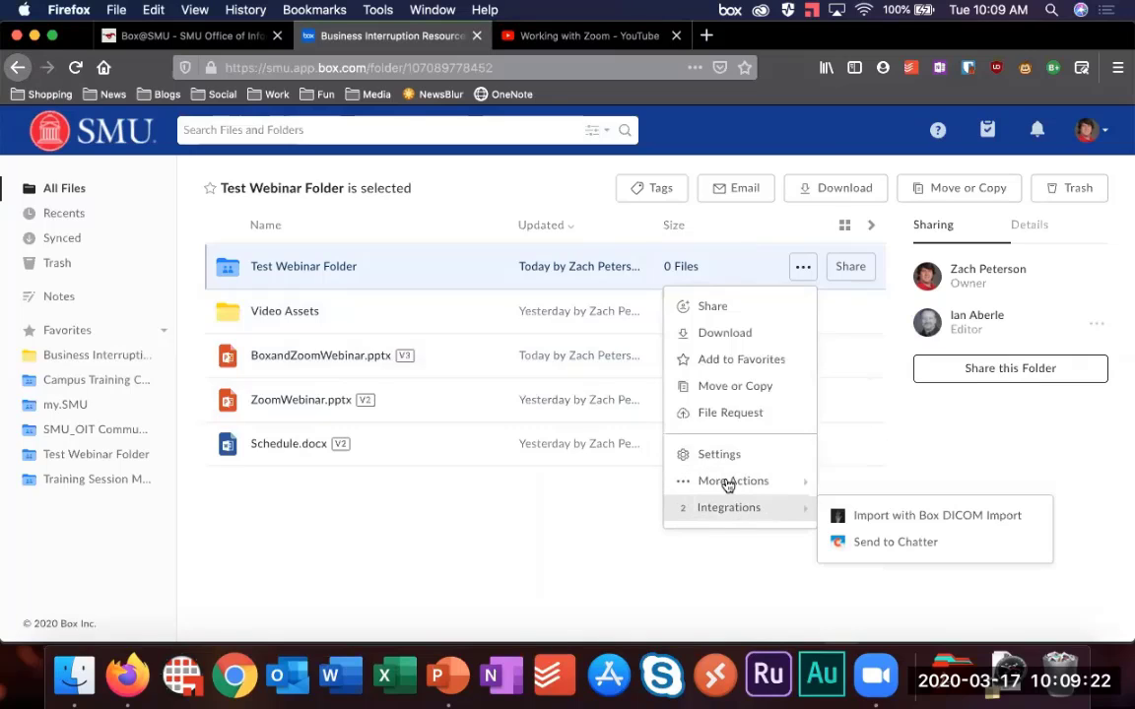
{"action": "left_click", "coordinate": [431, 547]}
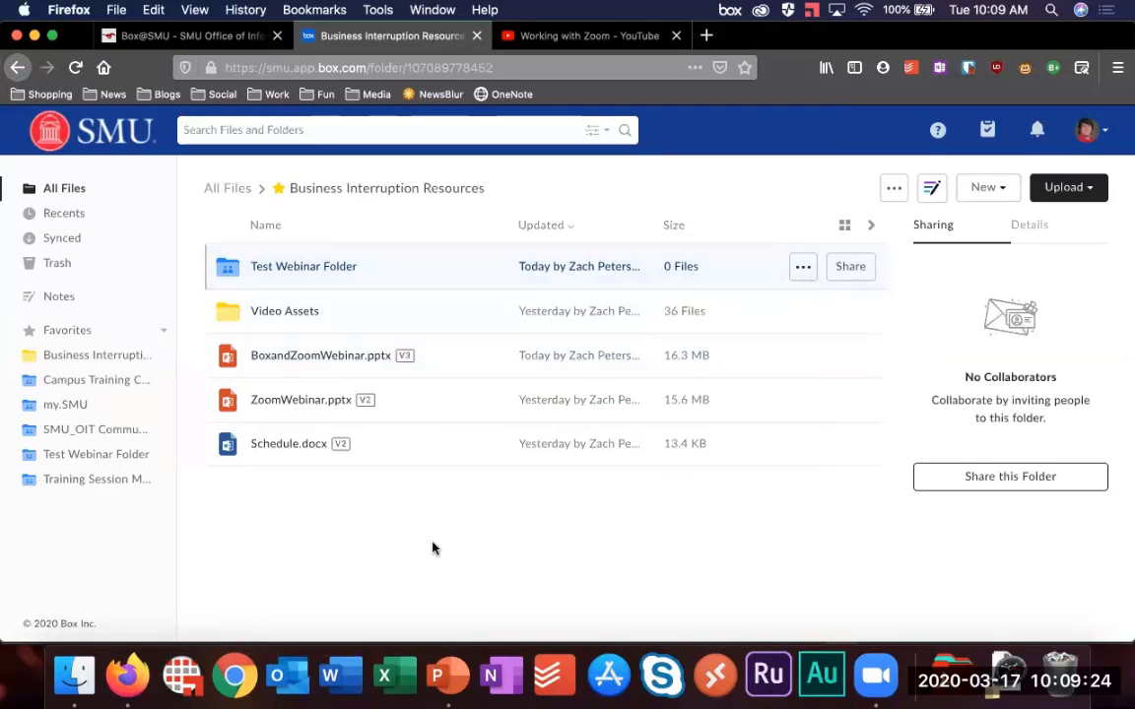
Step: Open the Hello World note inside Test Webinar Folder
{"action": "left_click", "coordinate": [305, 267]}
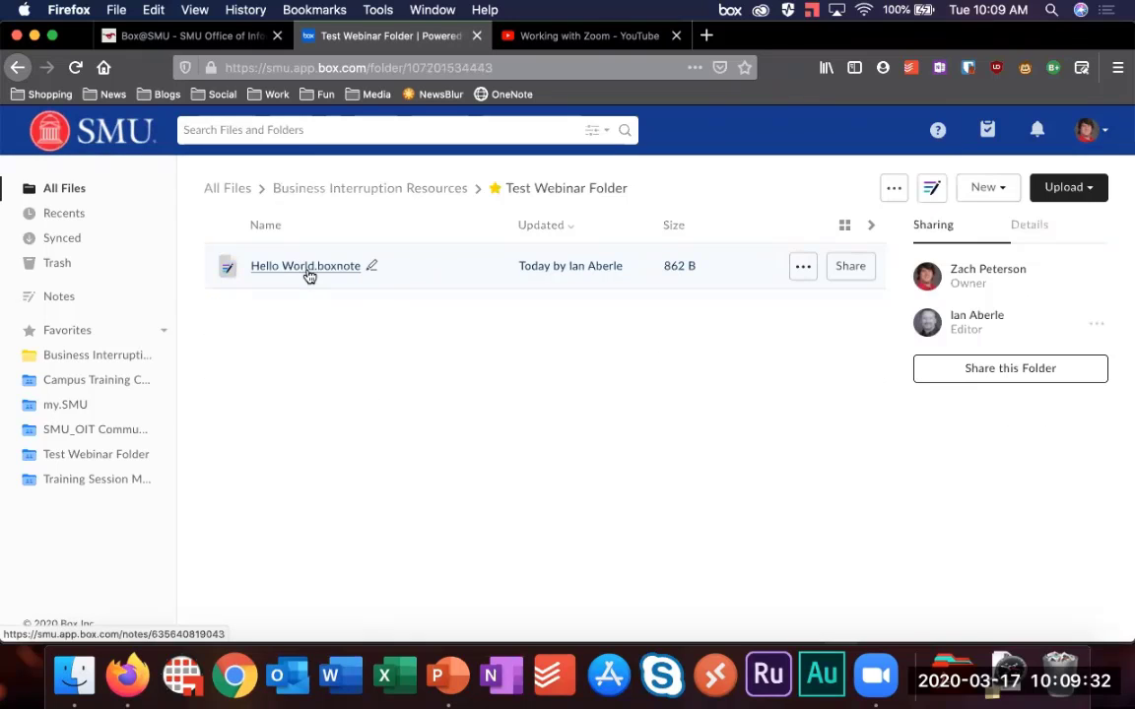
{"action": "left_click", "coordinate": [293, 273]}
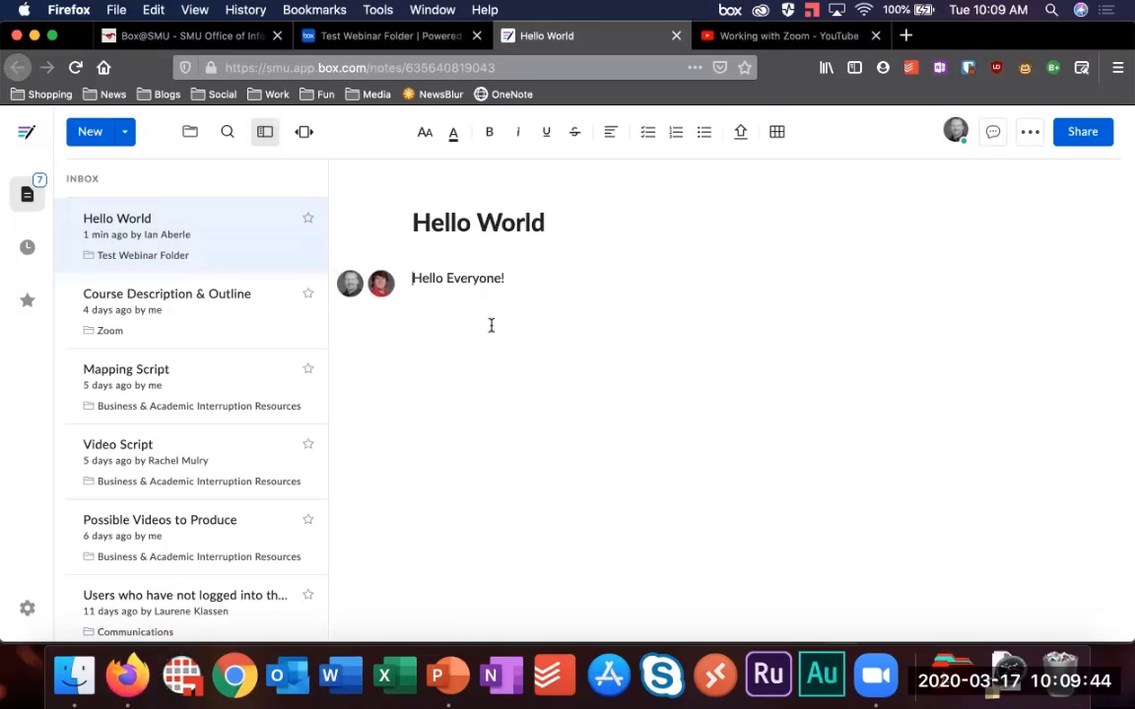
Step: Add a greeting addressed to the colleague by name a few lines below "Hello Everyone!" in the note
{"action": "key", "text": "Return"}
{"action": "key", "text": "Return"}
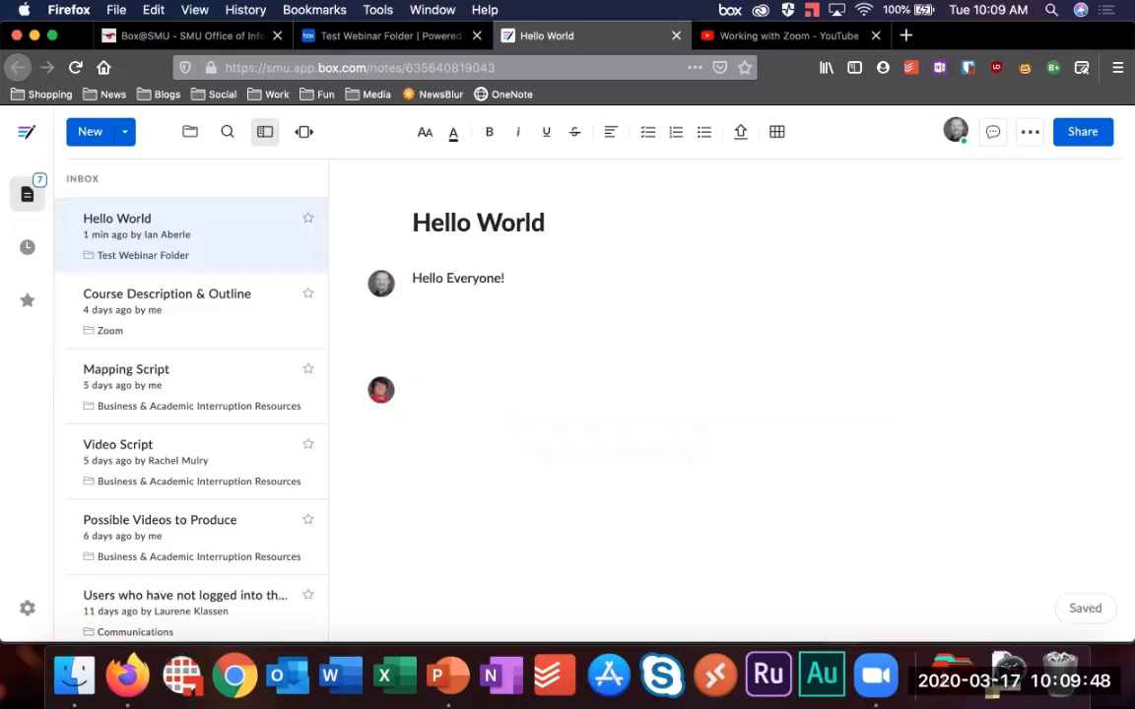
{"action": "type", "text": "H"}
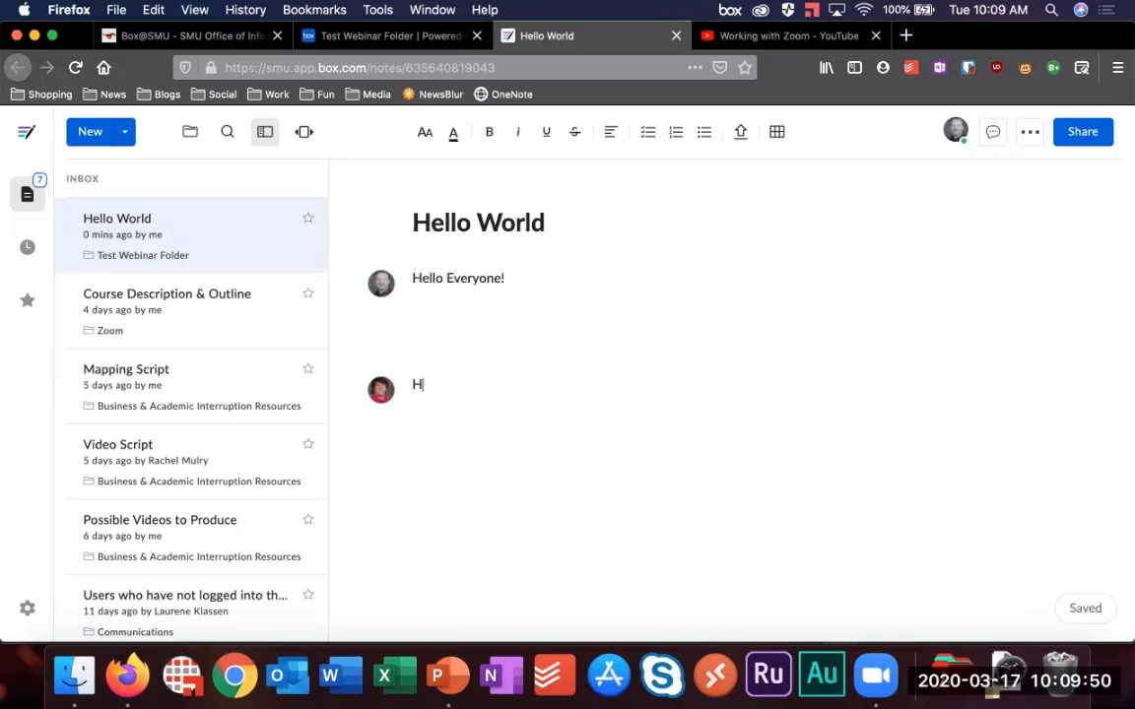
{"action": "type", "text": "ello Ian"}
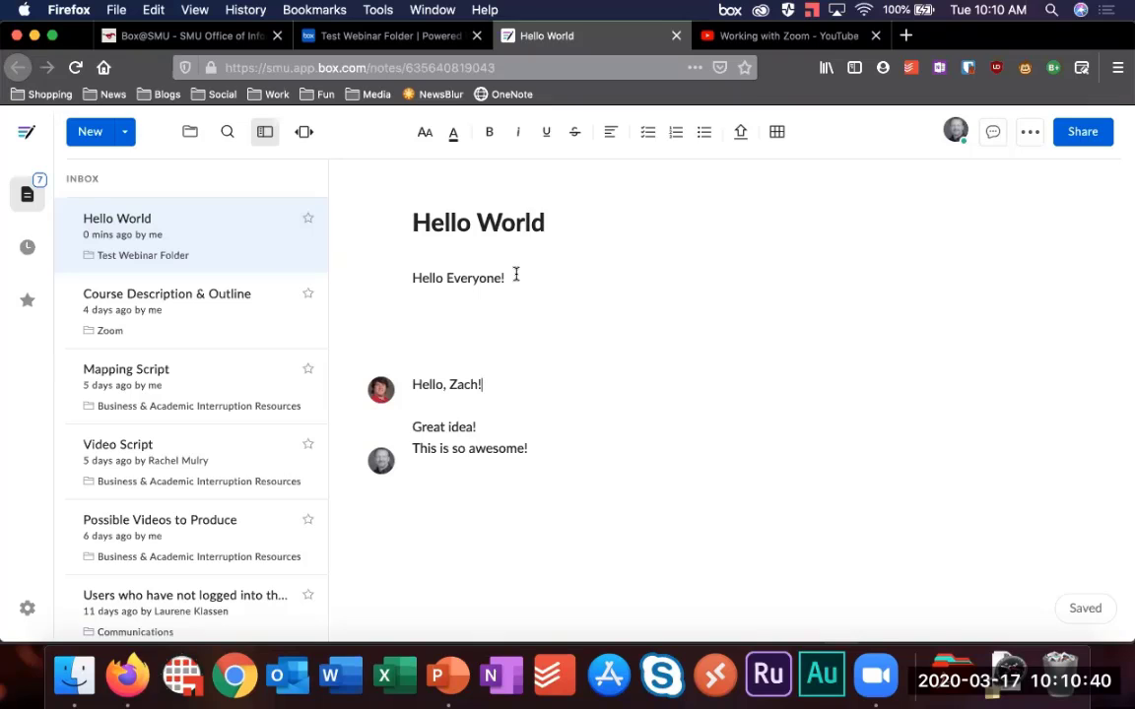
Step: Annotate the text "Hello Everyone!" with "Can you check this please?" and post the annotation
{"action": "left_click_drag", "start_coordinate": [506, 277], "coordinate": [404, 277]}
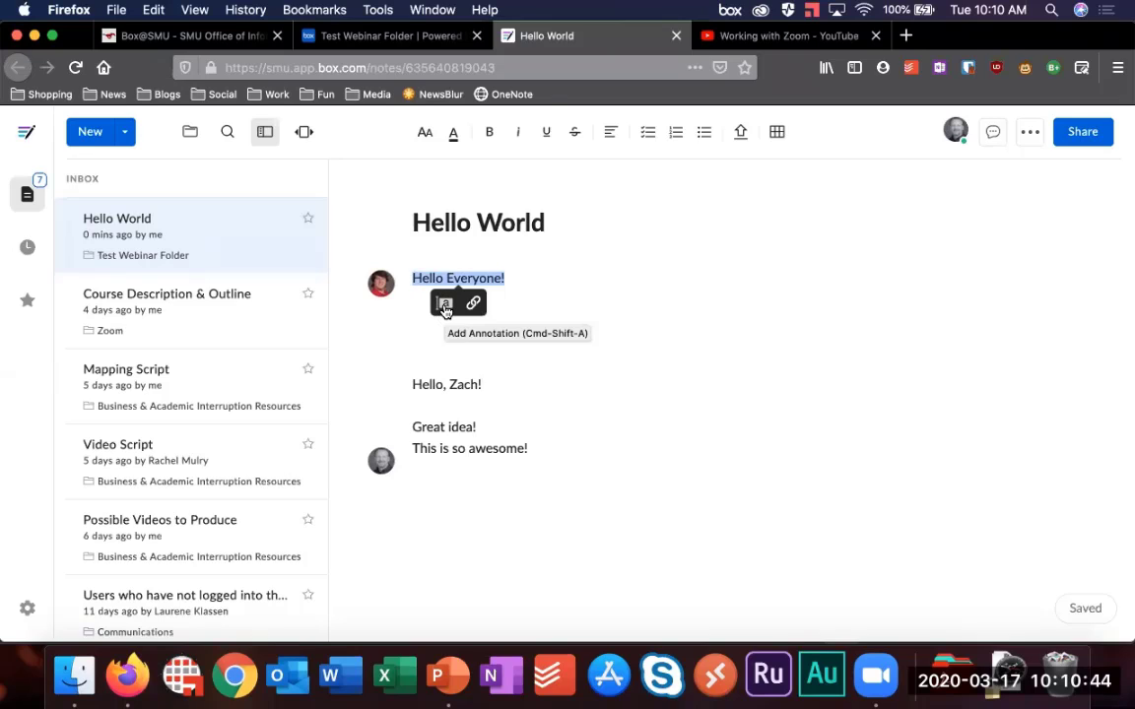
{"action": "left_click", "coordinate": [444, 306]}
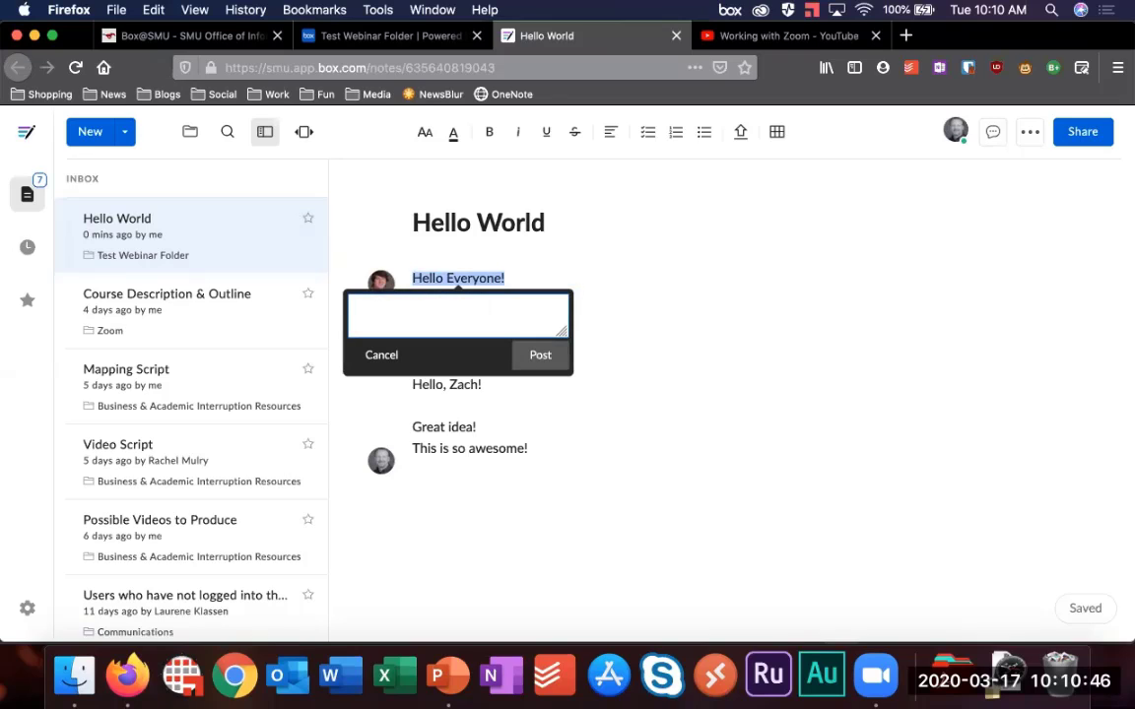
{"action": "type", "text": "Can you check this please?"}
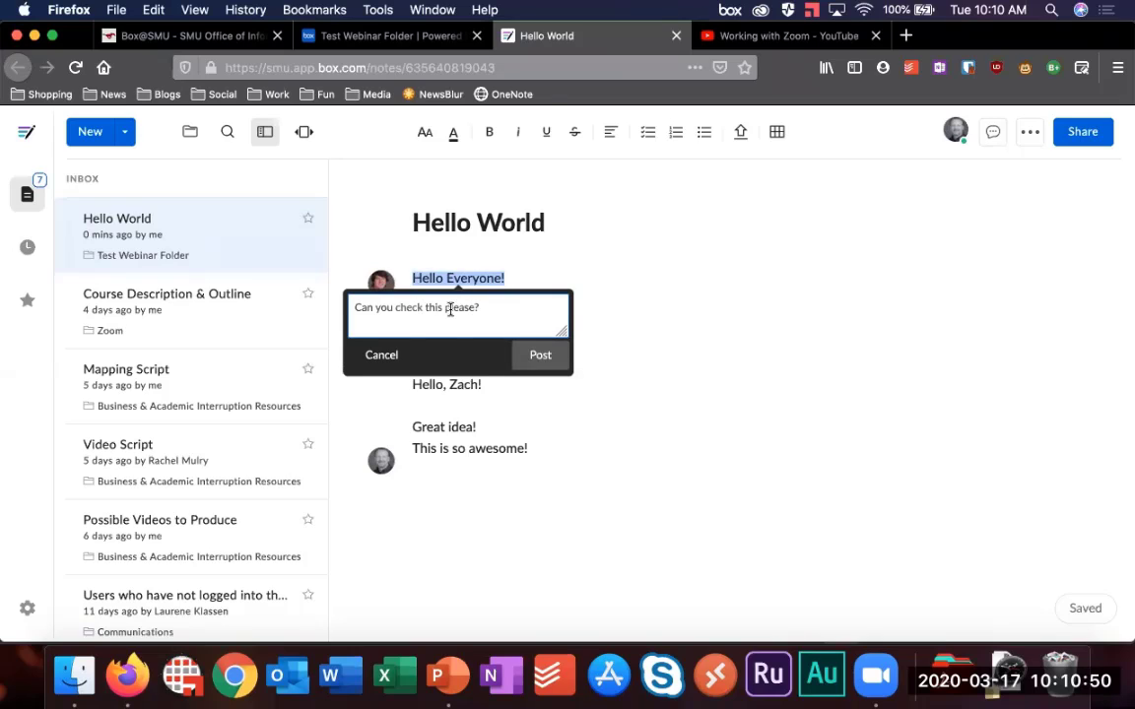
{"action": "left_click", "coordinate": [540, 355]}
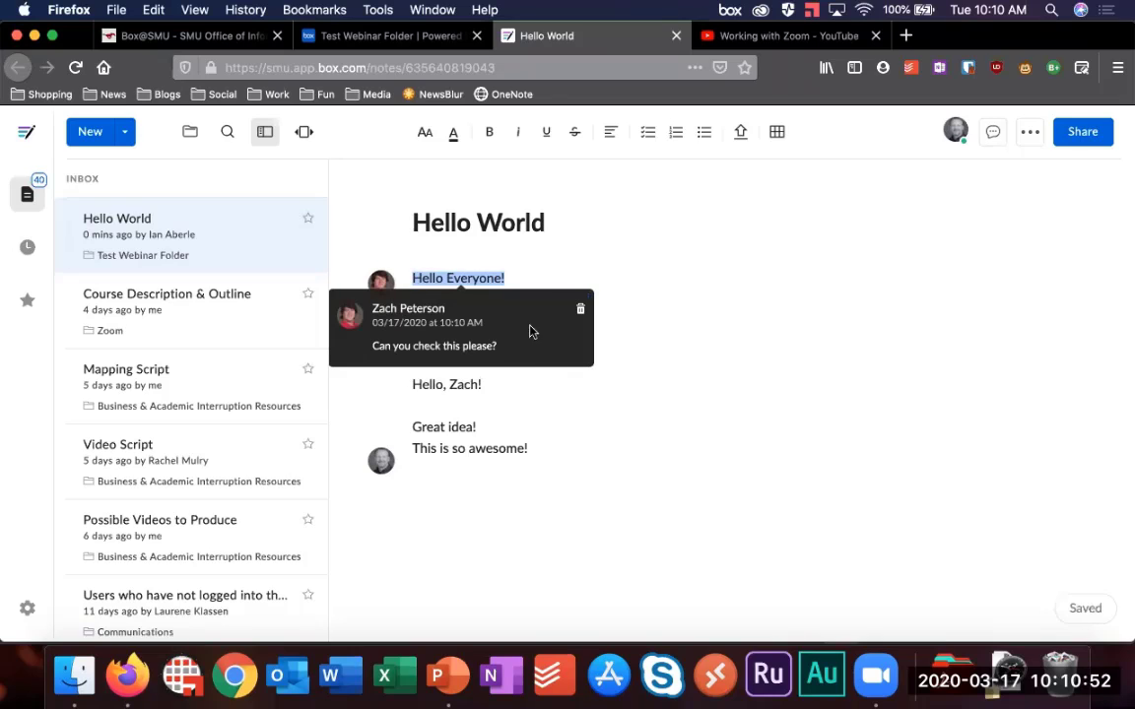
{"action": "left_click", "coordinate": [522, 425]}
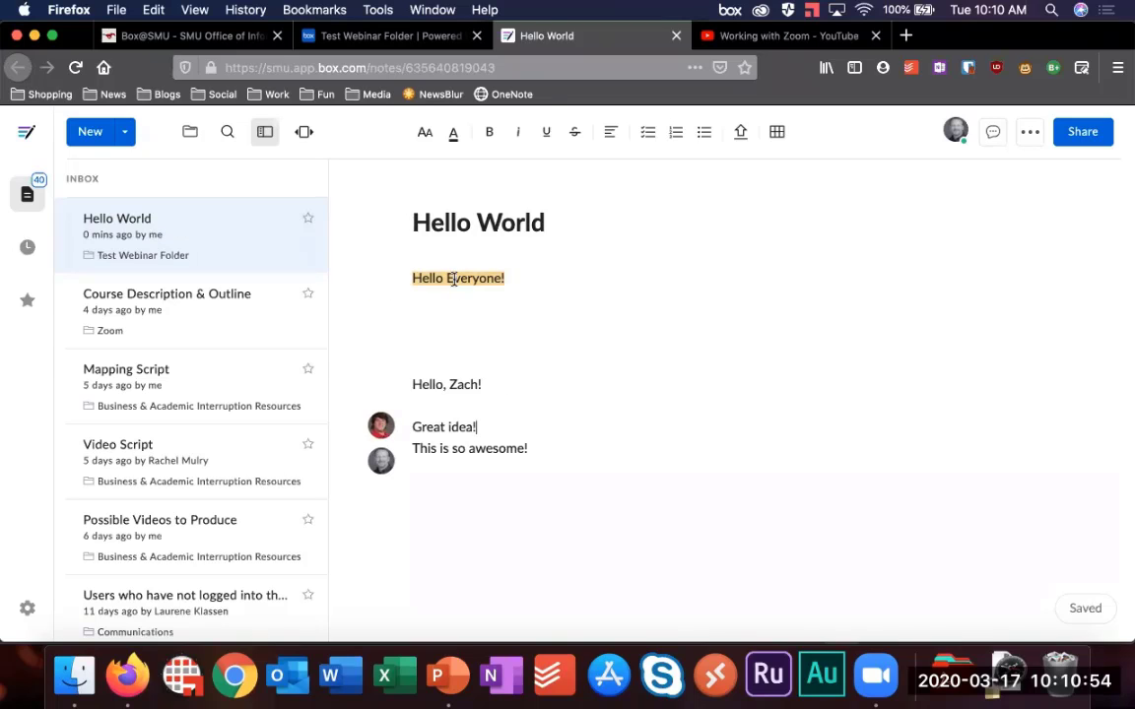
{"action": "mouse_move", "coordinate": [453, 280]}
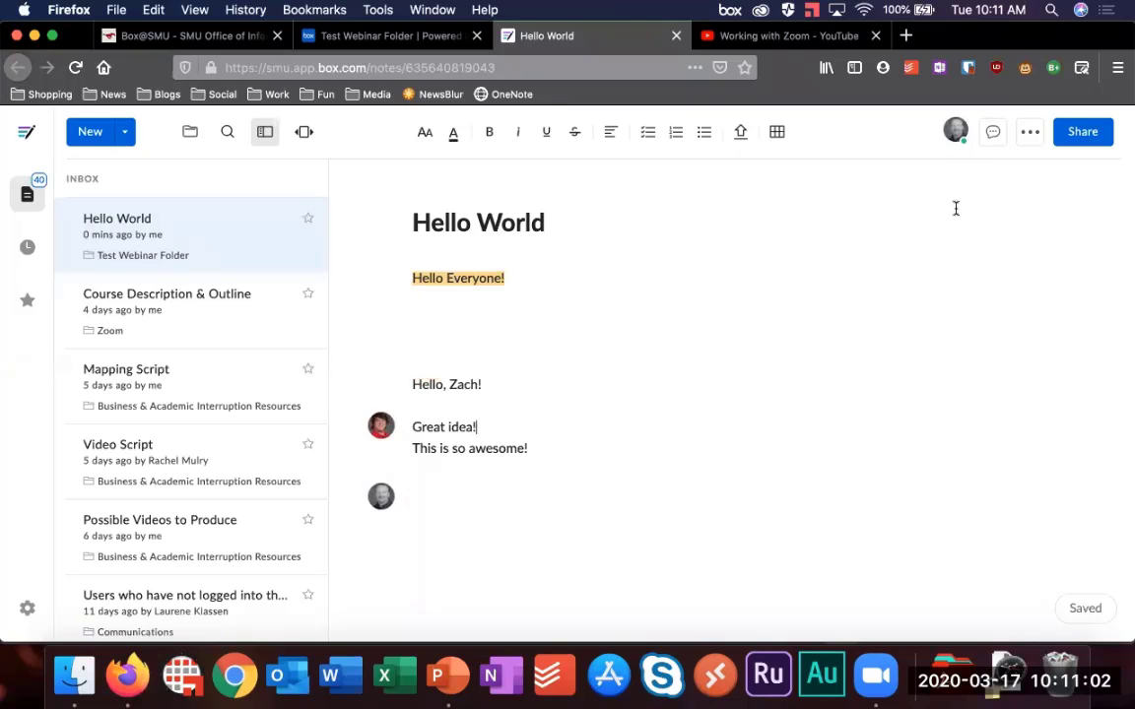
Step: Post the comment "Let's go over this in next week's meeting!" on the Hello World note and hide the comments
{"action": "left_click", "coordinate": [993, 138]}
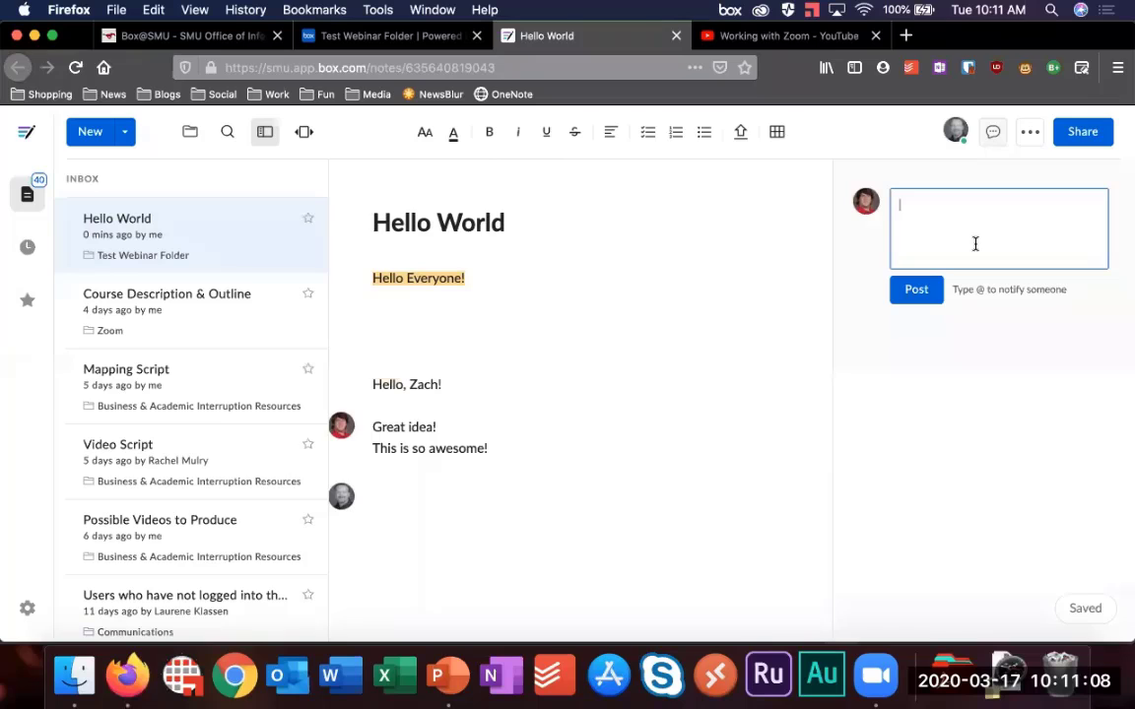
{"action": "type", "text": "Let's go over "}
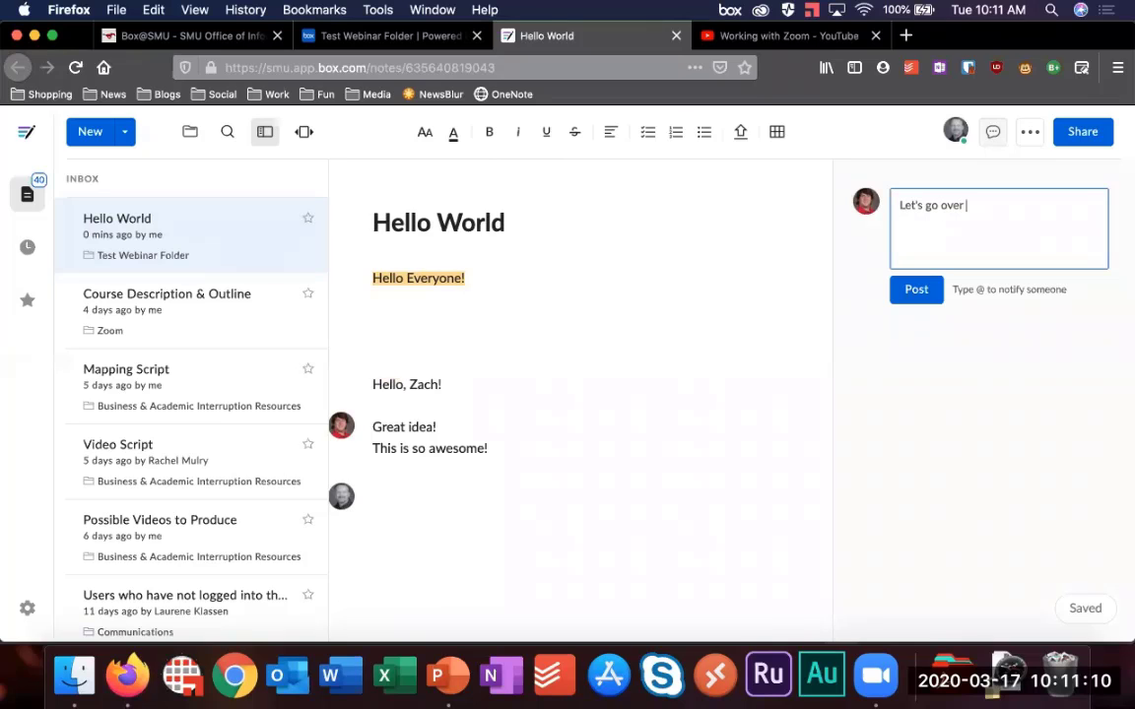
{"action": "type", "text": "this in next week's meeting!"}
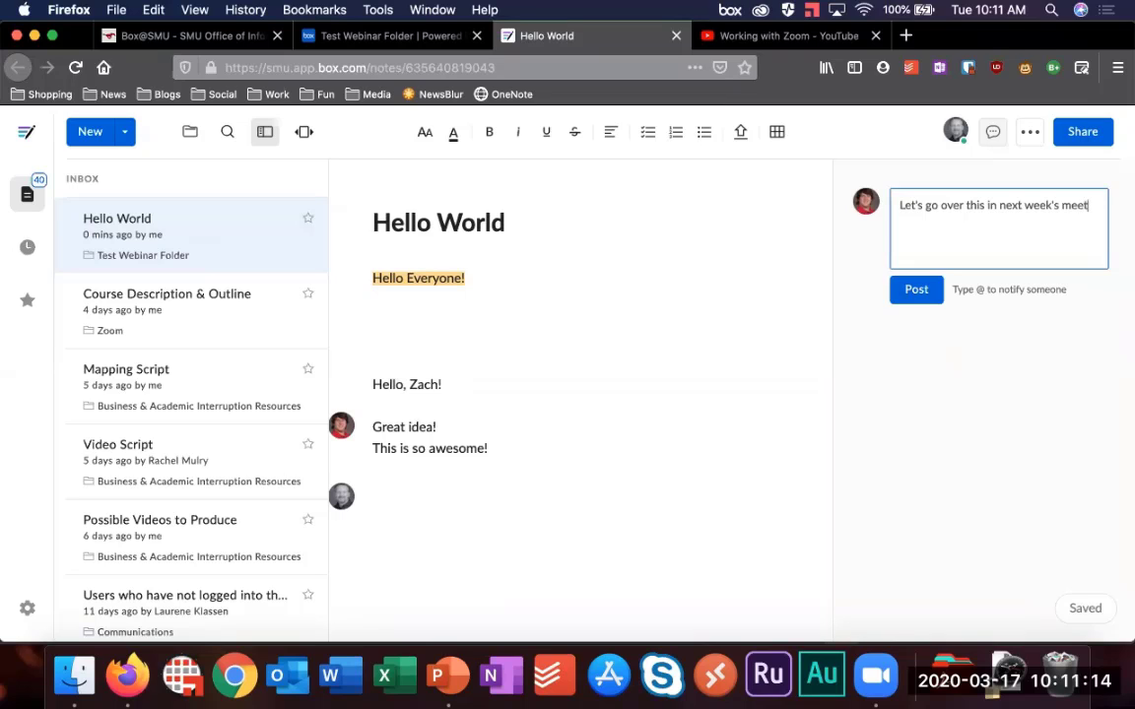
{"action": "left_click", "coordinate": [930, 293]}
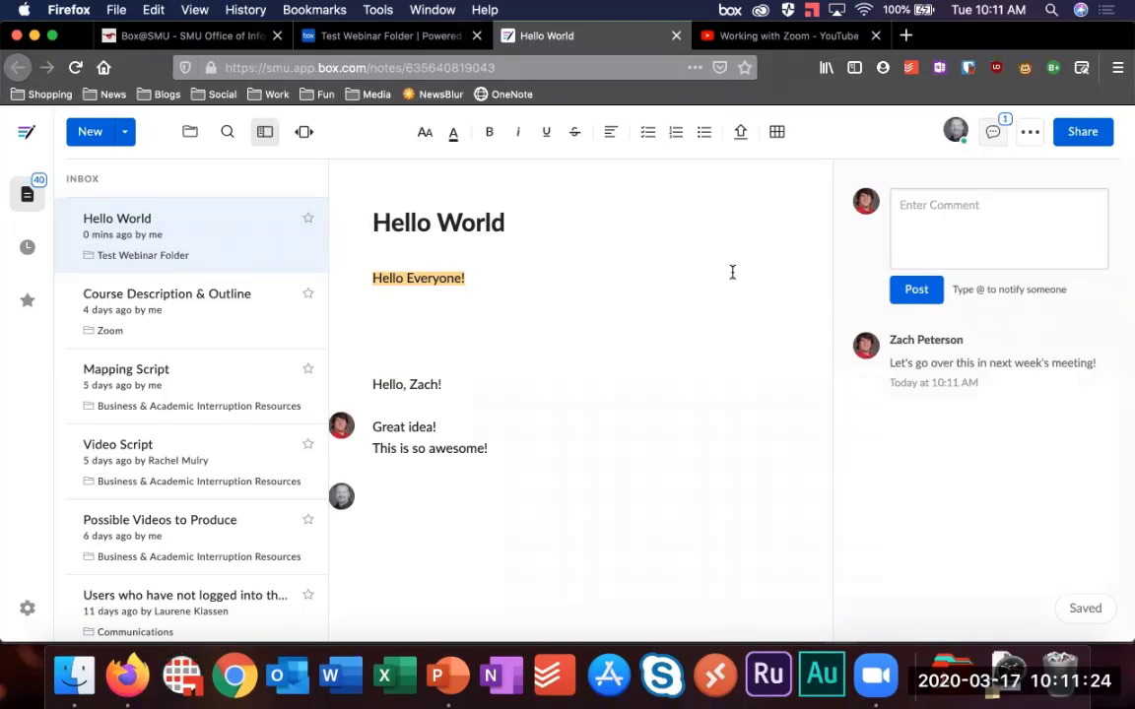
{"action": "left_click", "coordinate": [602, 318]}
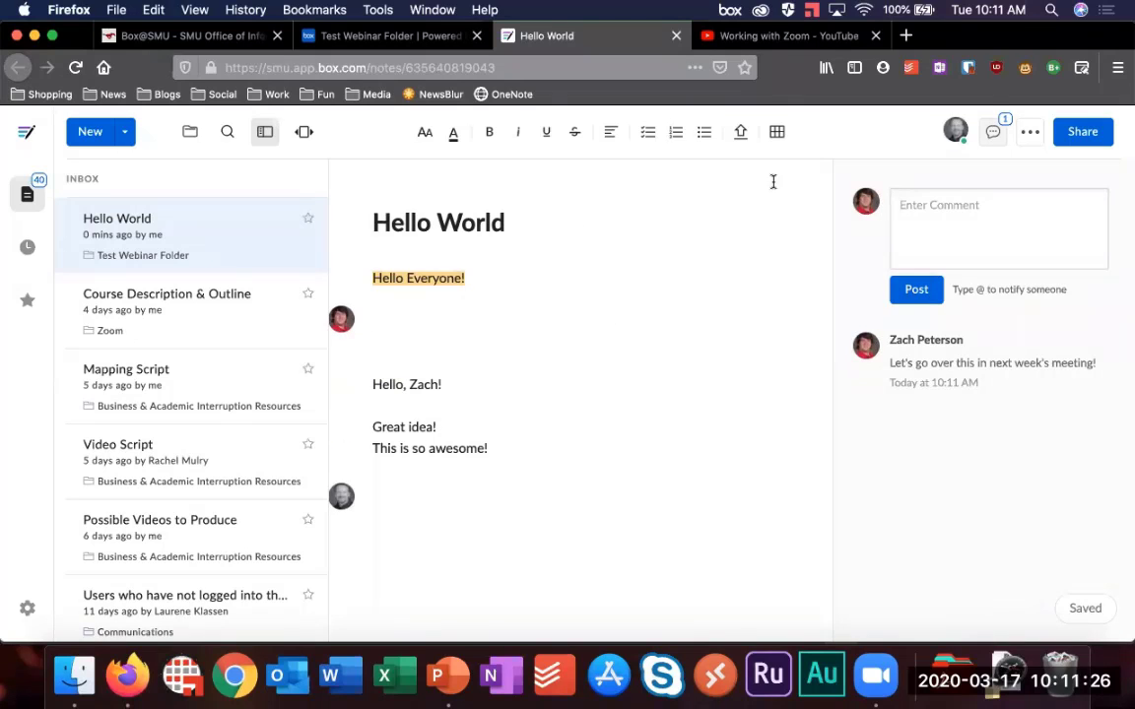
{"action": "left_click", "coordinate": [1003, 133]}
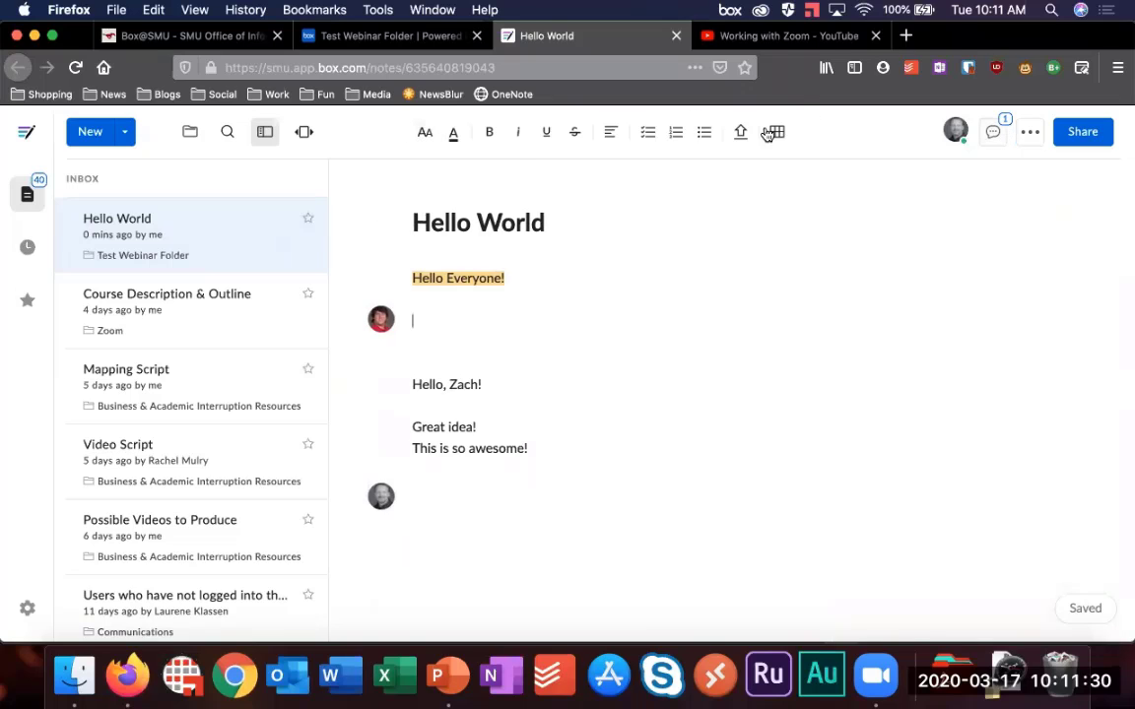
Step: Look over the text size options and turn the lines "Great idea!" and "This is so awesome!" into a checklist
{"action": "left_click", "coordinate": [425, 141]}
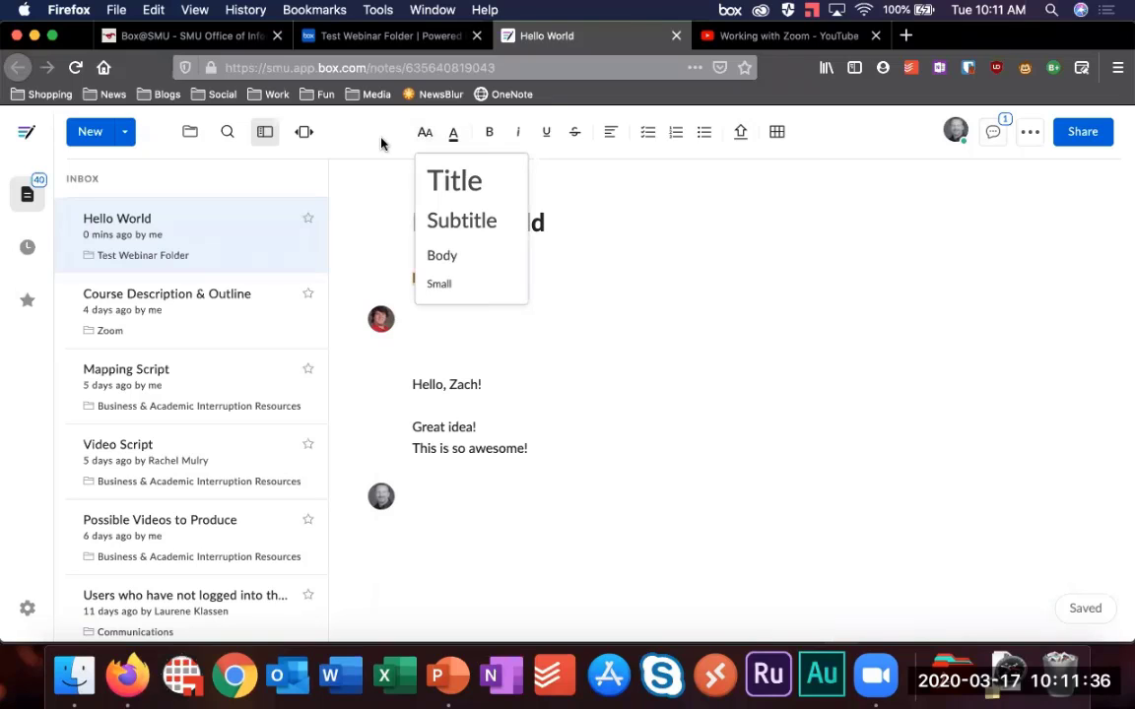
{"action": "left_click", "coordinate": [383, 143]}
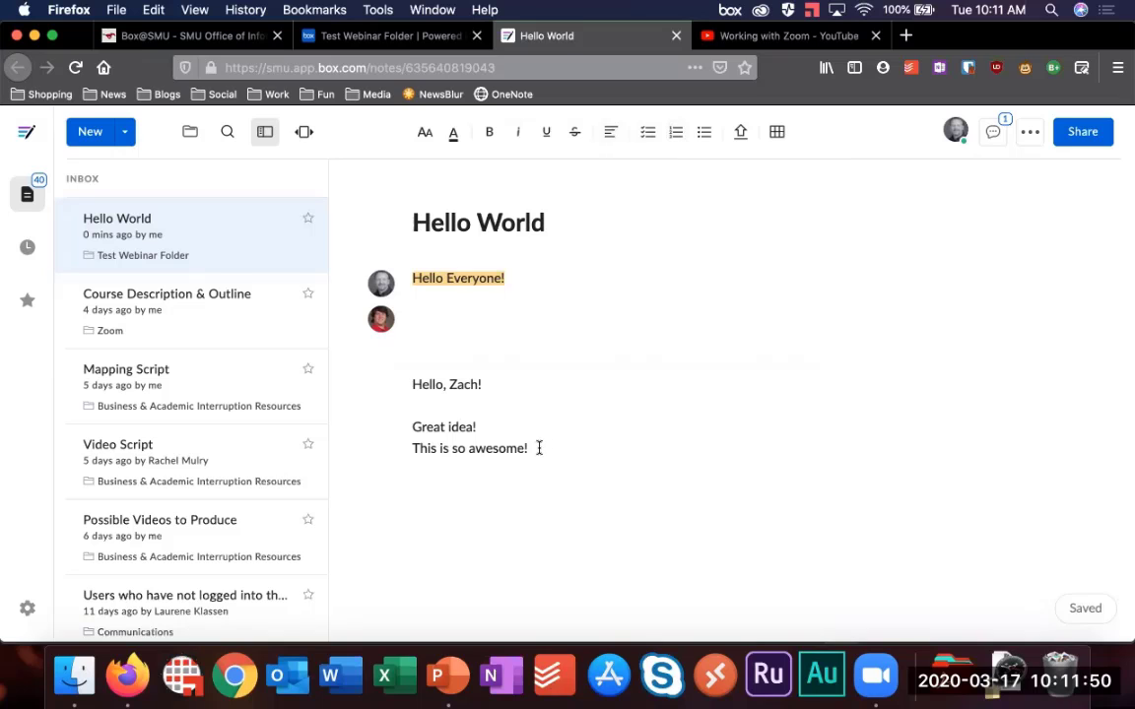
{"action": "left_click_drag", "start_coordinate": [528, 448], "coordinate": [407, 424]}
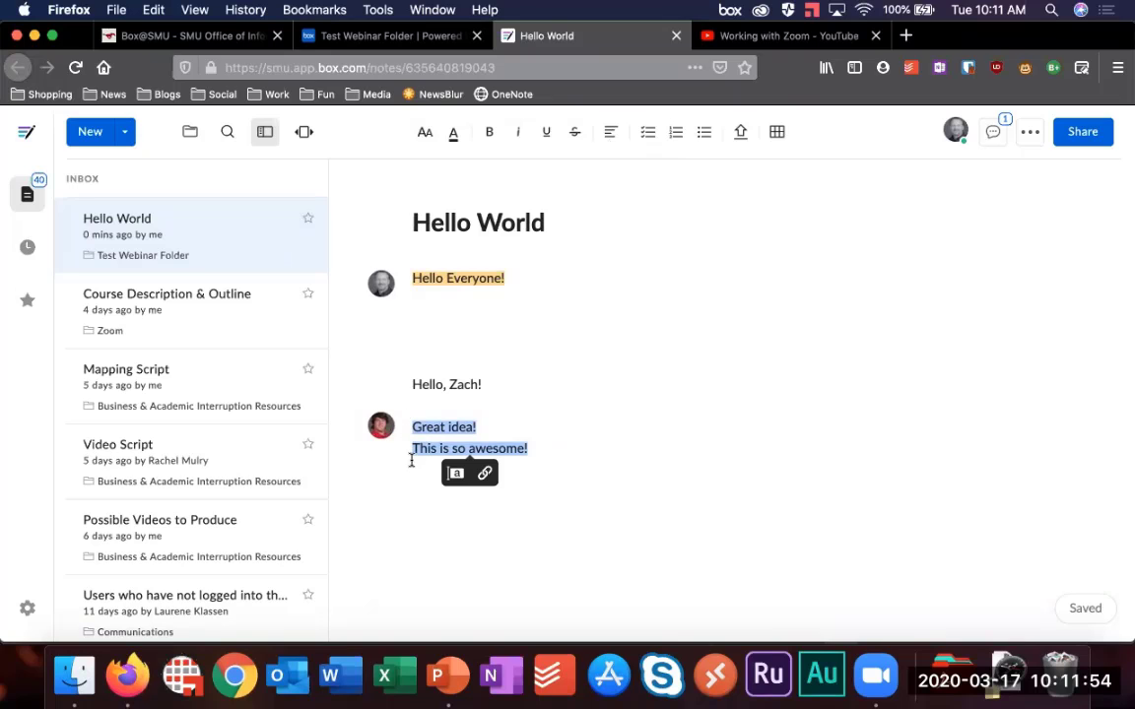
{"action": "left_click", "coordinate": [649, 135]}
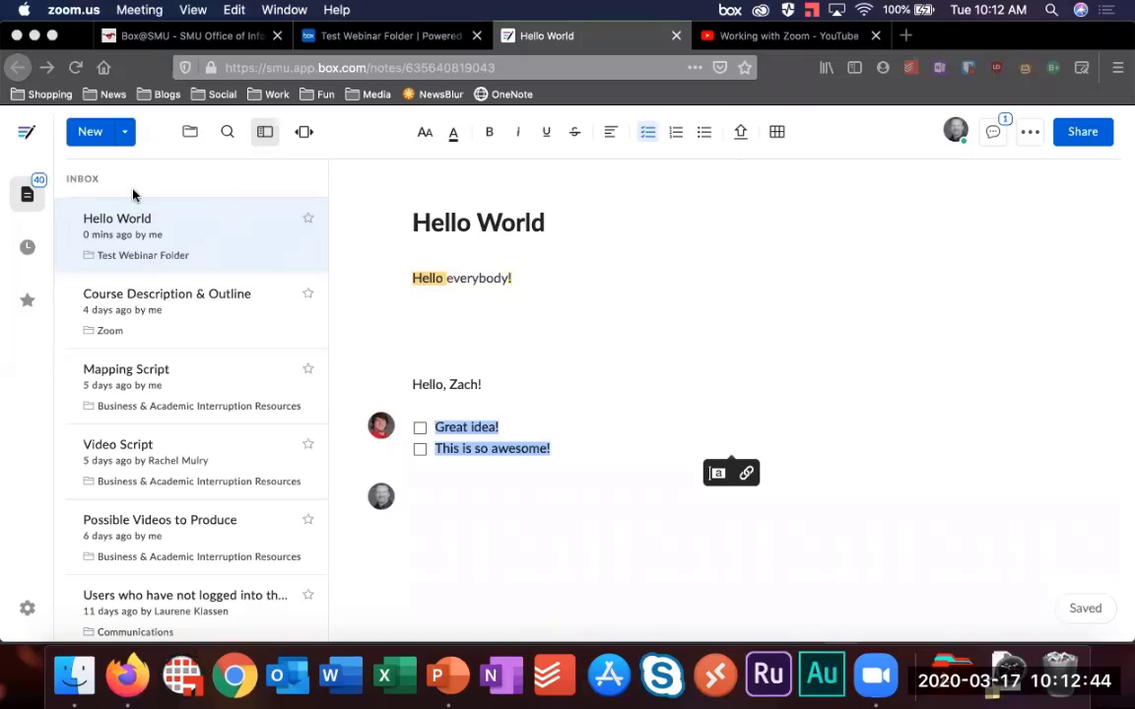
Step: Close the Hello World note and return to Test Webinar Folder
{"action": "left_click", "coordinate": [127, 170]}
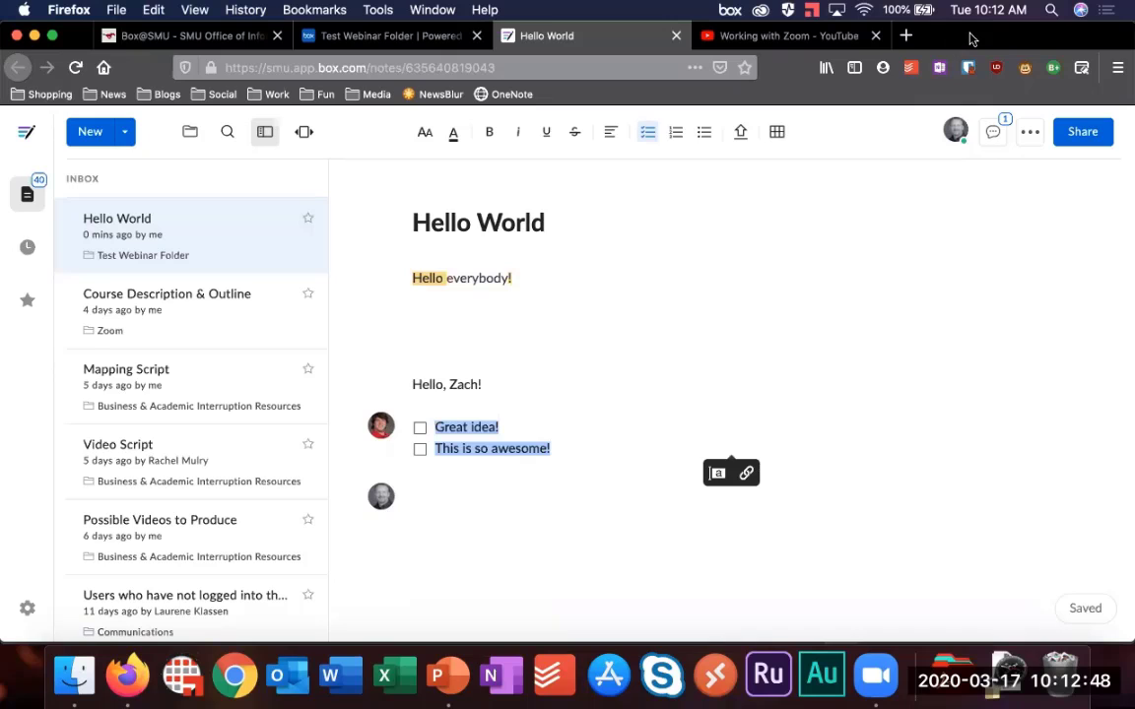
{"action": "left_click_drag", "start_coordinate": [969, 40], "coordinate": [965, 70]}
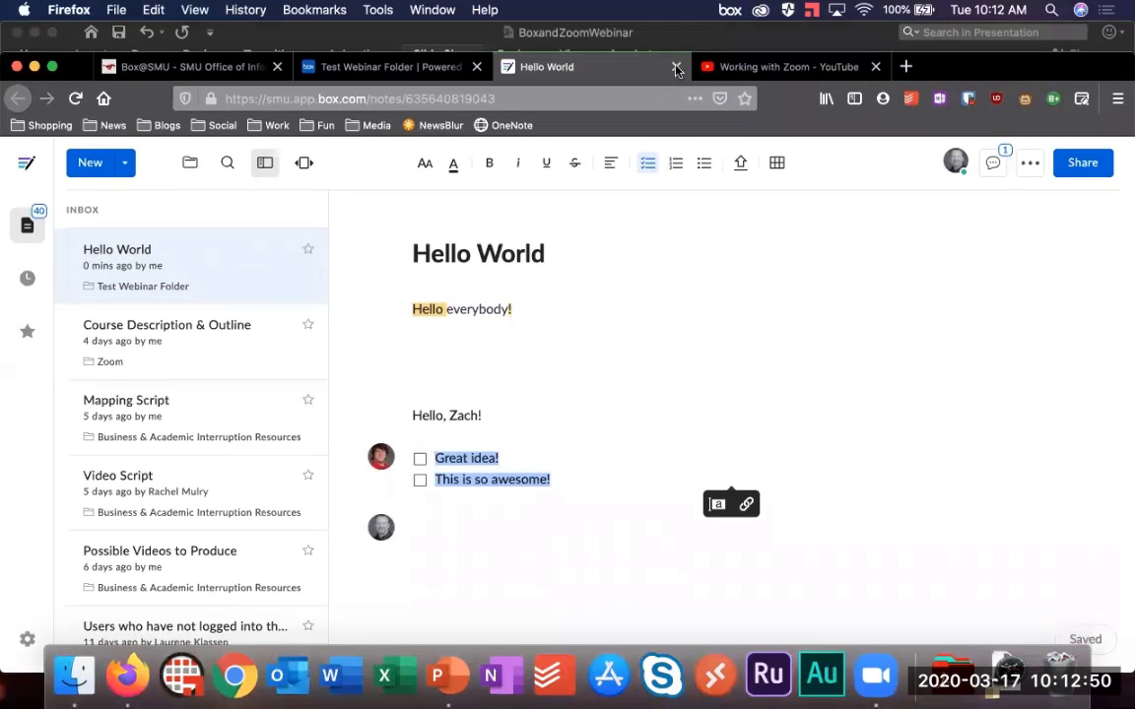
{"action": "left_click", "coordinate": [676, 67]}
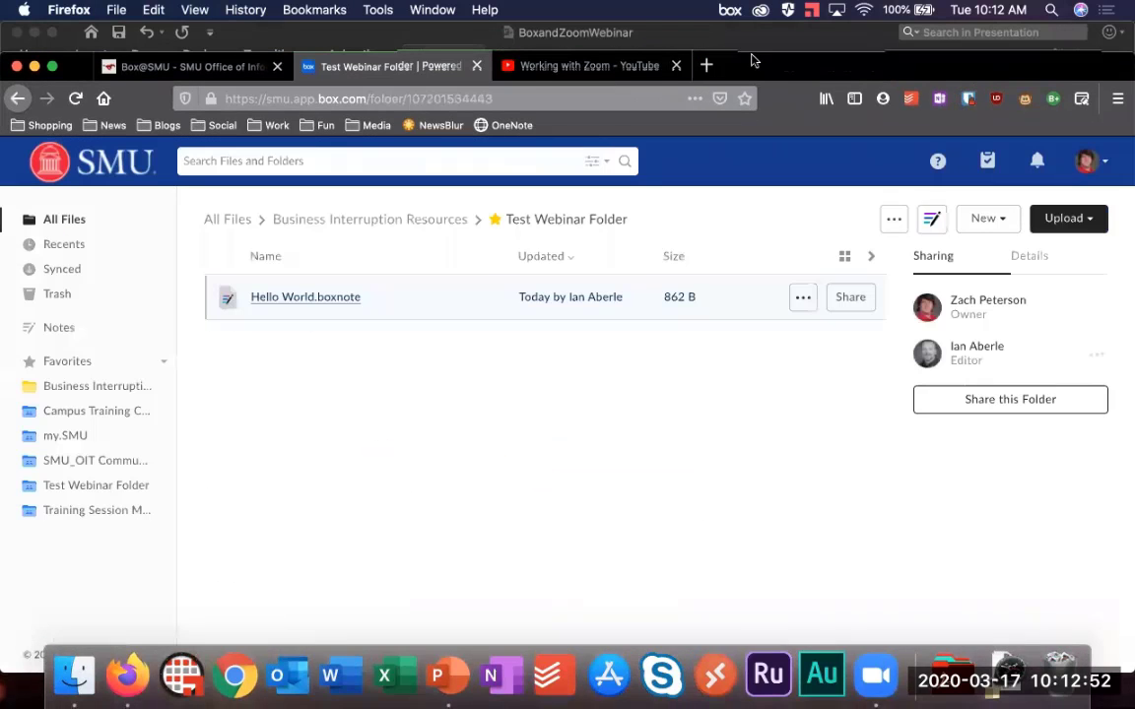
{"action": "left_click_drag", "start_coordinate": [734, 67], "coordinate": [734, 37]}
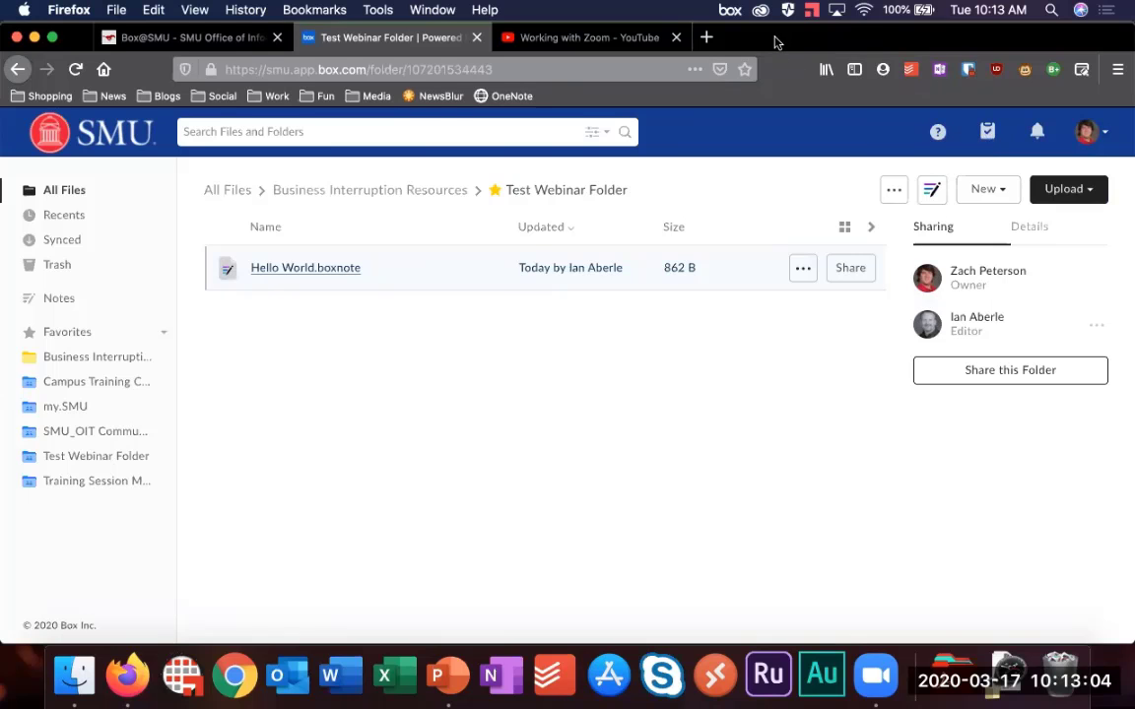
Step: Minimize the BoxandZoomWebinar presentation and move the browser window aside to expose the desktop folders
{"action": "left_click_drag", "start_coordinate": [774, 41], "coordinate": [776, 120]}
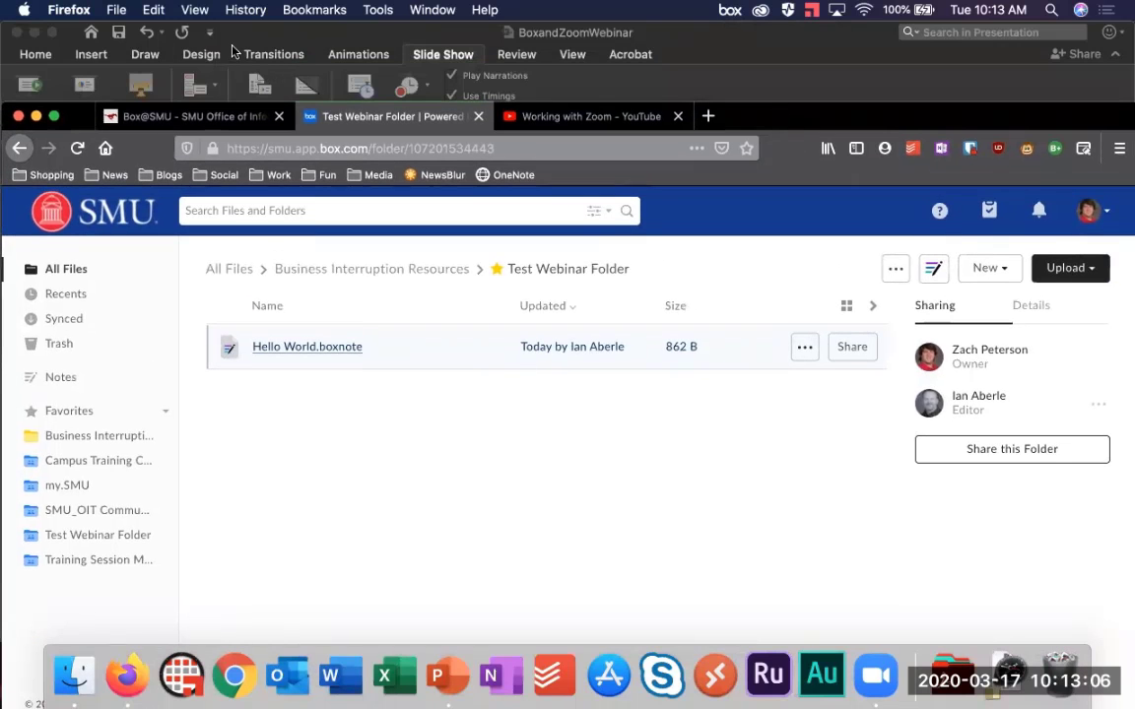
{"action": "left_click", "coordinate": [34, 33]}
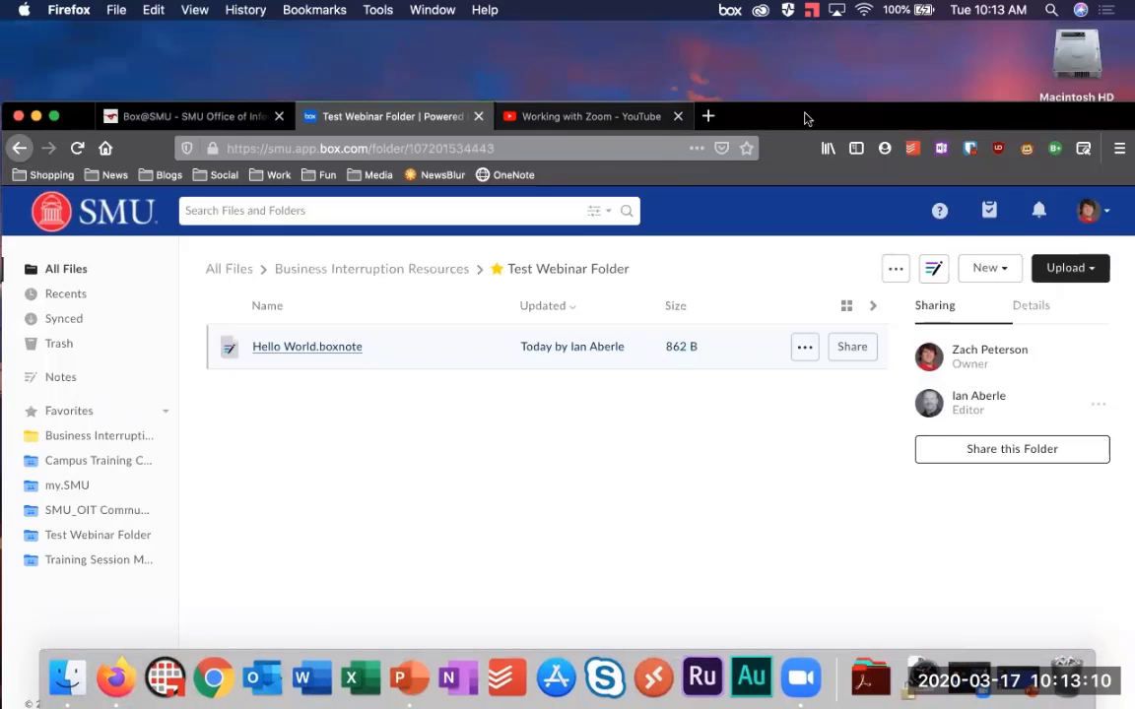
{"action": "left_click_drag", "start_coordinate": [805, 116], "coordinate": [691, 101]}
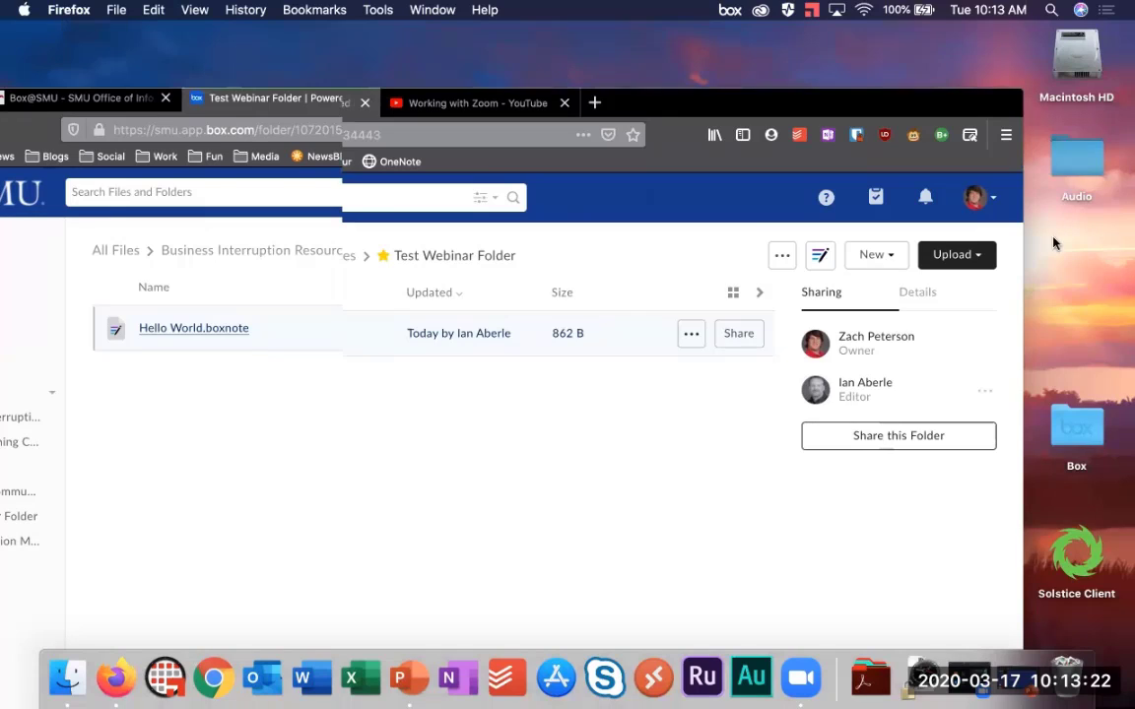
Step: Upload the Audio folder from the desktop into Test Webinar Folder and check the files inside the uploaded folder
{"action": "left_click", "coordinate": [948, 258]}
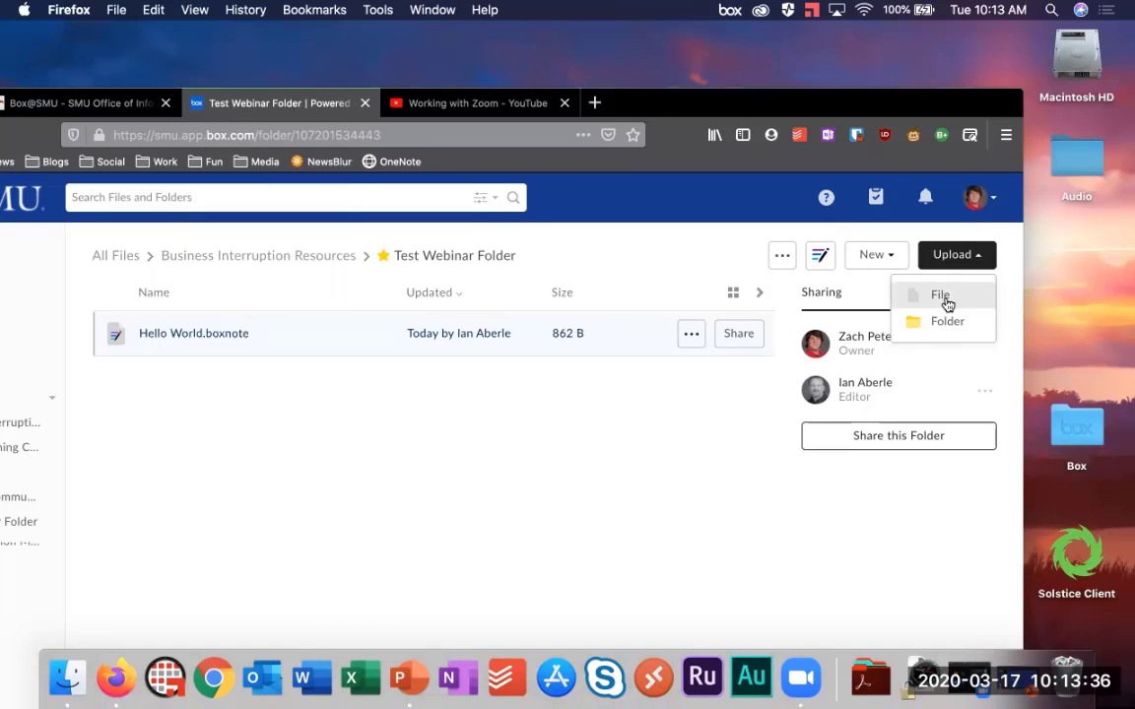
{"action": "left_click", "coordinate": [1080, 168]}
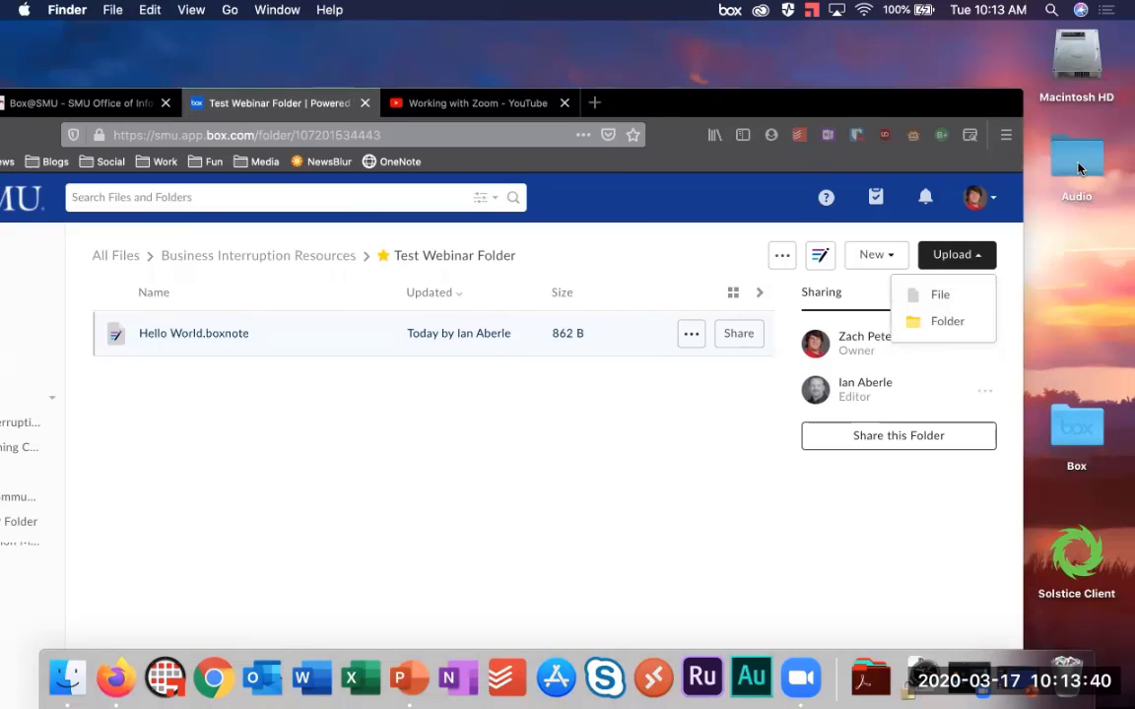
{"action": "left_click_drag", "start_coordinate": [1081, 167], "coordinate": [489, 428]}
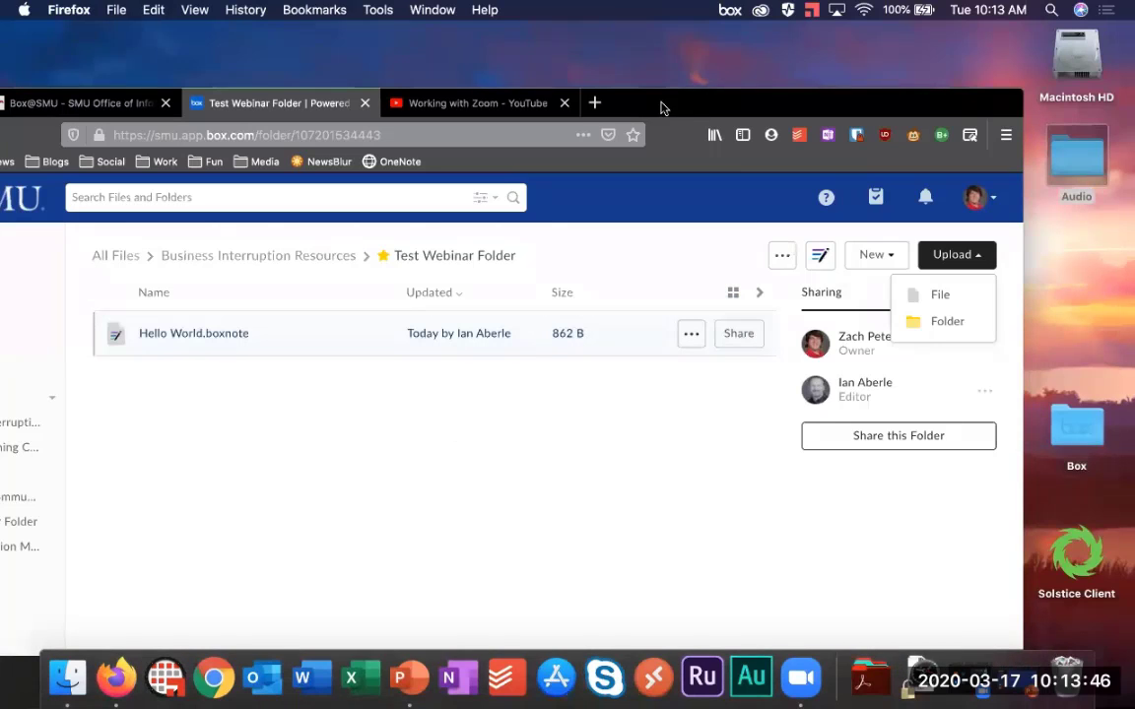
{"action": "left_click_drag", "start_coordinate": [692, 88], "coordinate": [713, 87]}
{"action": "double_click", "coordinate": [713, 87]}
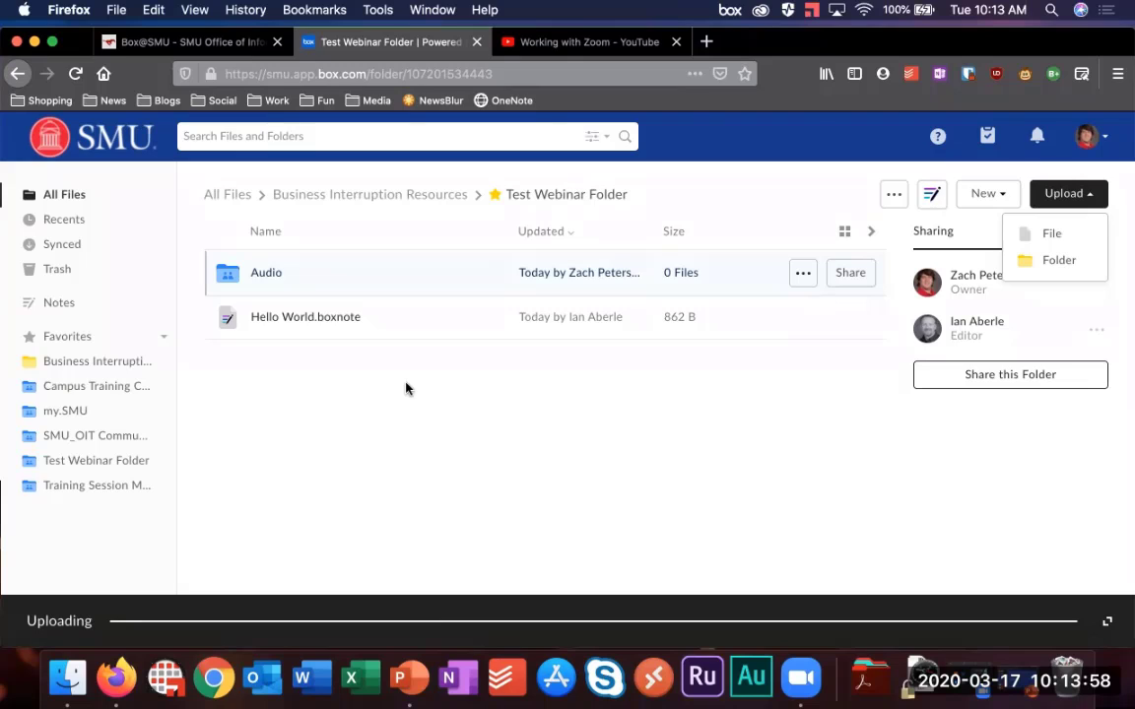
{"action": "left_click", "coordinate": [264, 274]}
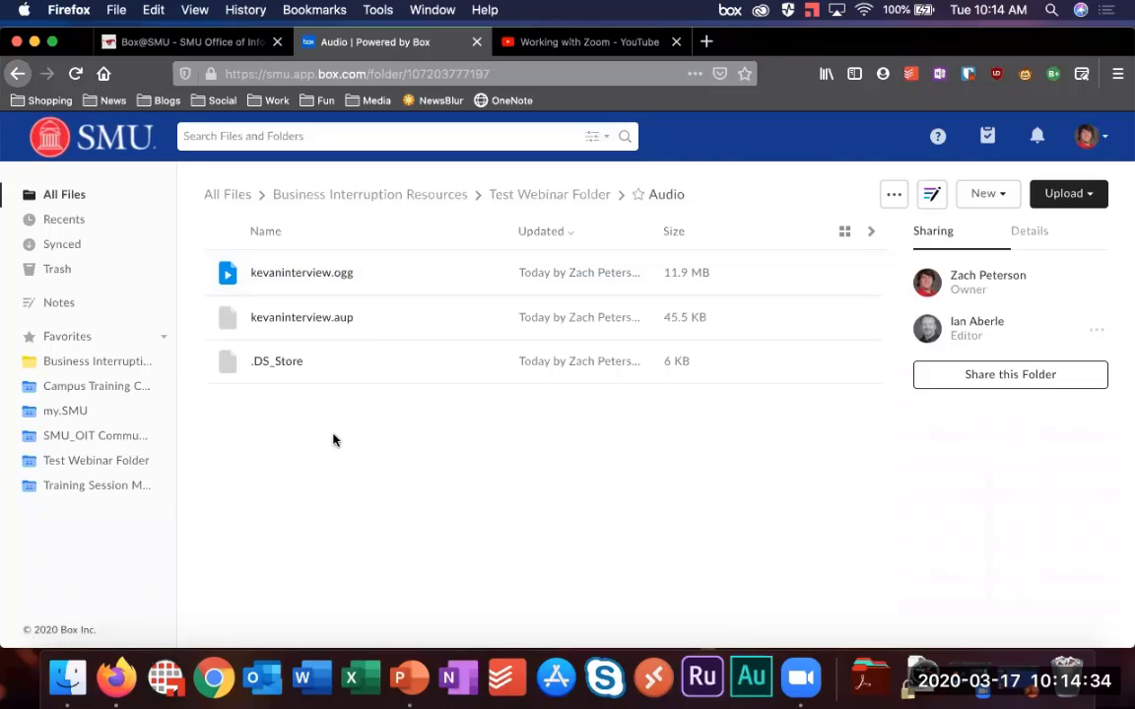
{"action": "left_click", "coordinate": [503, 202]}
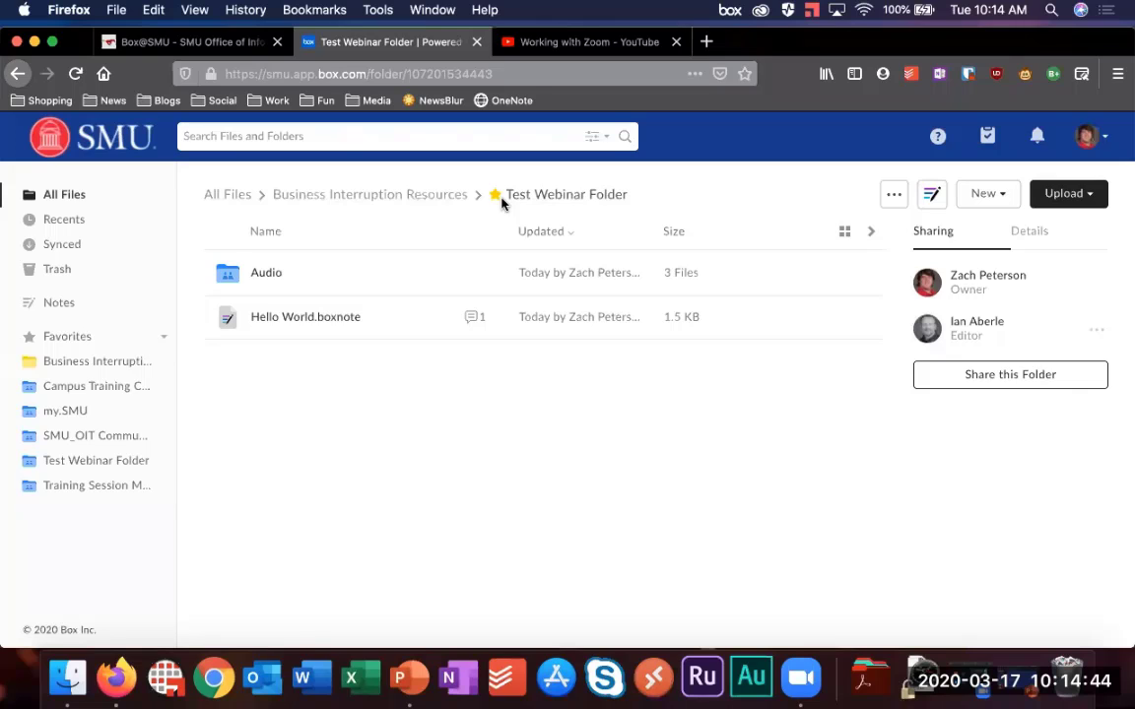
Step: Create a Word document named "Test Doc" in Test Webinar Folder
{"action": "left_click", "coordinate": [983, 196]}
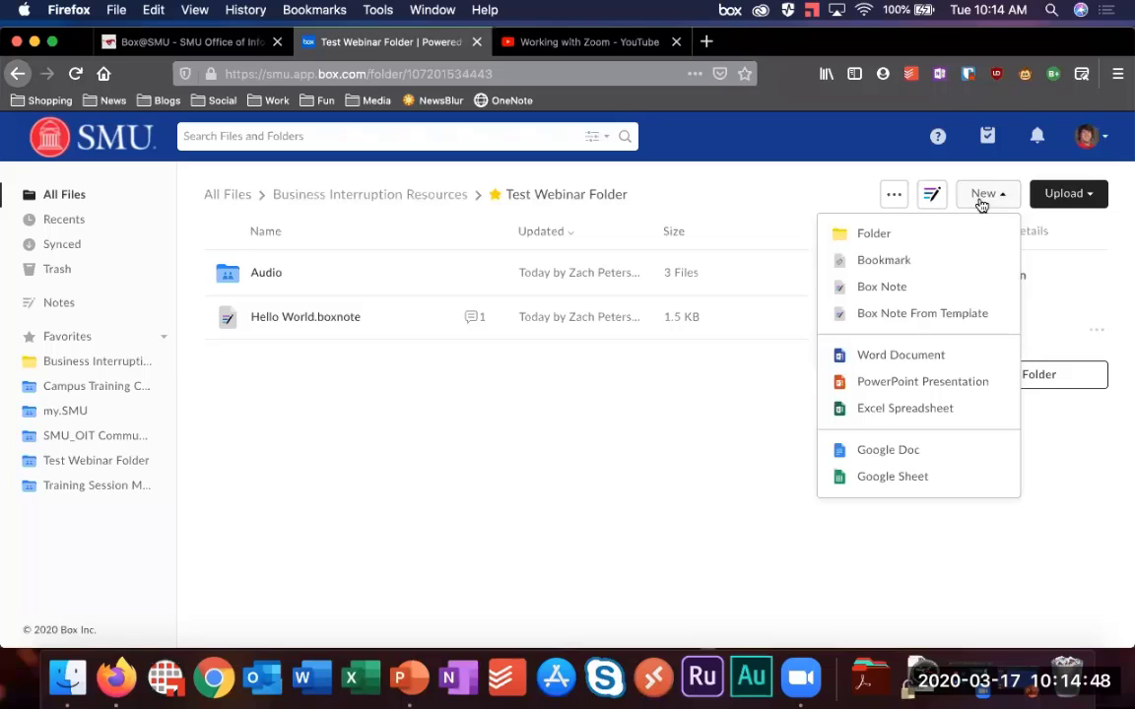
{"action": "left_click", "coordinate": [856, 355]}
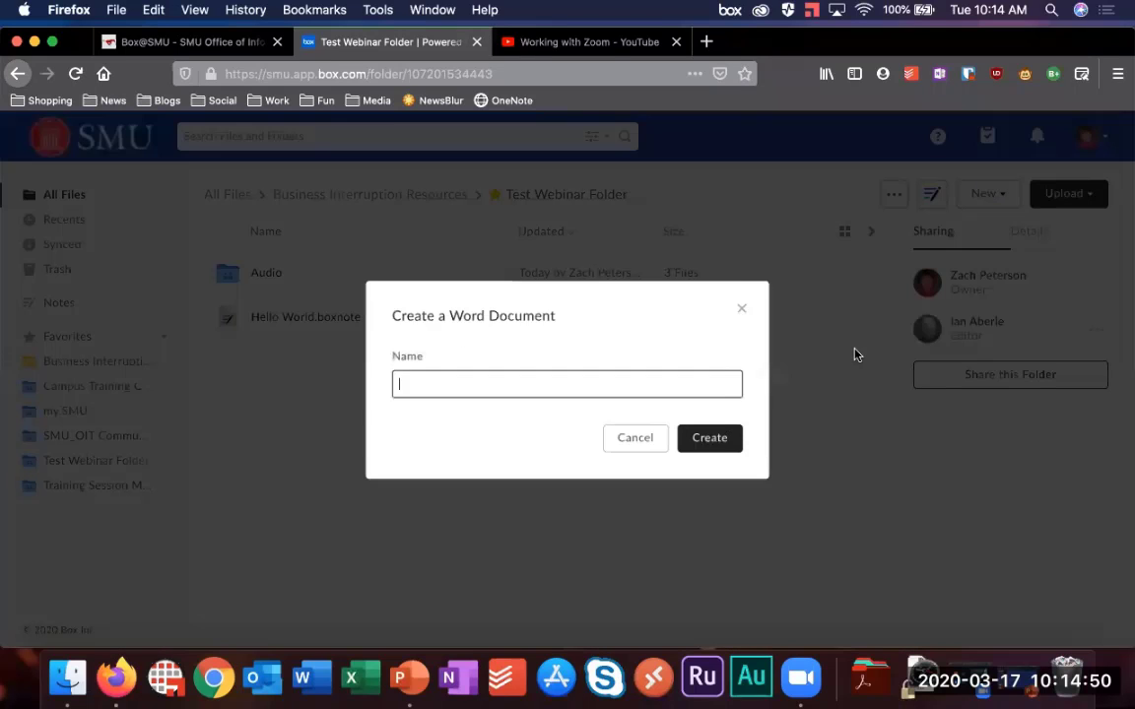
{"action": "type", "text": "Test Doc"}
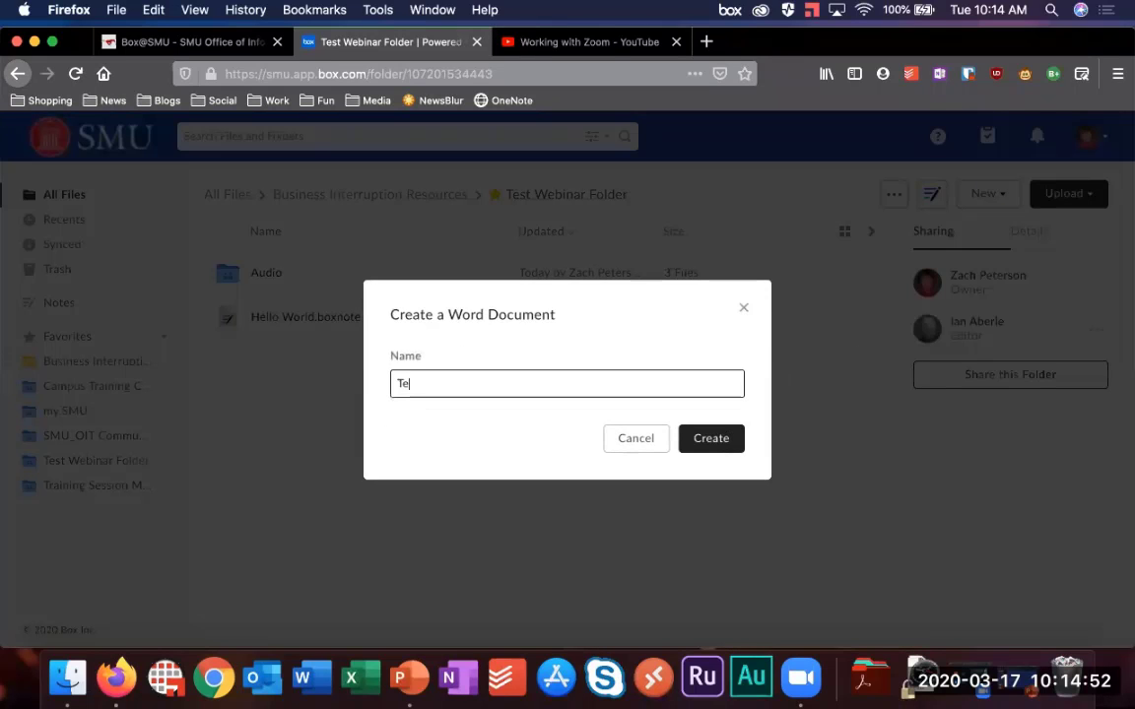
{"action": "left_click", "coordinate": [699, 448]}
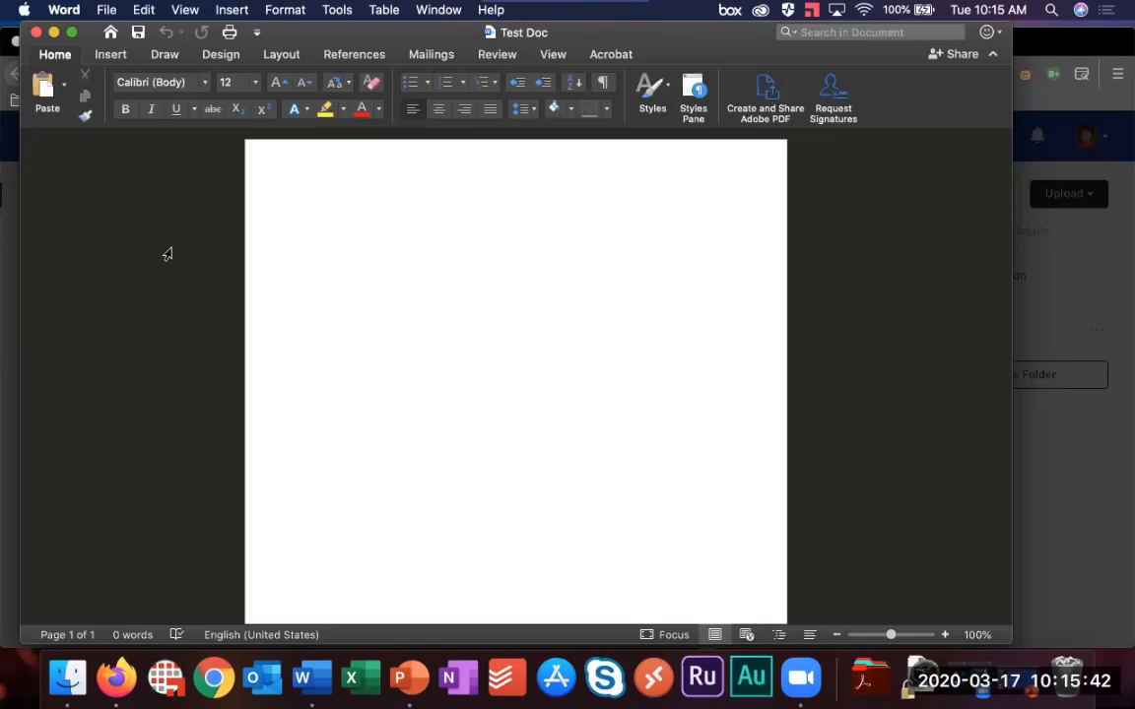
Step: Quit desktop Word and dismiss the application launch notice in Box
{"action": "left_click", "coordinate": [55, 9]}
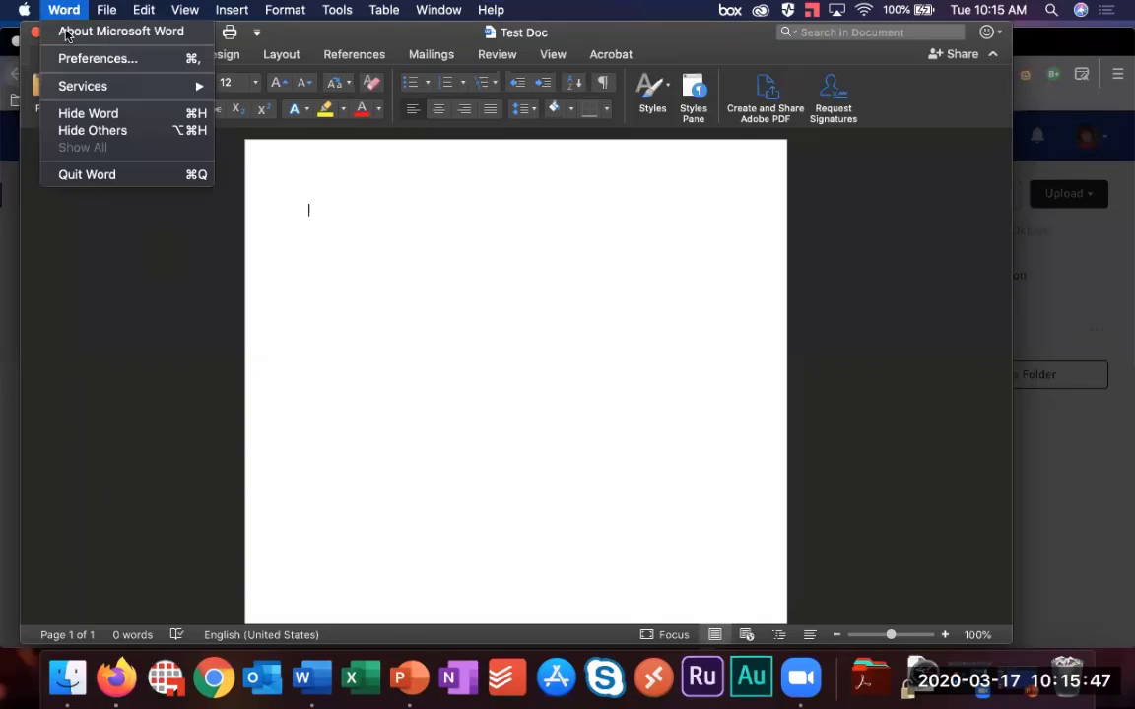
{"action": "left_click", "coordinate": [84, 175]}
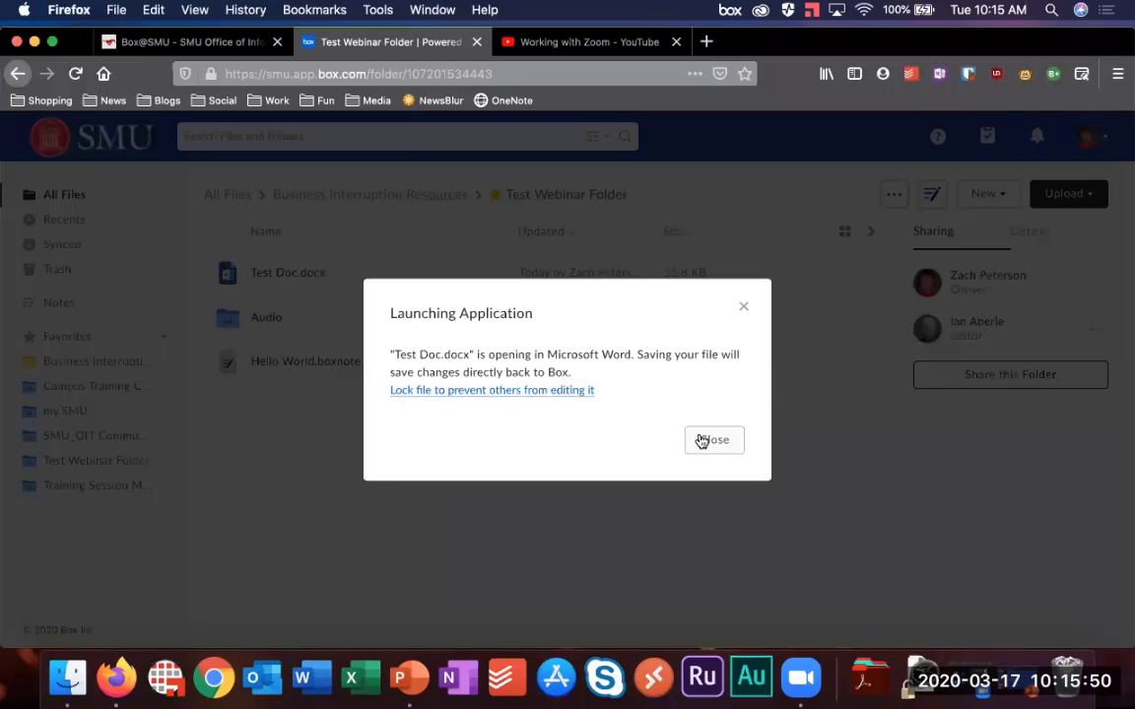
{"action": "left_click", "coordinate": [705, 440]}
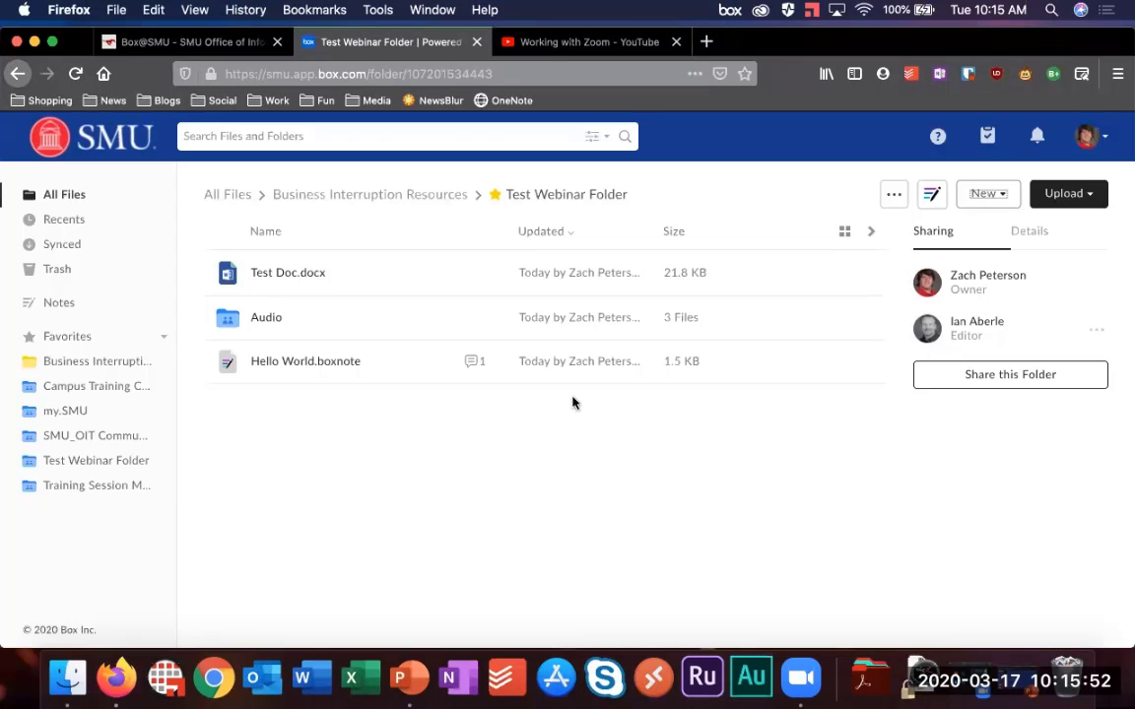
Step: Open Test Doc.docx in Microsoft Word Online, allowing pop-ups for smu.app.box.com
{"action": "left_click", "coordinate": [281, 274]}
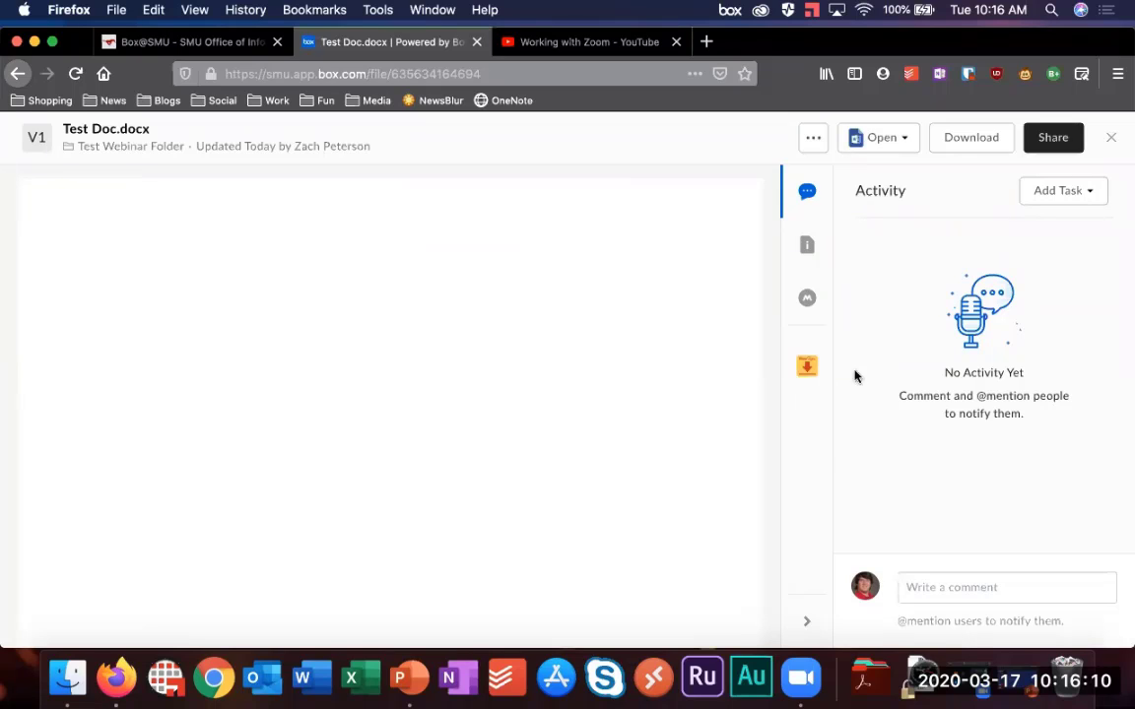
{"action": "left_click", "coordinate": [906, 143]}
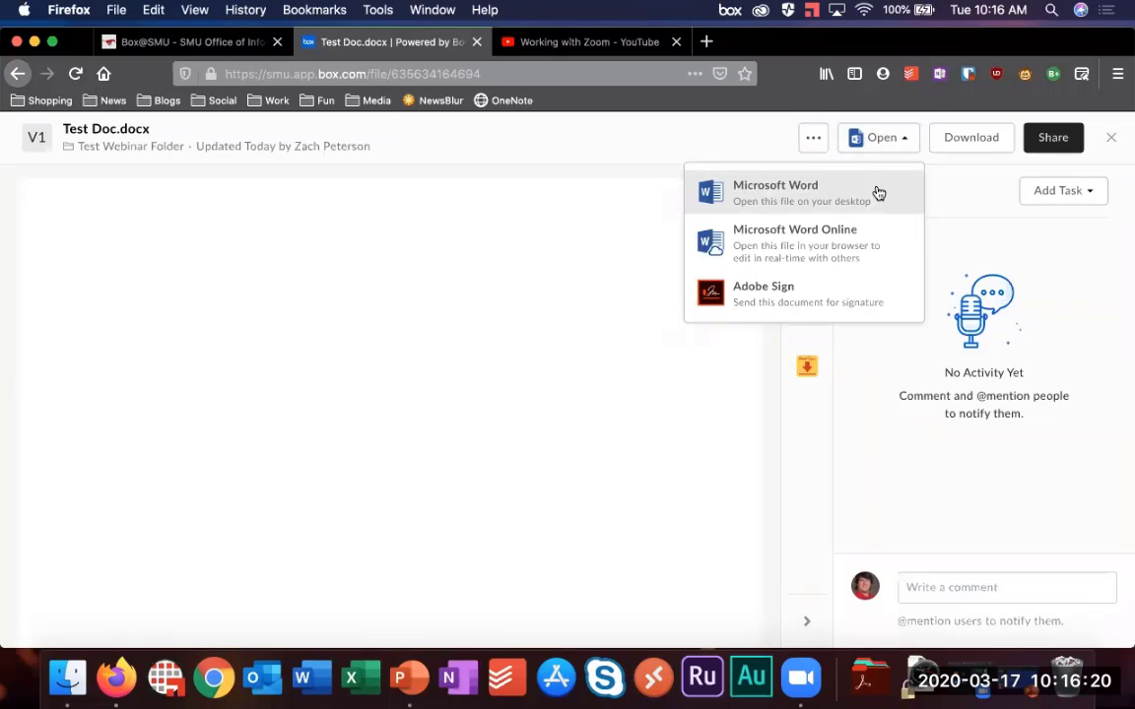
{"action": "left_click", "coordinate": [876, 244]}
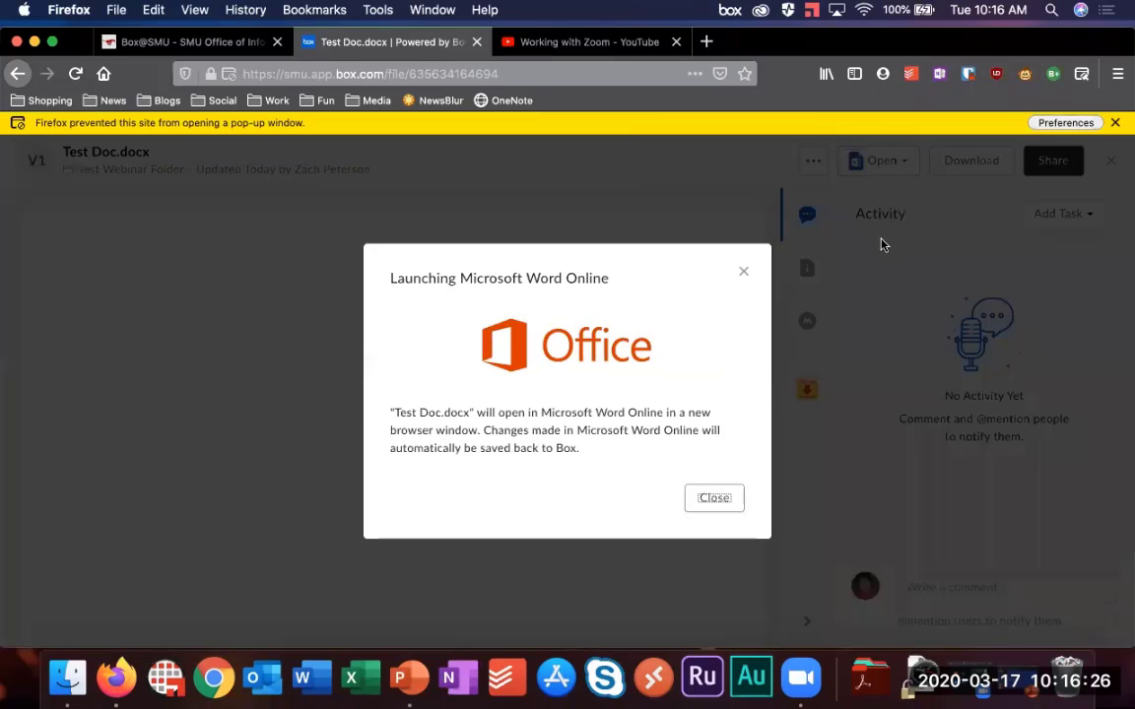
{"action": "left_click", "coordinate": [1047, 128]}
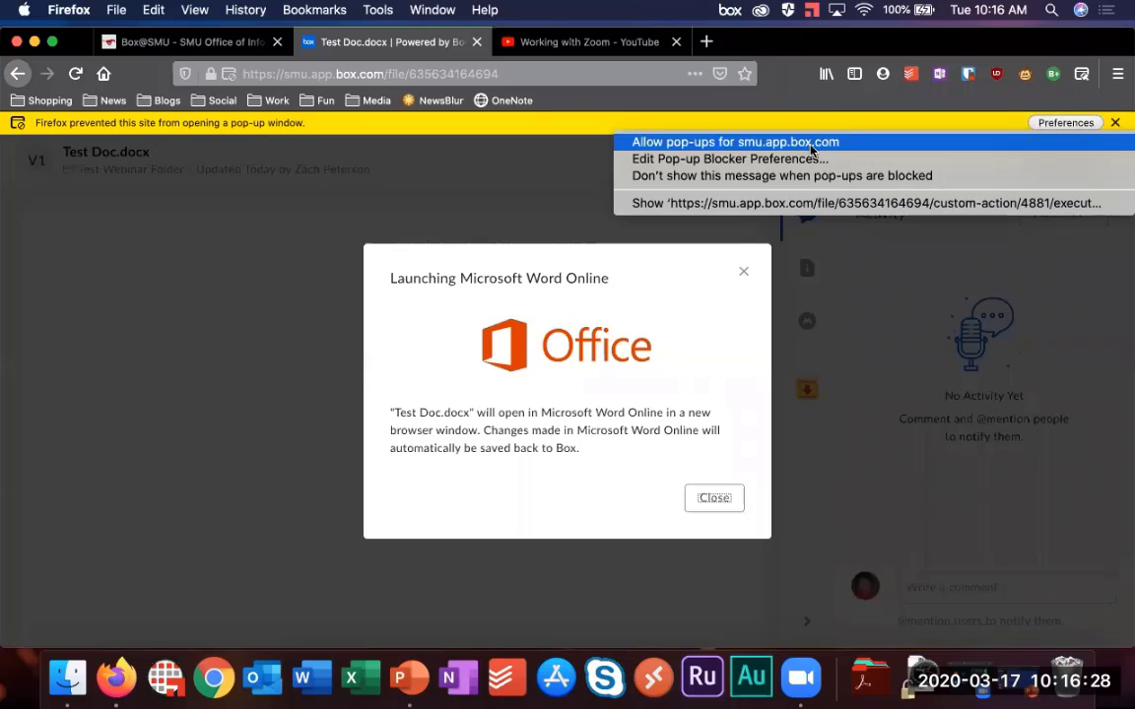
{"action": "left_click", "coordinate": [734, 142]}
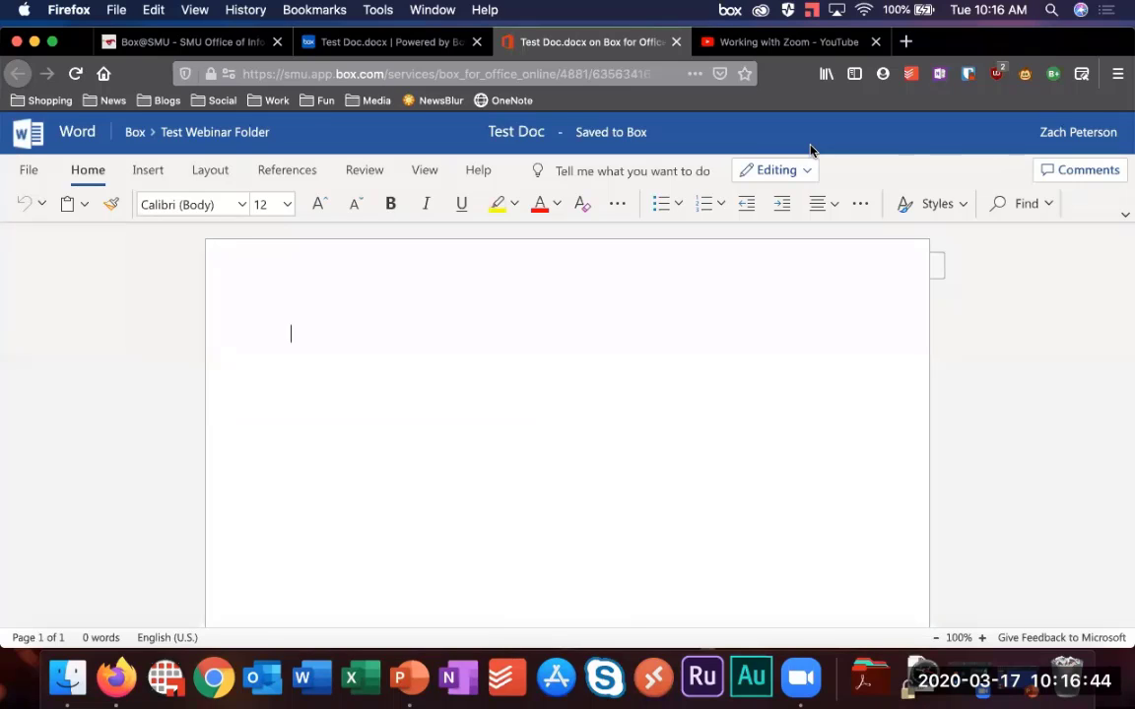
Step: Write "Hello world!" in the document with a new line below it and place the cursor after the text
{"action": "type", "text": "Hello"}
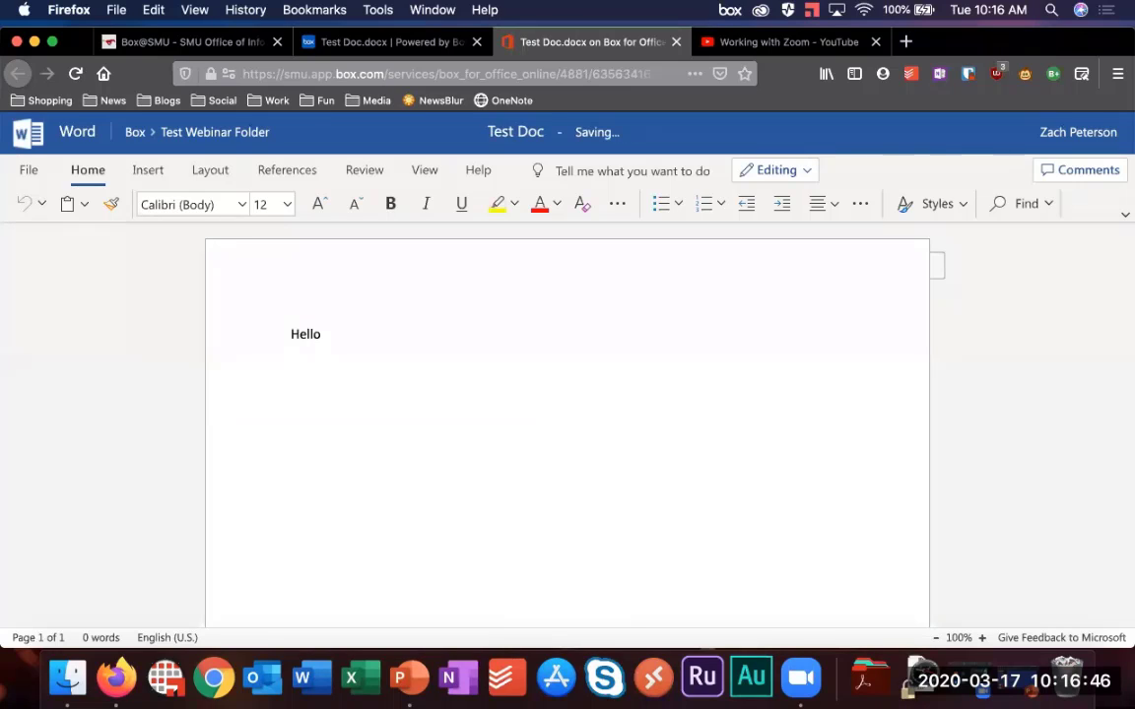
{"action": "type", "text": " world!"}
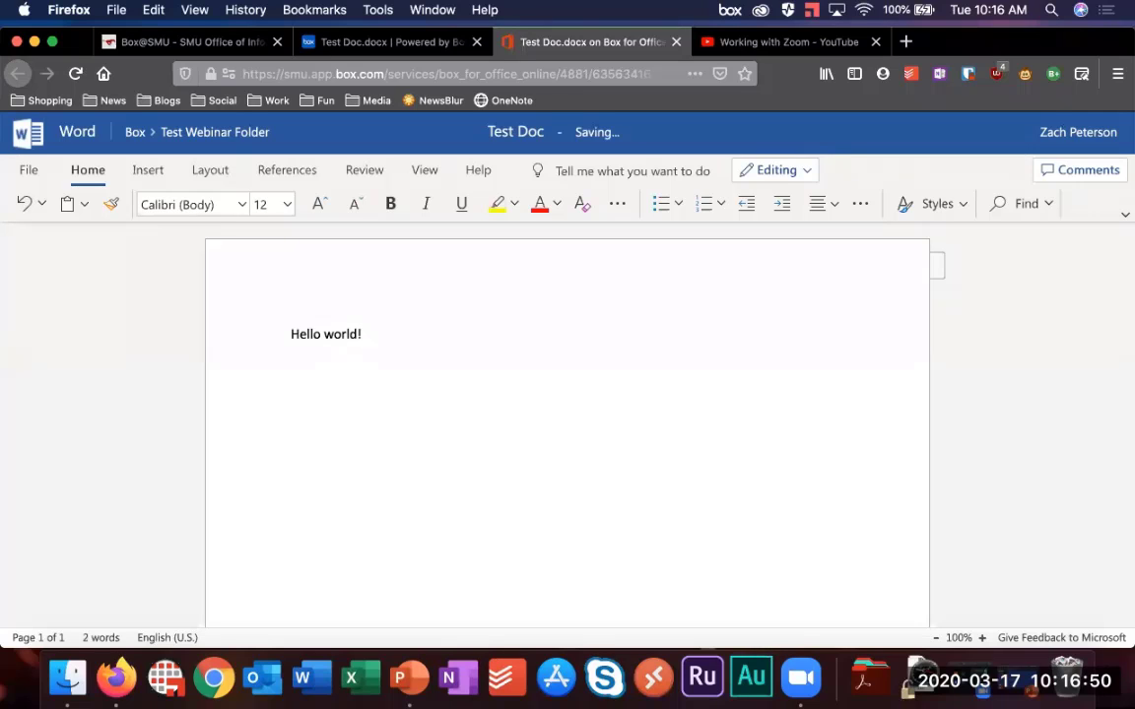
{"action": "key", "text": "Return"}
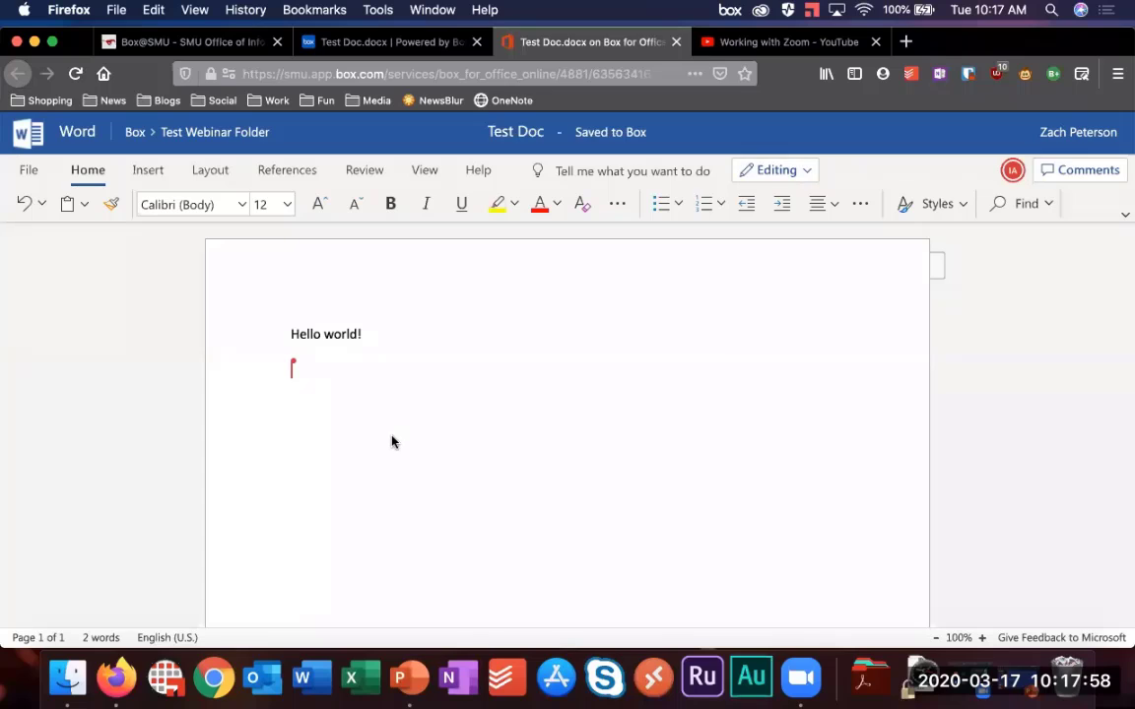
{"action": "left_click", "coordinate": [374, 333]}
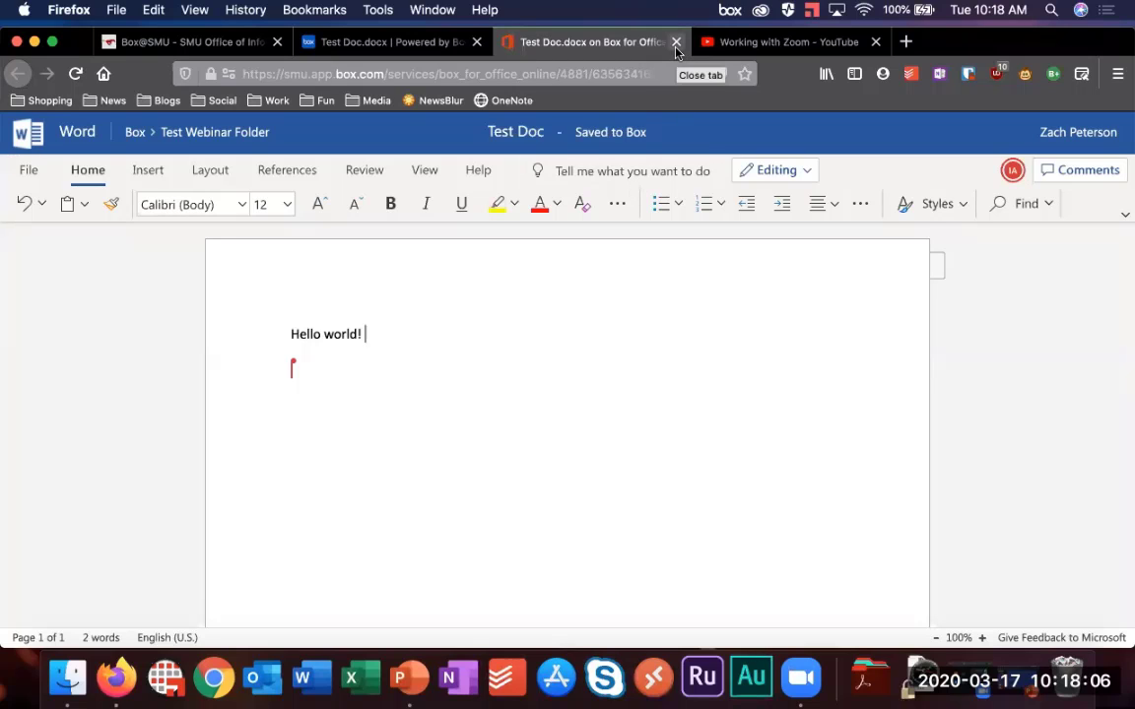
Step: Close the Word Online document and refresh the Test Doc.docx preview before returning to Test Webinar Folder
{"action": "left_click", "coordinate": [675, 43]}
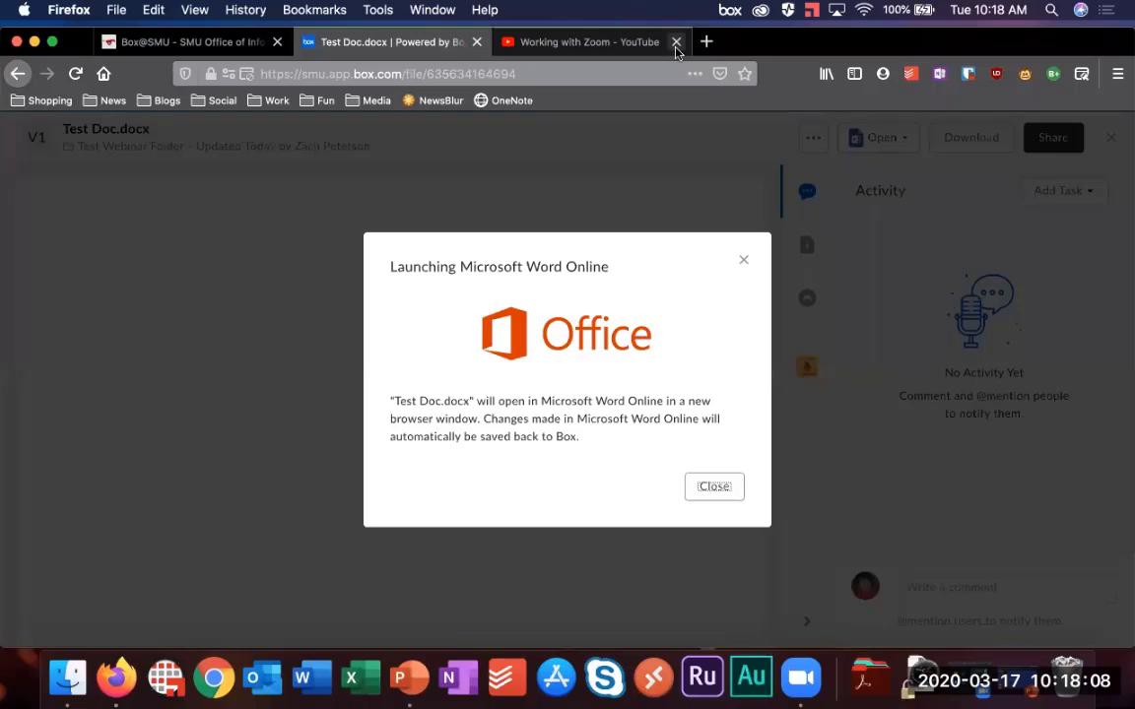
{"action": "left_click", "coordinate": [710, 487]}
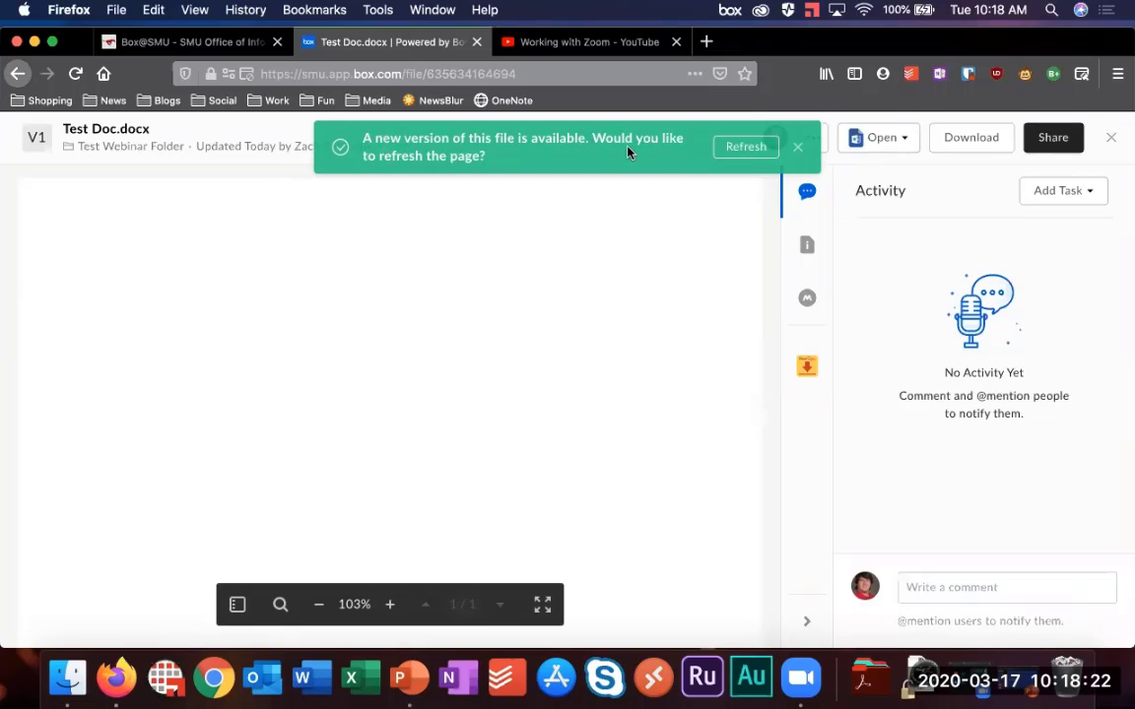
{"action": "left_click", "coordinate": [744, 156]}
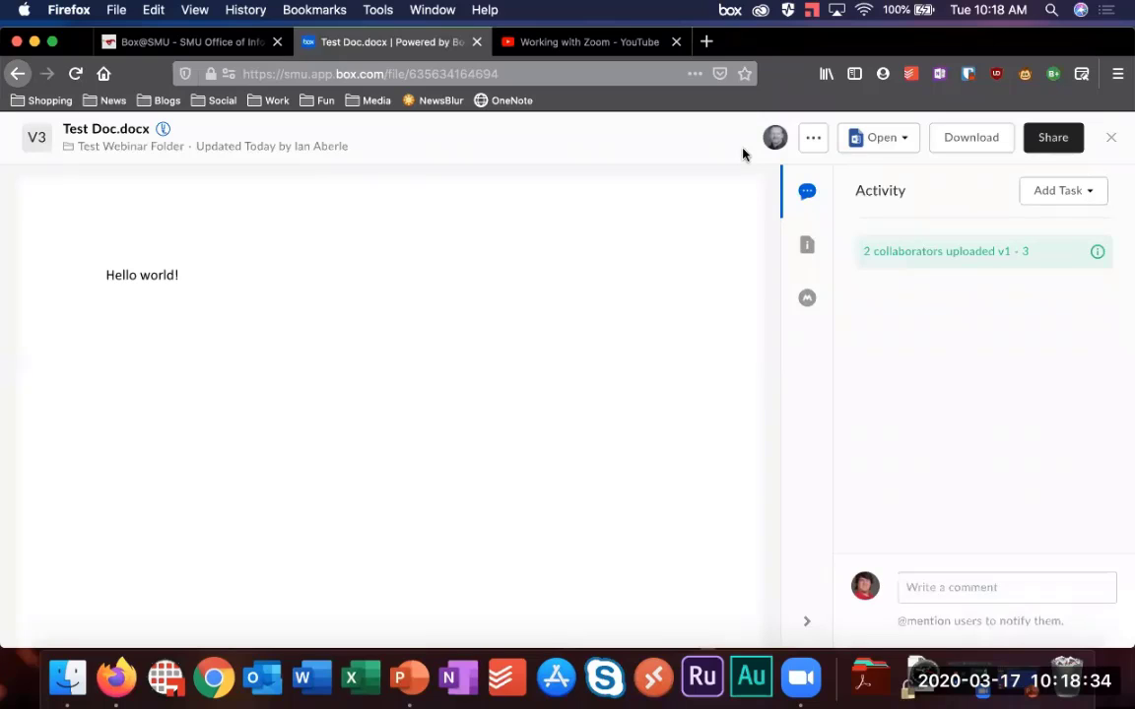
{"action": "left_click", "coordinate": [1112, 145]}
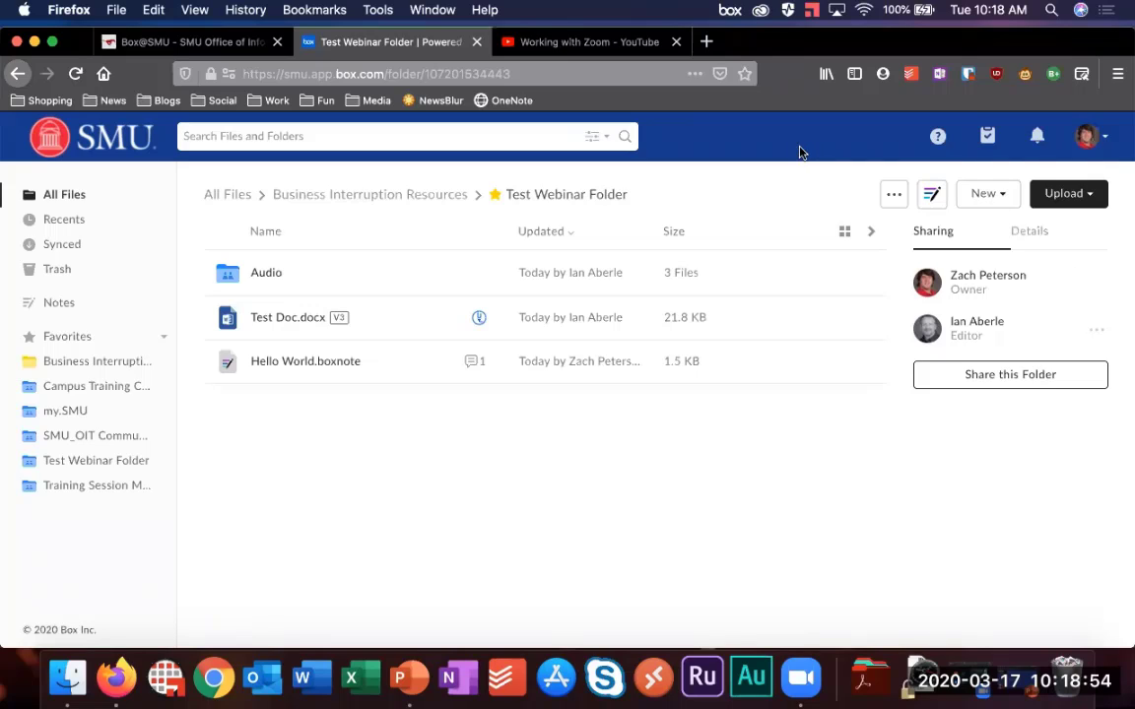
Step: Search Box files and folders for "test doc" and clear the search text
{"action": "left_click", "coordinate": [397, 137]}
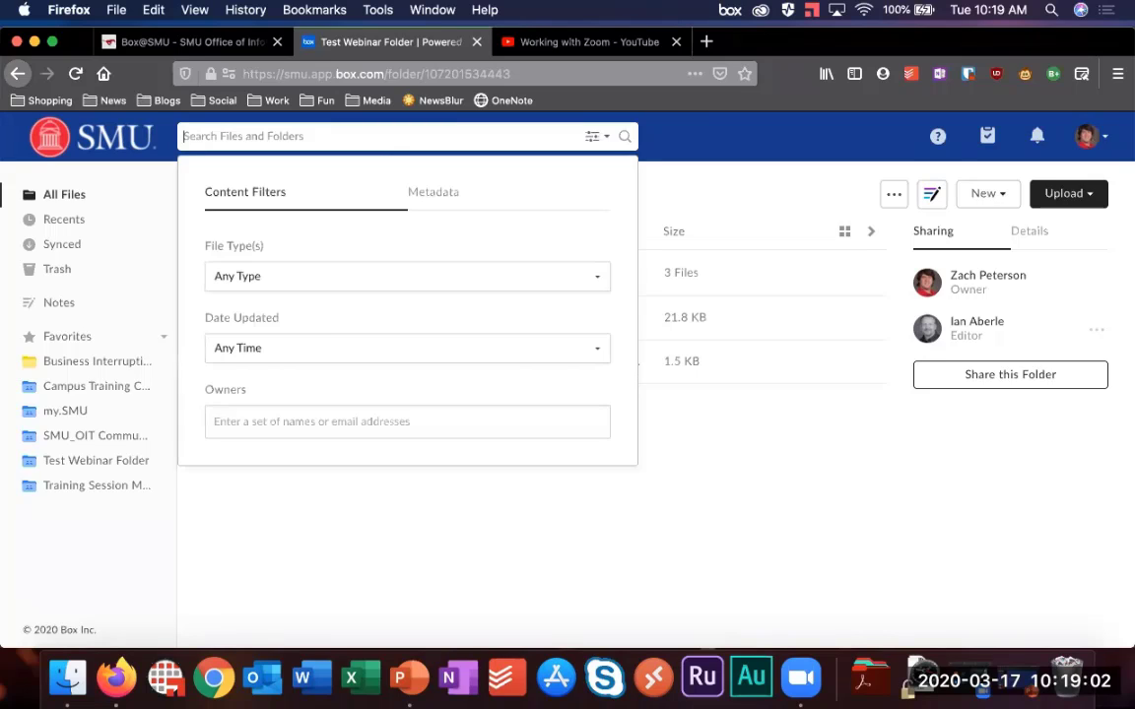
{"action": "type", "text": "test doc"}
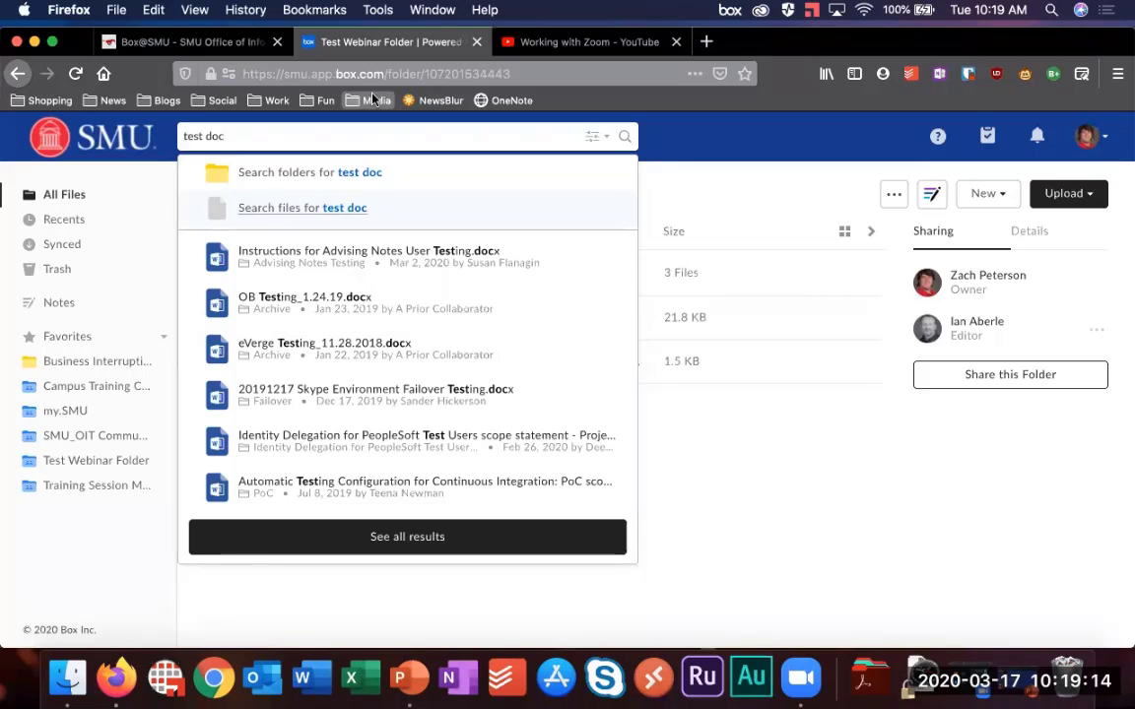
{"action": "key", "text": "BackSpace"}
{"action": "key", "text": "BackSpace"}
{"action": "key", "text": "BackSpace"}
{"action": "key", "text": "BackSpace"}
{"action": "key", "text": "BackSpace"}
{"action": "key", "text": "BackSpace"}
{"action": "key", "text": "BackSpace"}
{"action": "key", "text": "BackSpace"}
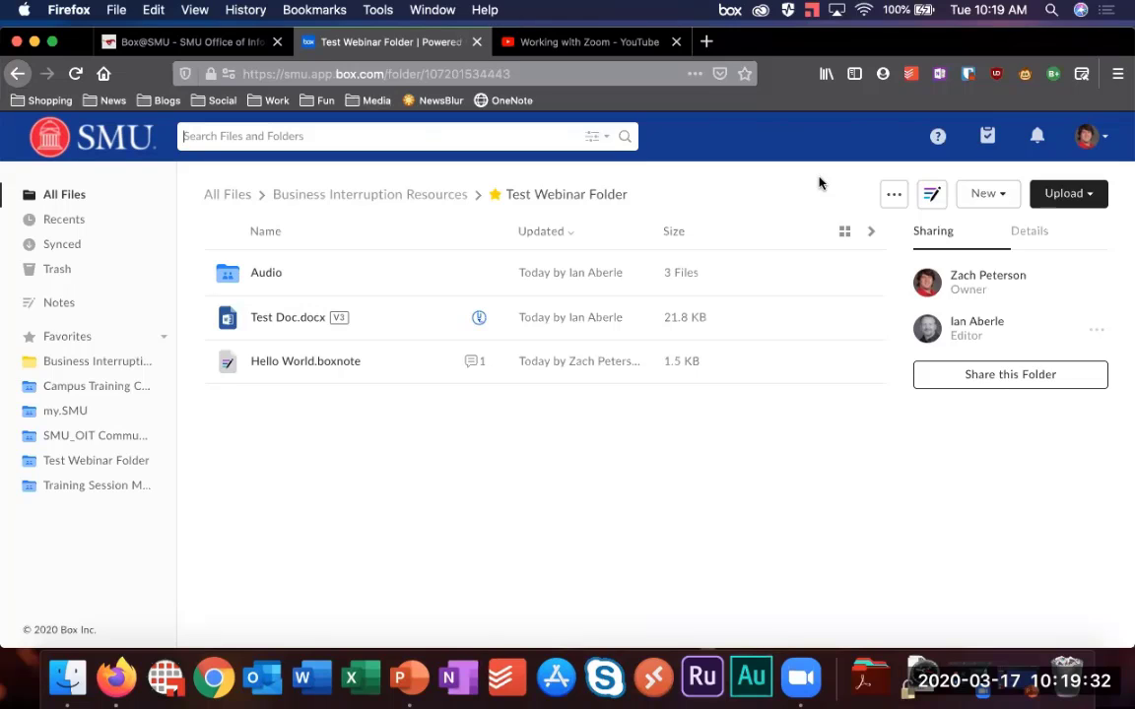
Step: Look over the help and contact options, the assigned tasks and the recent notifications
{"action": "left_click", "coordinate": [936, 140]}
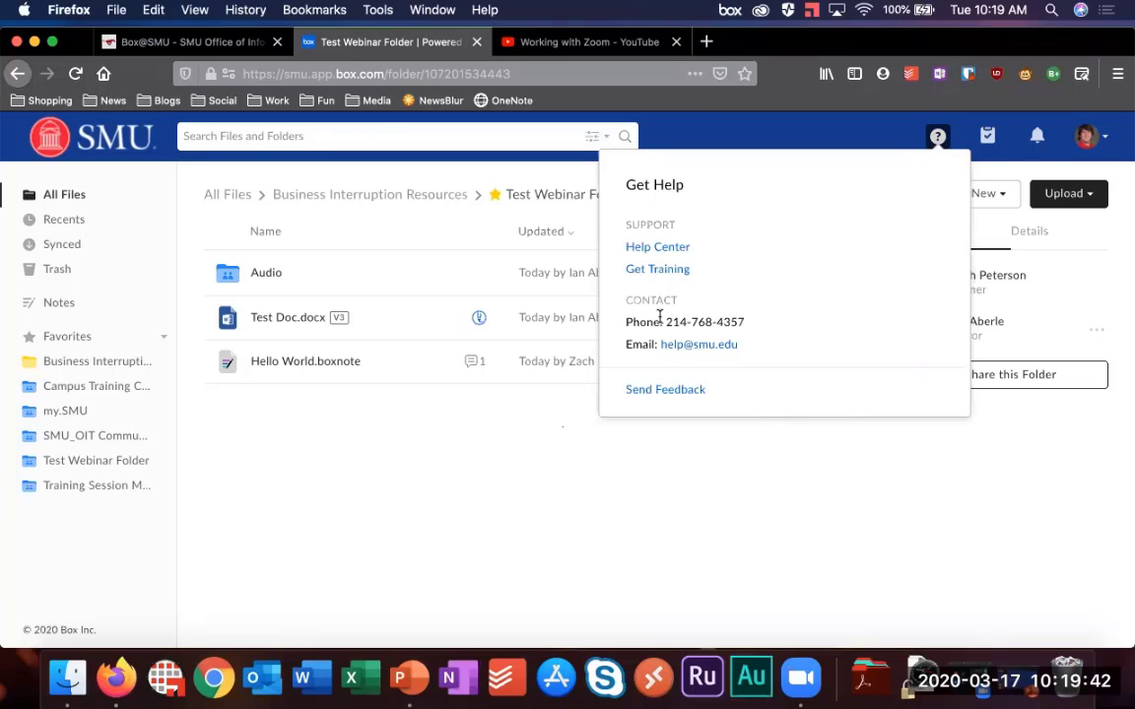
{"action": "left_click", "coordinate": [776, 129]}
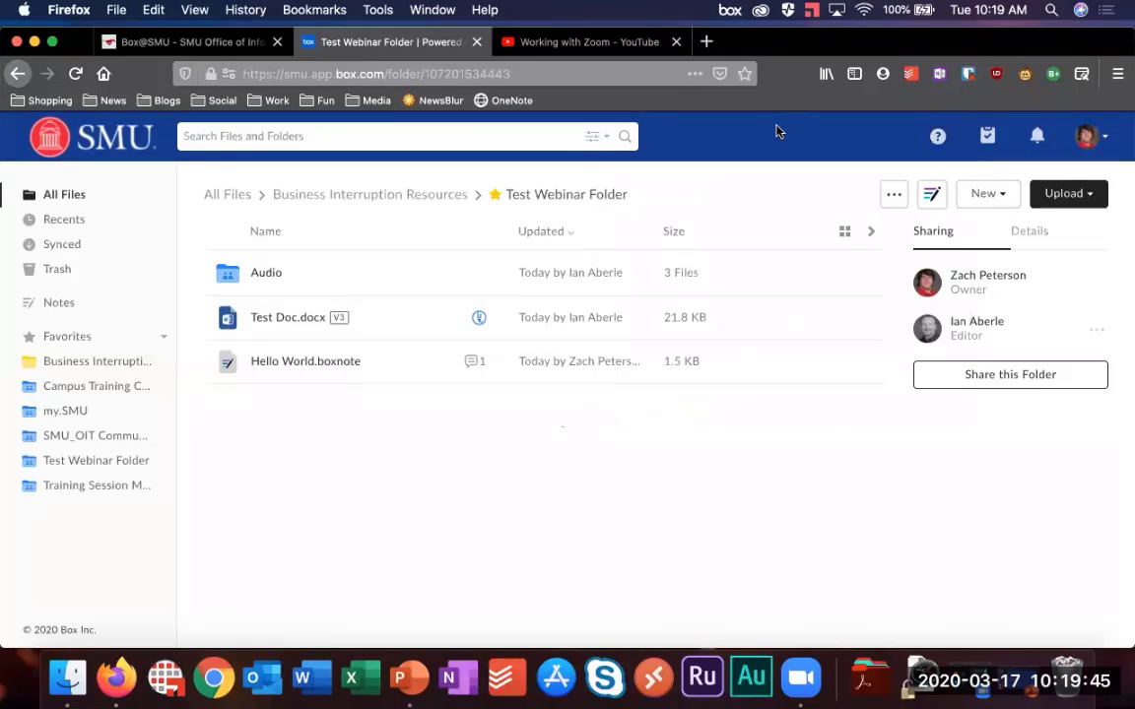
{"action": "left_click", "coordinate": [993, 135]}
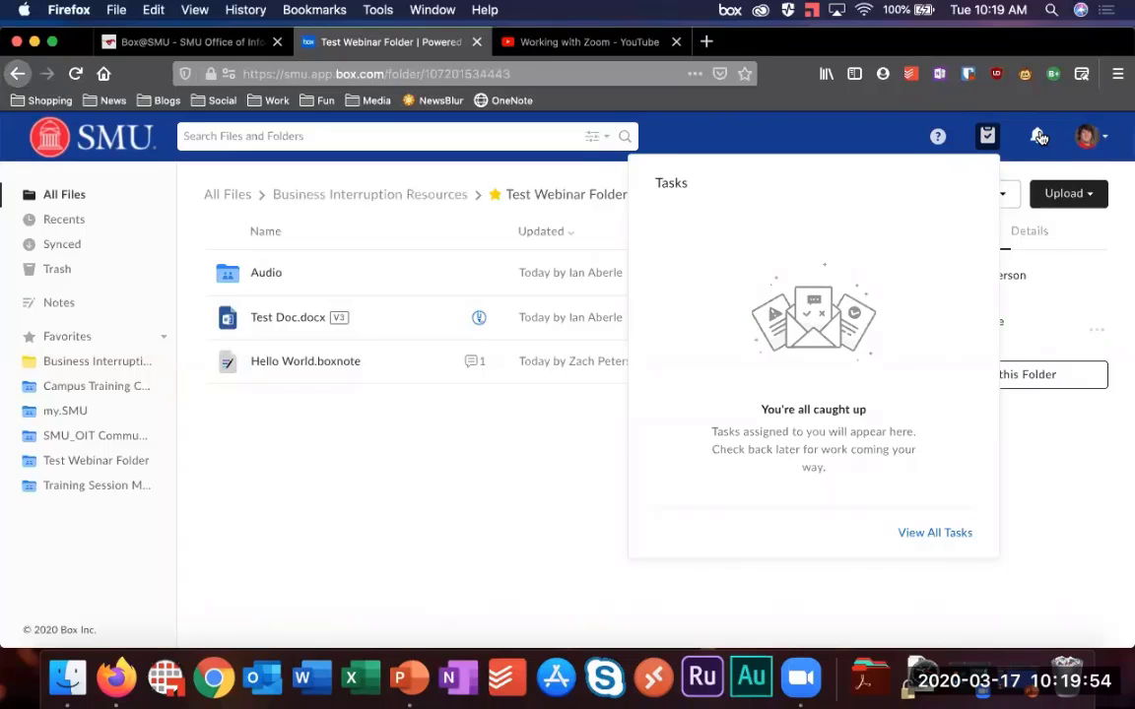
{"action": "left_click", "coordinate": [1040, 137]}
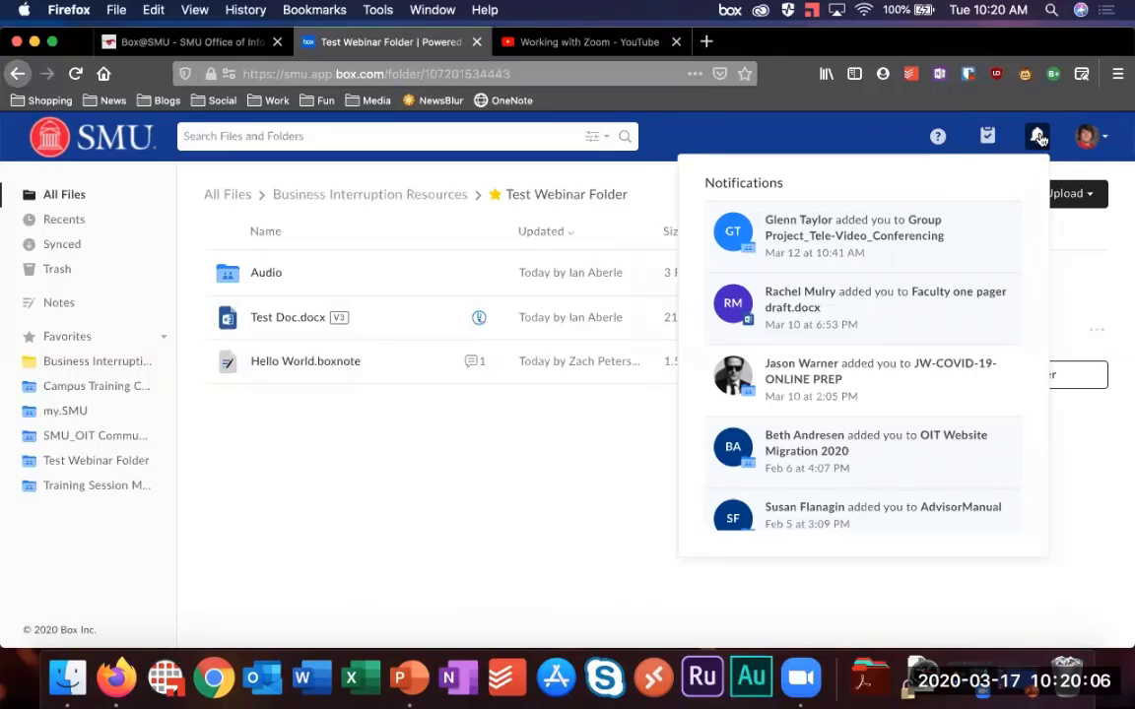
{"action": "left_click", "coordinate": [1038, 136]}
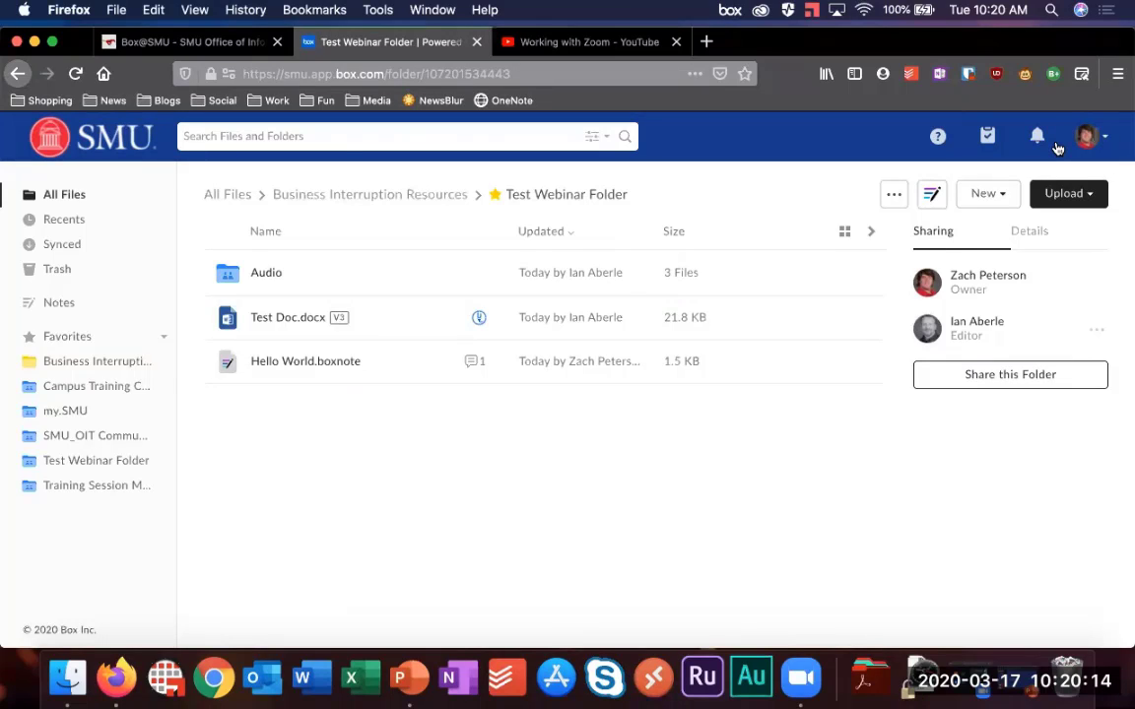
Step: Open the Box Apps page for the account to view the available applications
{"action": "left_click", "coordinate": [1085, 136]}
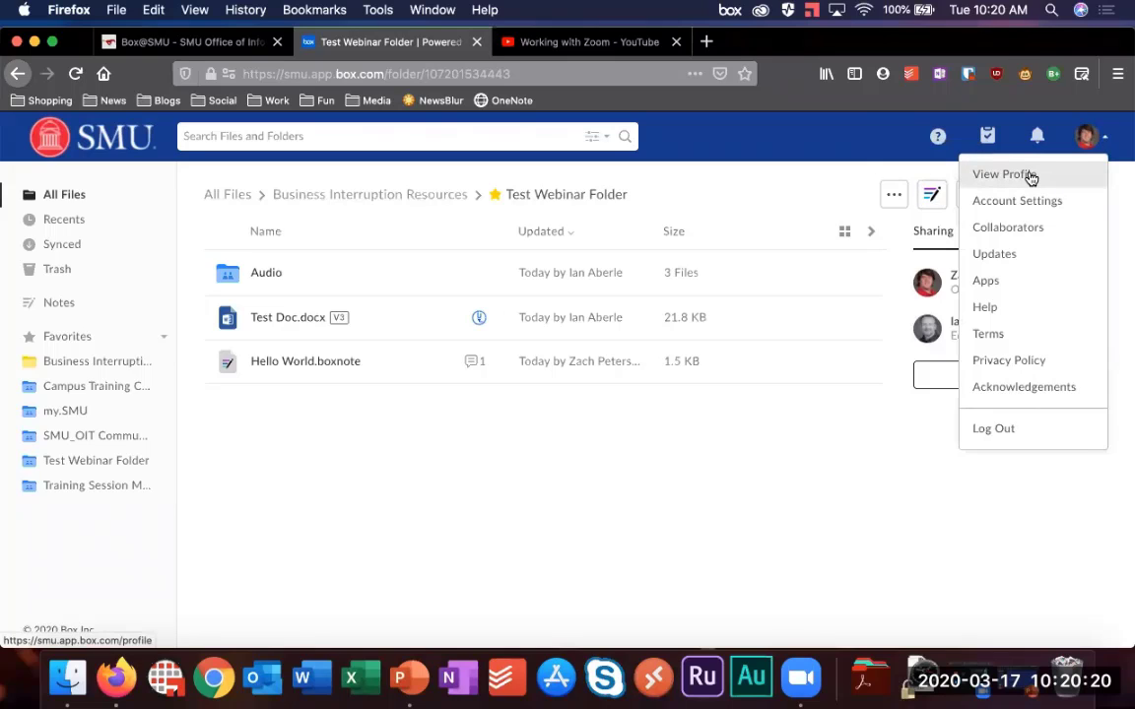
{"action": "left_click", "coordinate": [986, 280]}
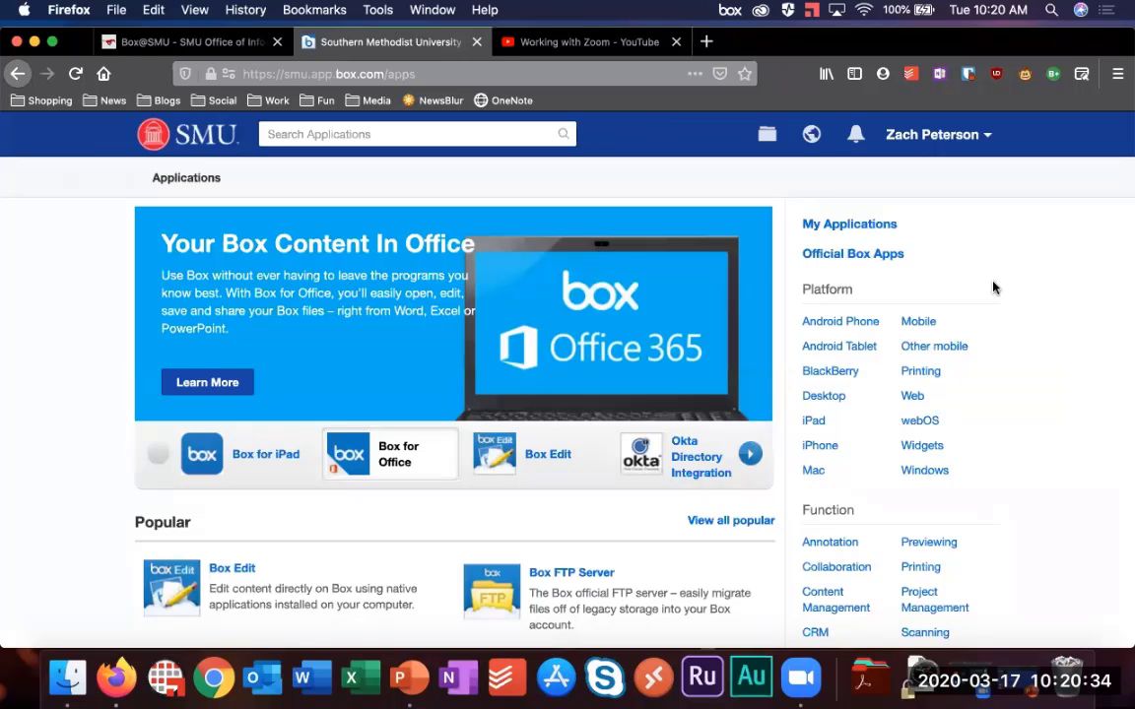
Step: Minimize the browser, move the screen recording prompt aside and view the synced Box folder on the desktop before returning to Firefox
{"action": "left_click", "coordinate": [34, 42]}
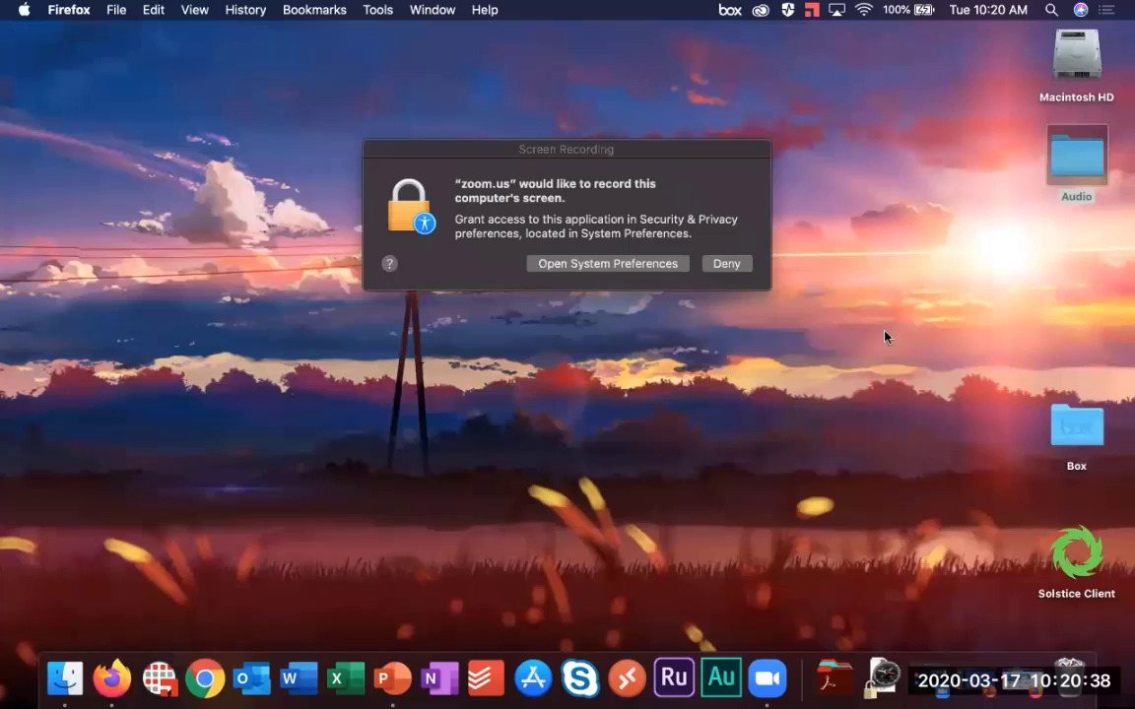
{"action": "left_click_drag", "start_coordinate": [532, 155], "coordinate": [91, 466]}
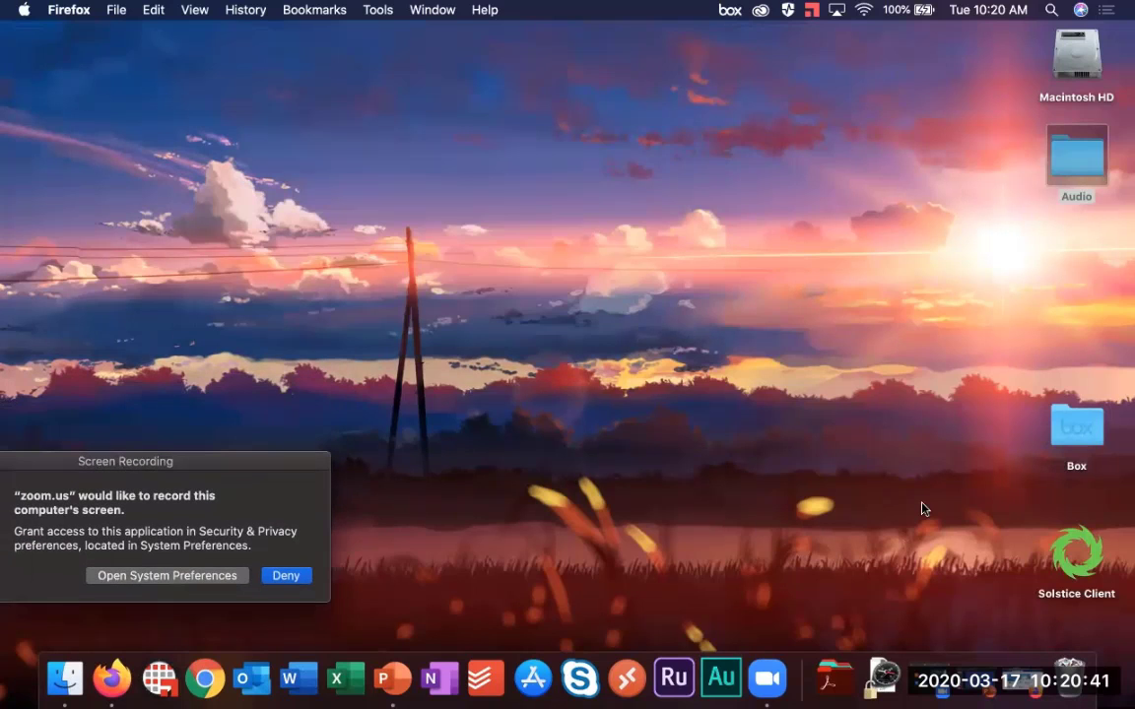
{"action": "left_click", "coordinate": [1077, 436]}
{"action": "double_click", "coordinate": [1076, 437]}
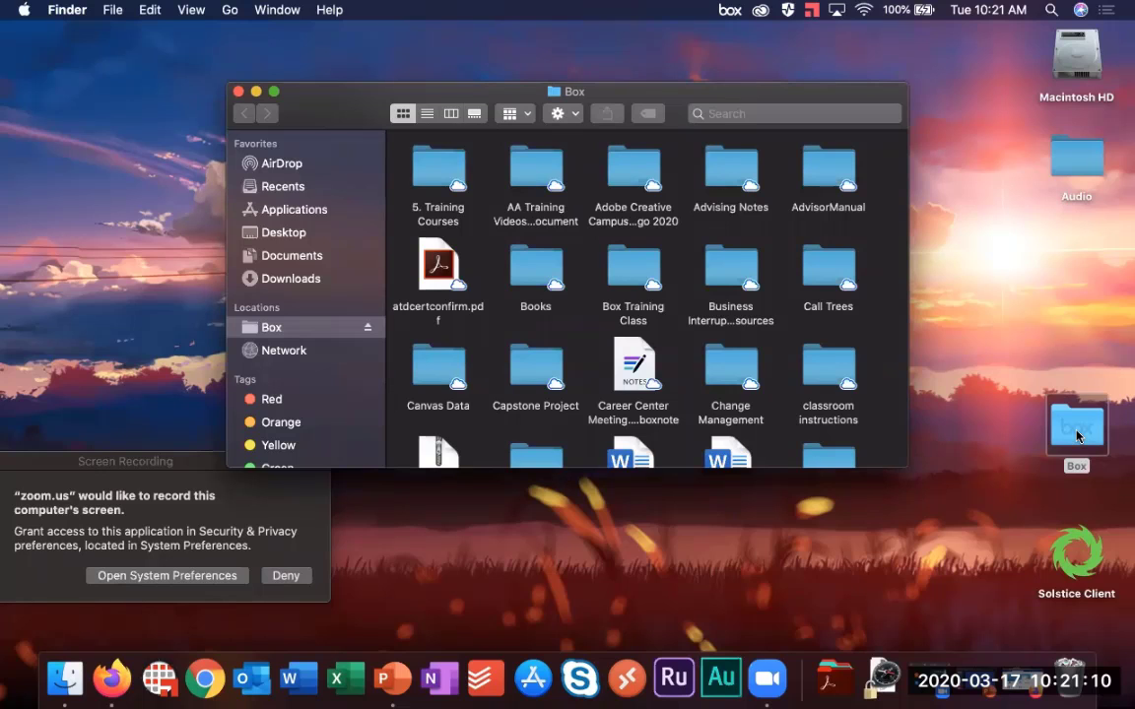
{"action": "left_click", "coordinate": [238, 92]}
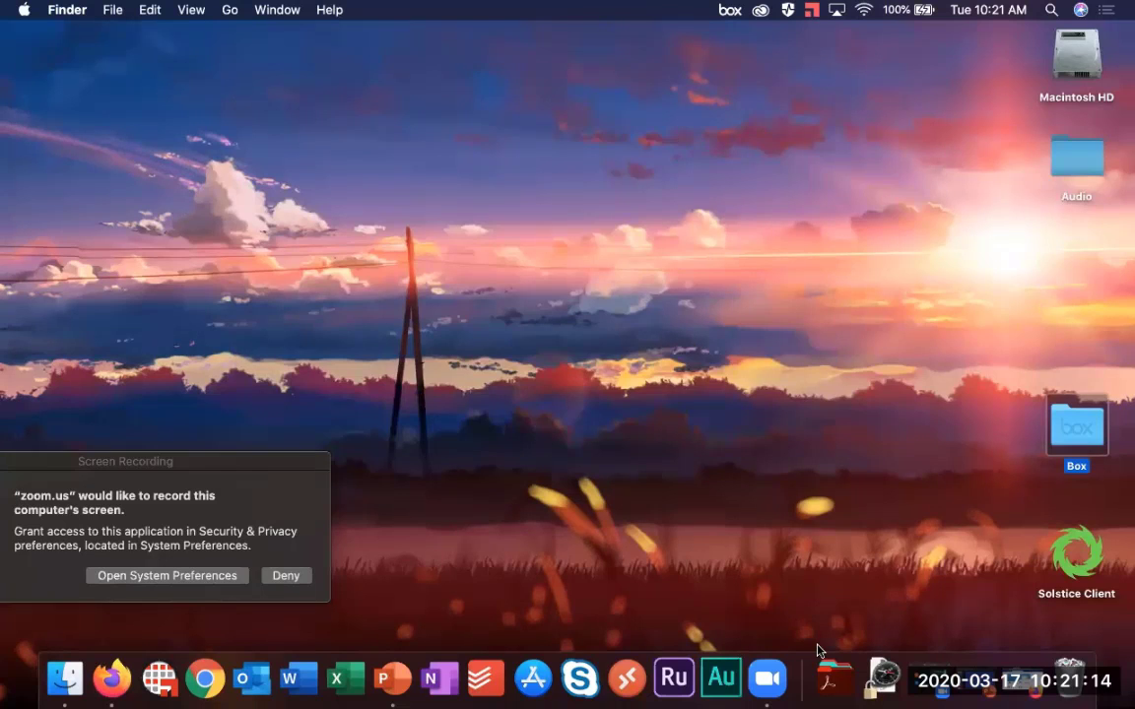
{"action": "left_click", "coordinate": [111, 680]}
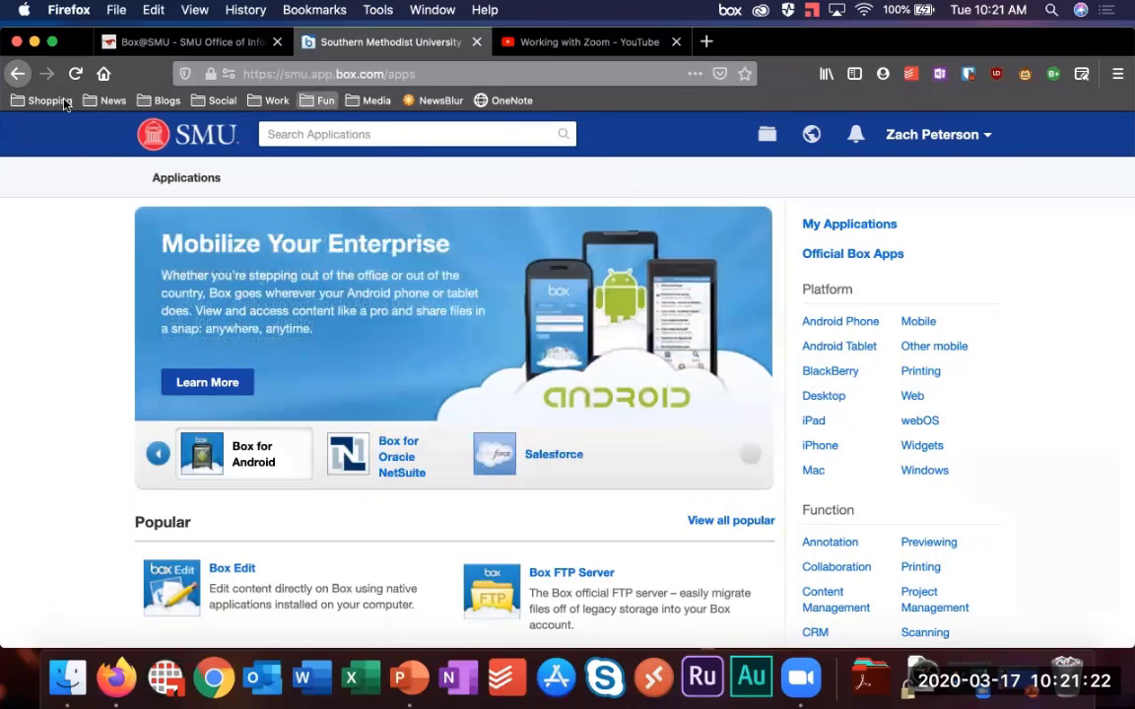
Step: Return to the Test Webinar Folder and add its Audio subfolder to the favorites
{"action": "left_click", "coordinate": [17, 73]}
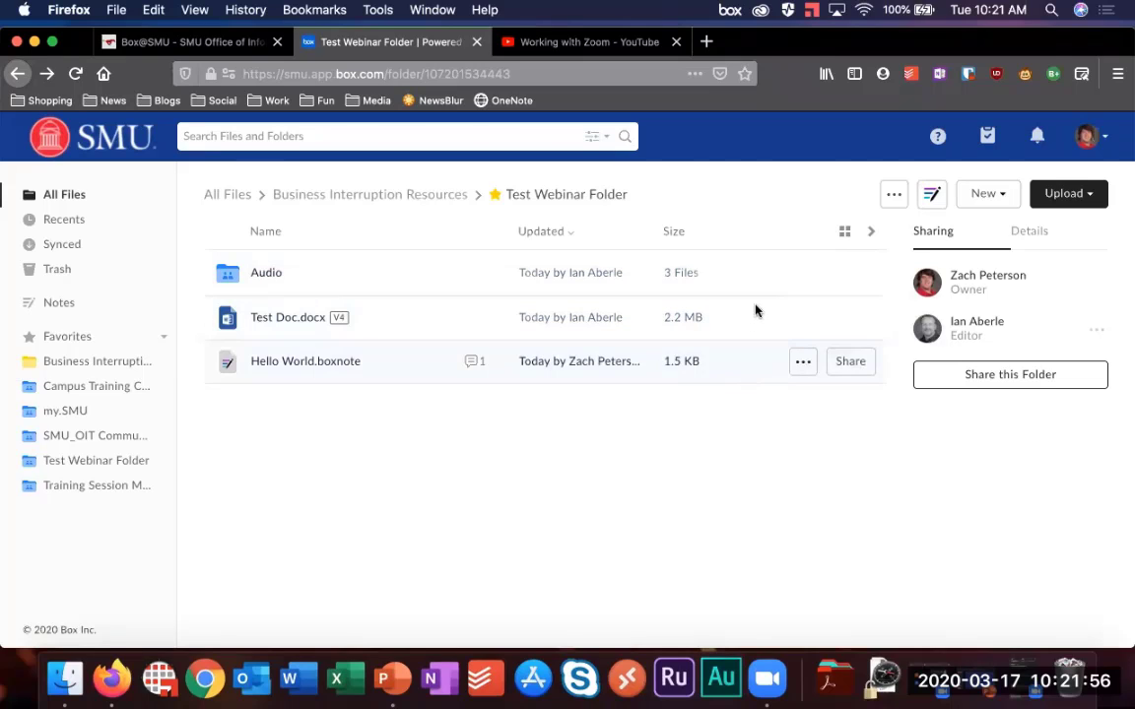
{"action": "left_click", "coordinate": [802, 317]}
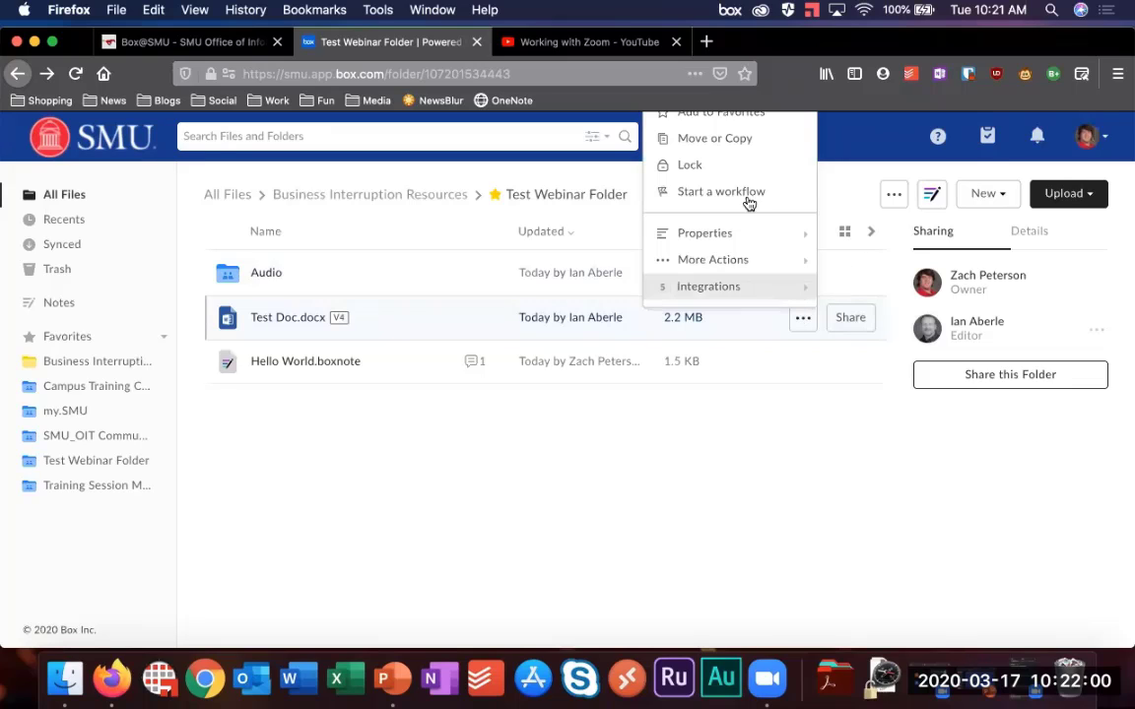
{"action": "left_click", "coordinate": [620, 362]}
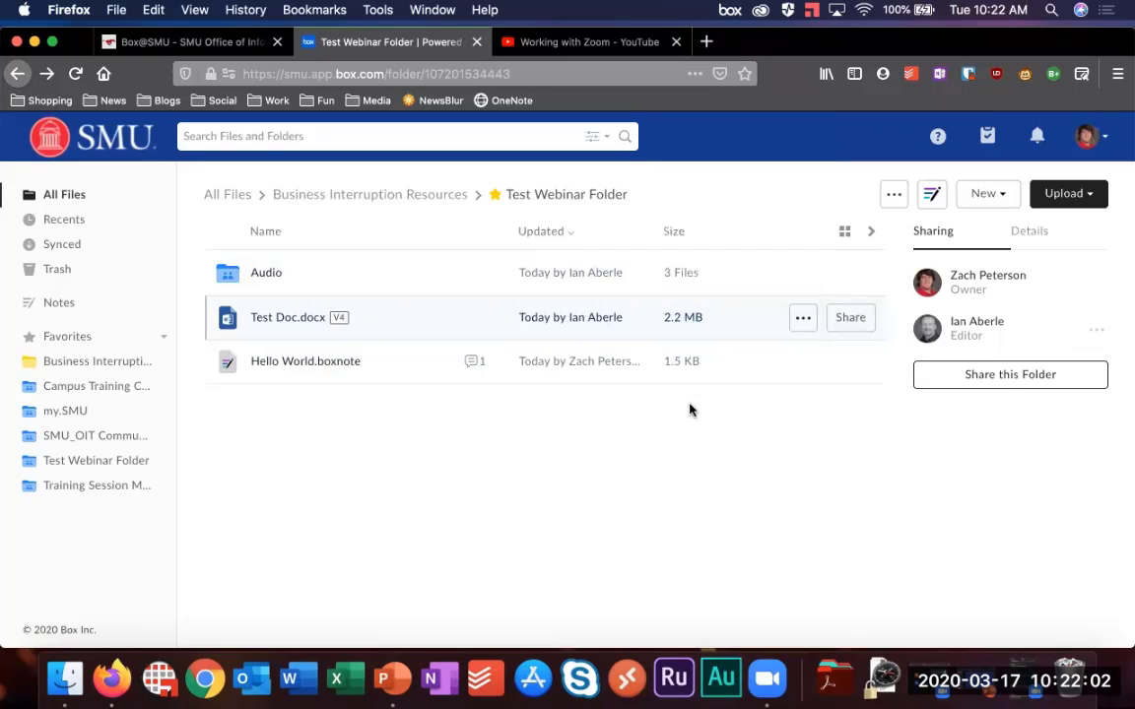
{"action": "left_click", "coordinate": [805, 319]}
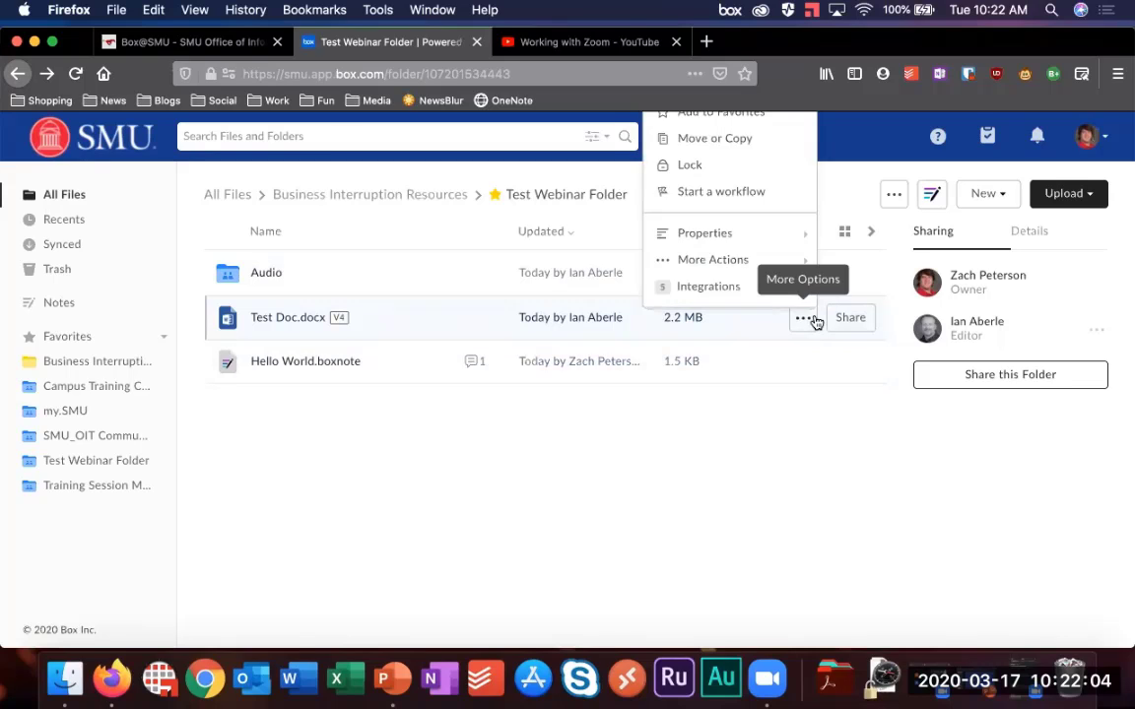
{"action": "left_click", "coordinate": [808, 318]}
{"action": "left_click", "coordinate": [803, 273]}
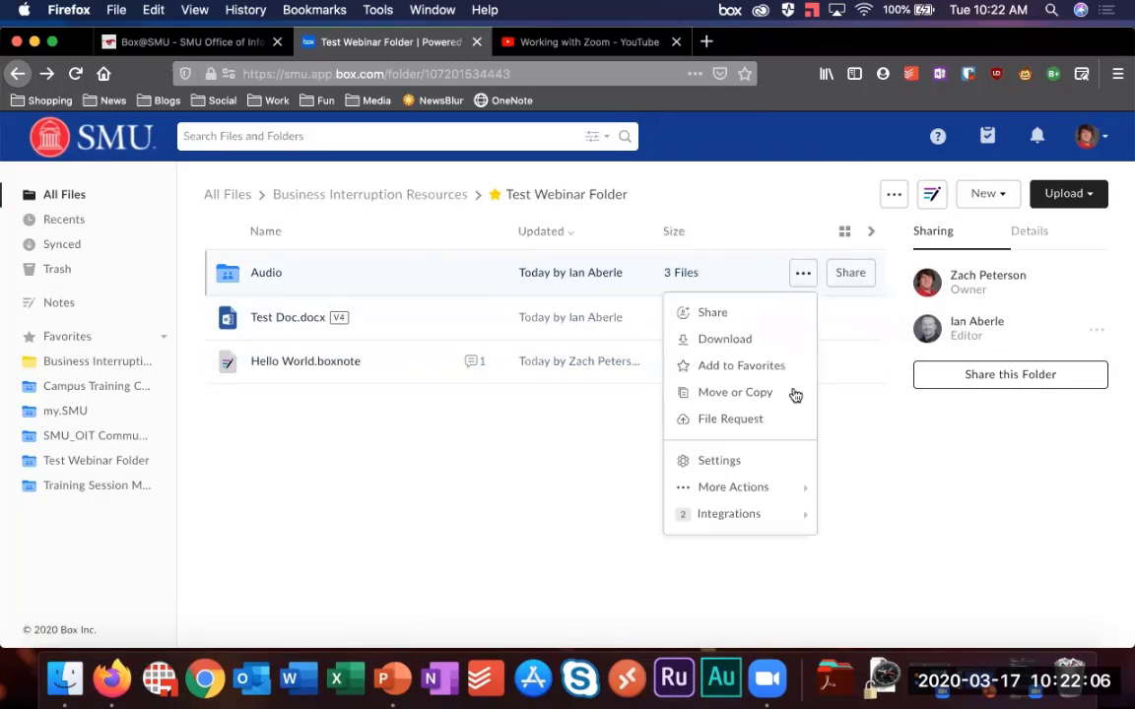
{"action": "left_click", "coordinate": [711, 372]}
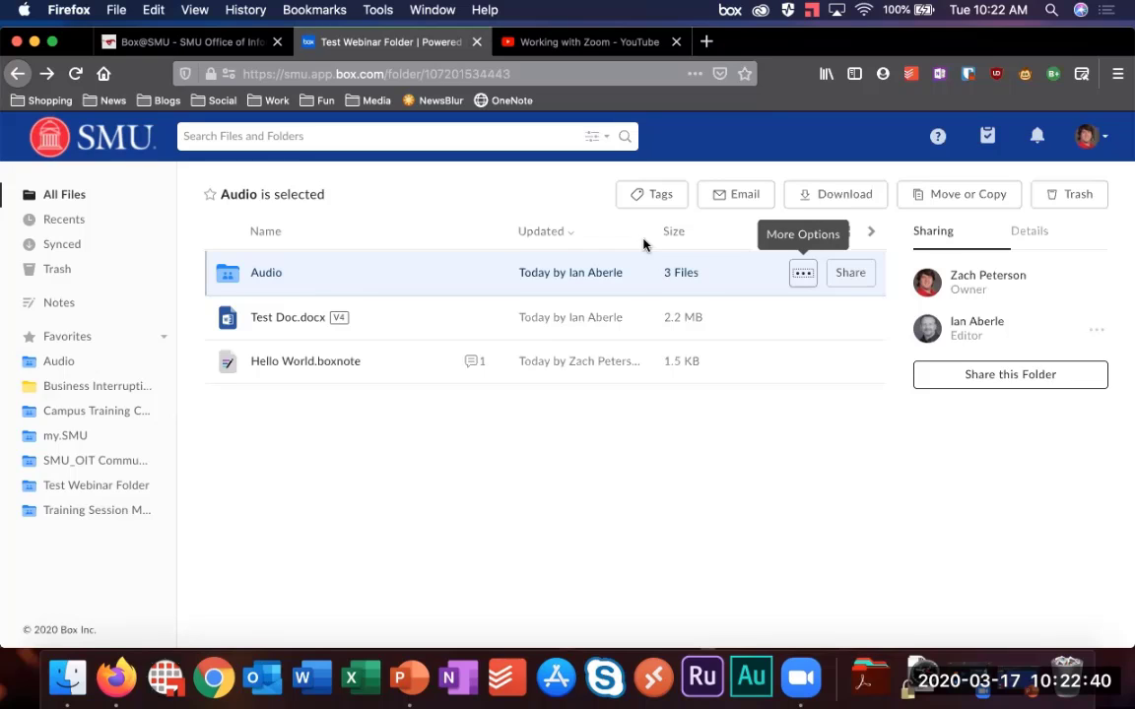
{"action": "left_click", "coordinate": [281, 483]}
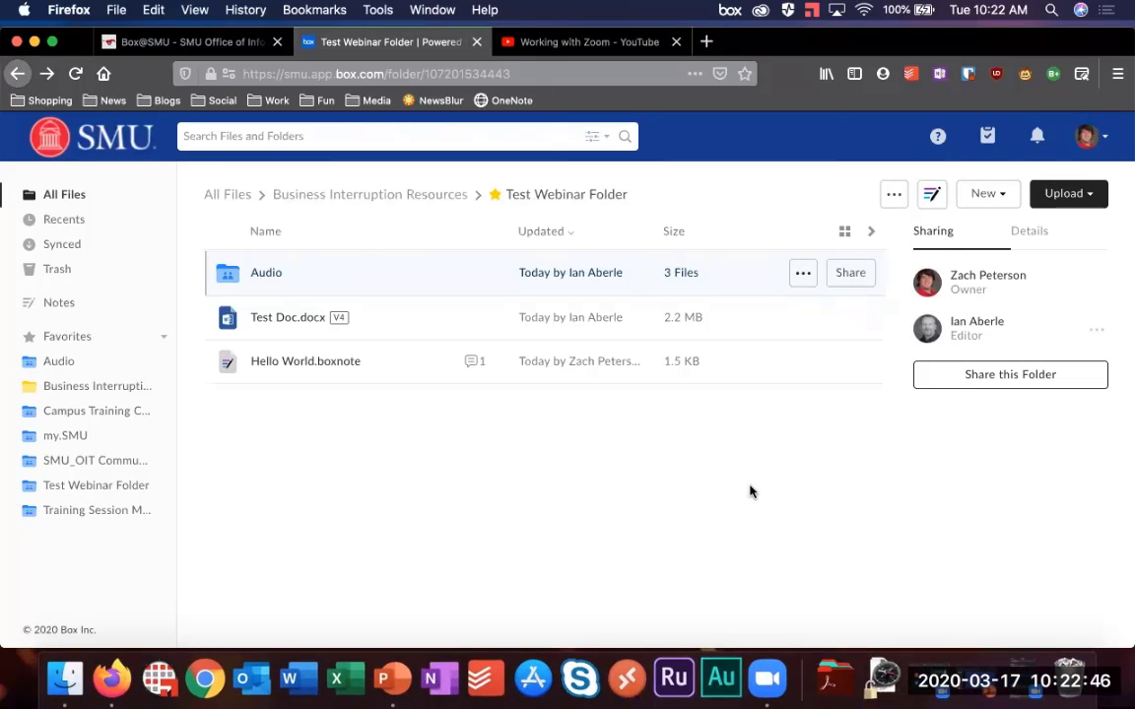
Step: Open the sharing settings of Test Doc.docx and enable a shared link for it
{"action": "left_click", "coordinate": [443, 336]}
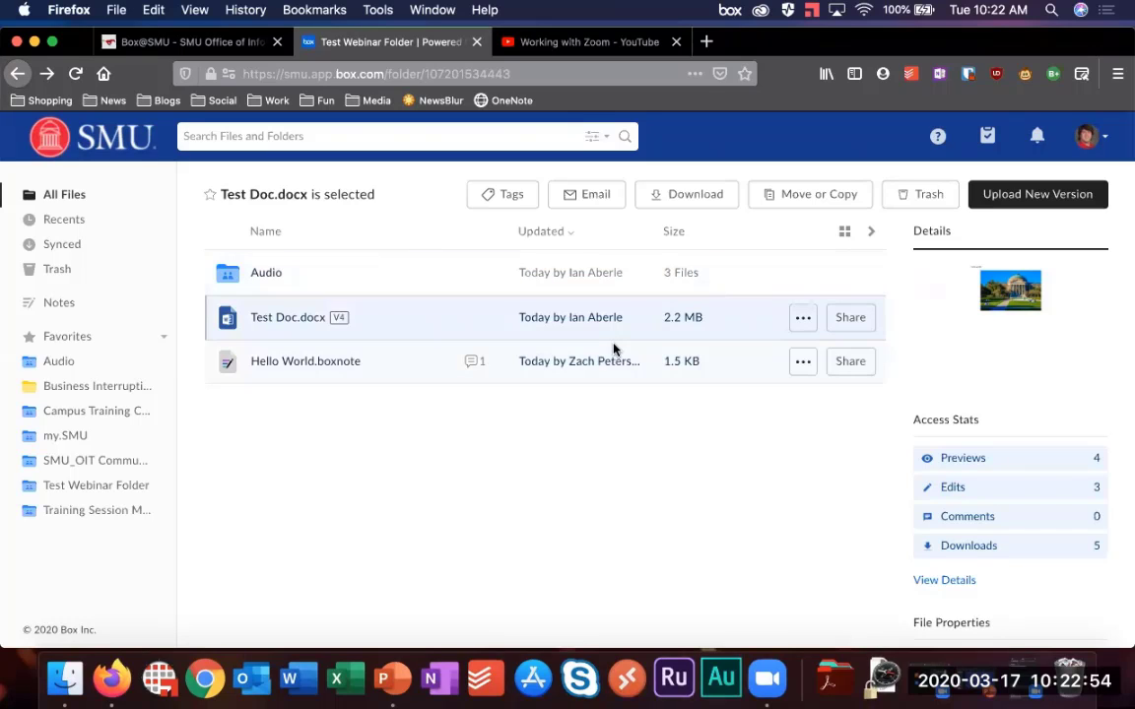
{"action": "left_click", "coordinate": [850, 317]}
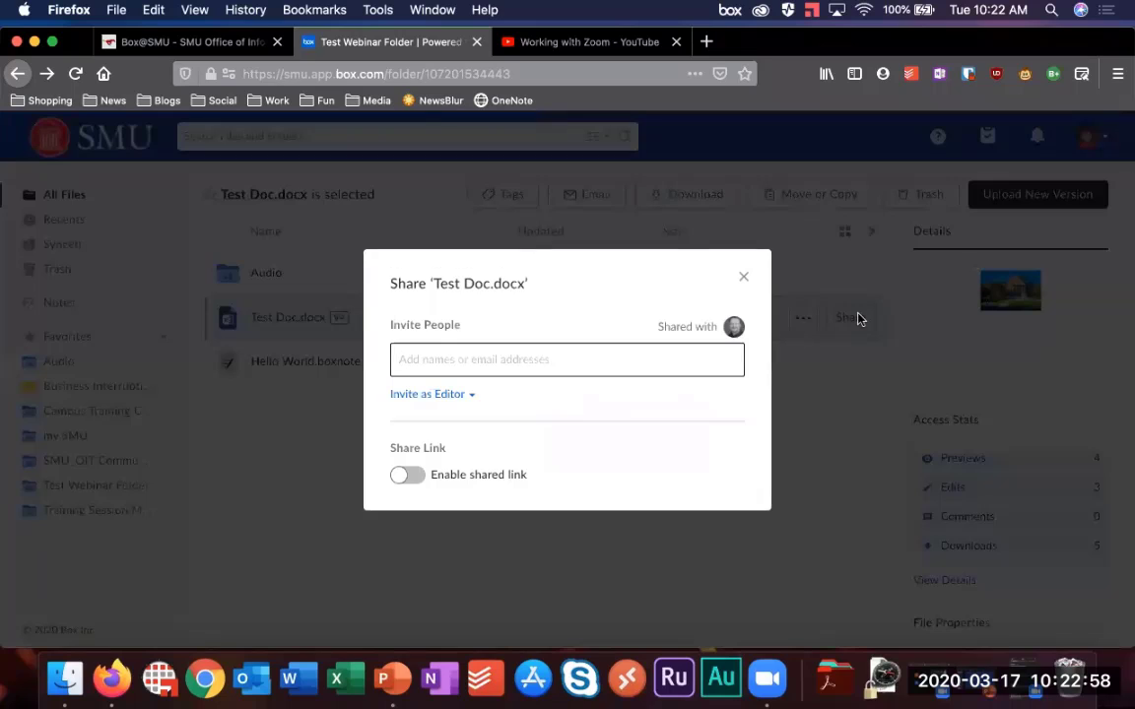
{"action": "left_click", "coordinate": [407, 476]}
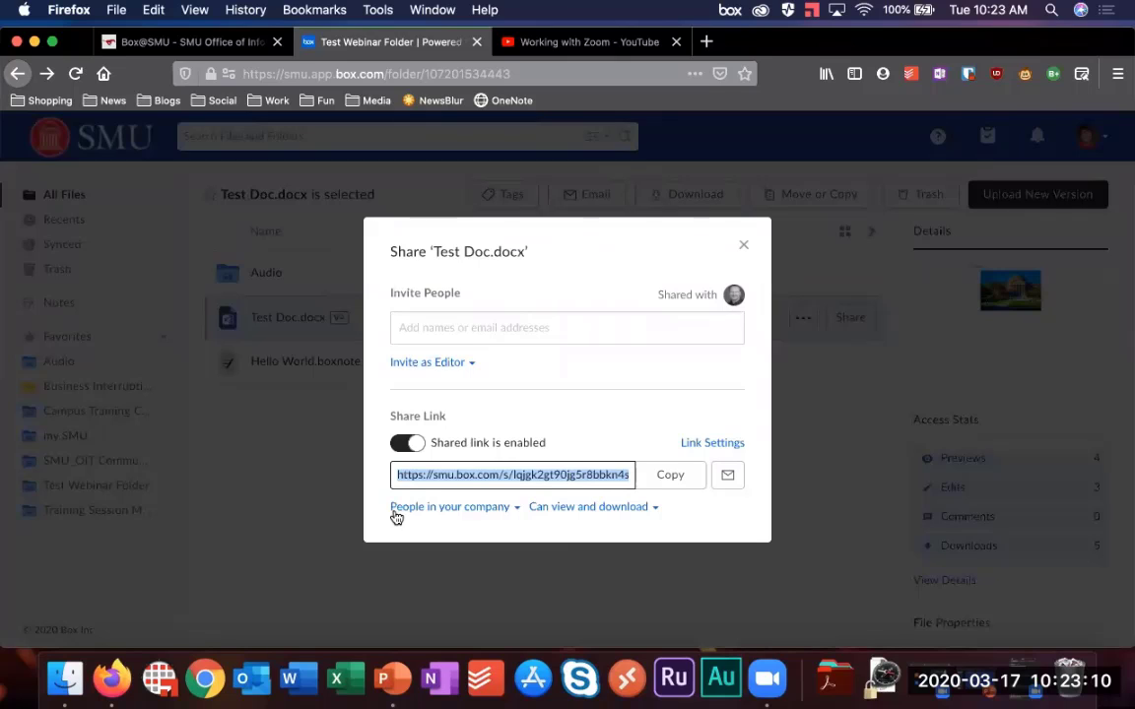
Step: Look over the link's access levels and the invitation roles for Test Doc.docx, then close the sharing settings
{"action": "left_click", "coordinate": [505, 508]}
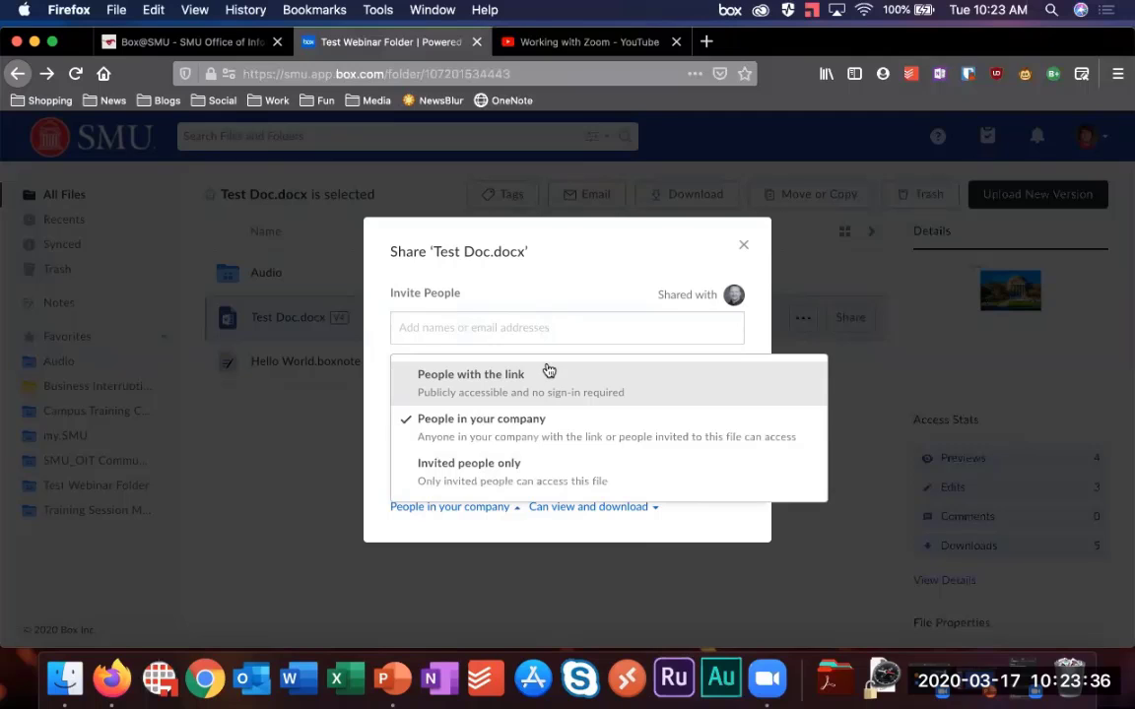
{"action": "left_click", "coordinate": [505, 294]}
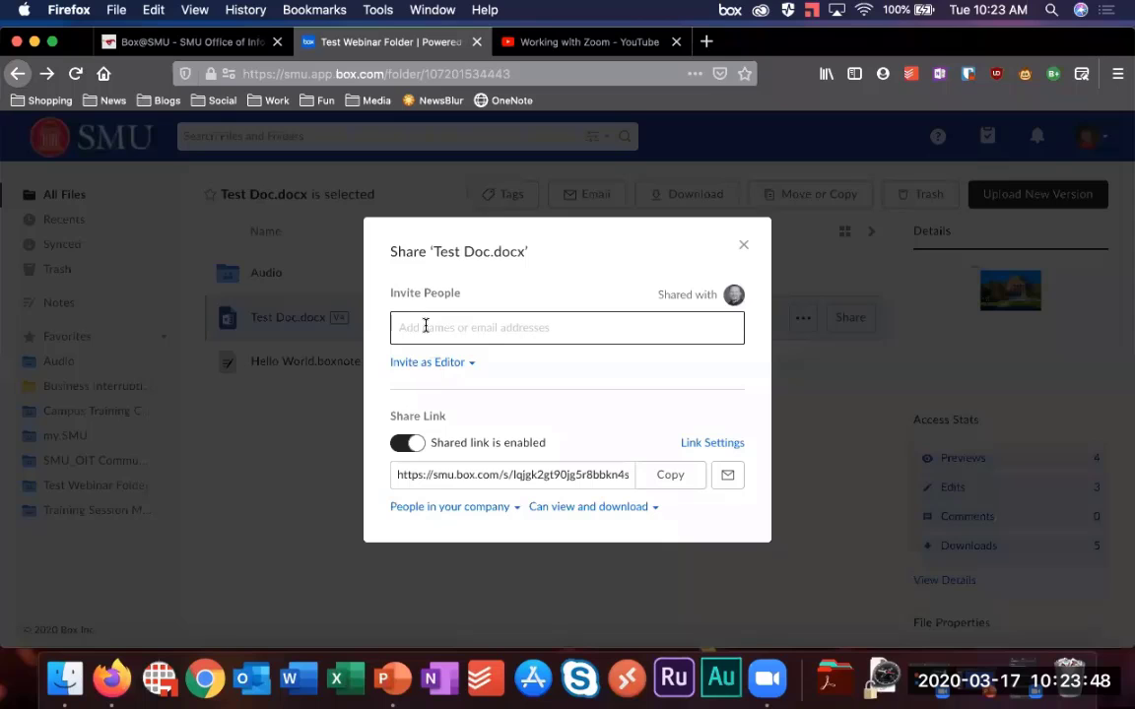
{"action": "left_click", "coordinate": [434, 362]}
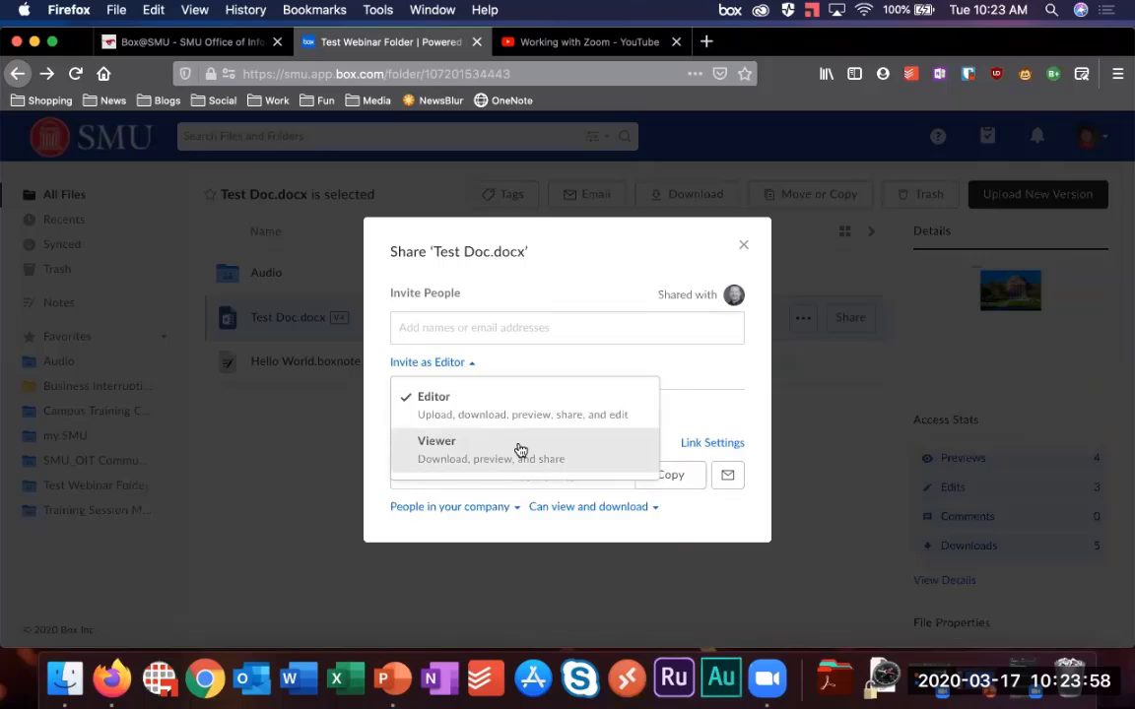
{"action": "left_click", "coordinate": [705, 376]}
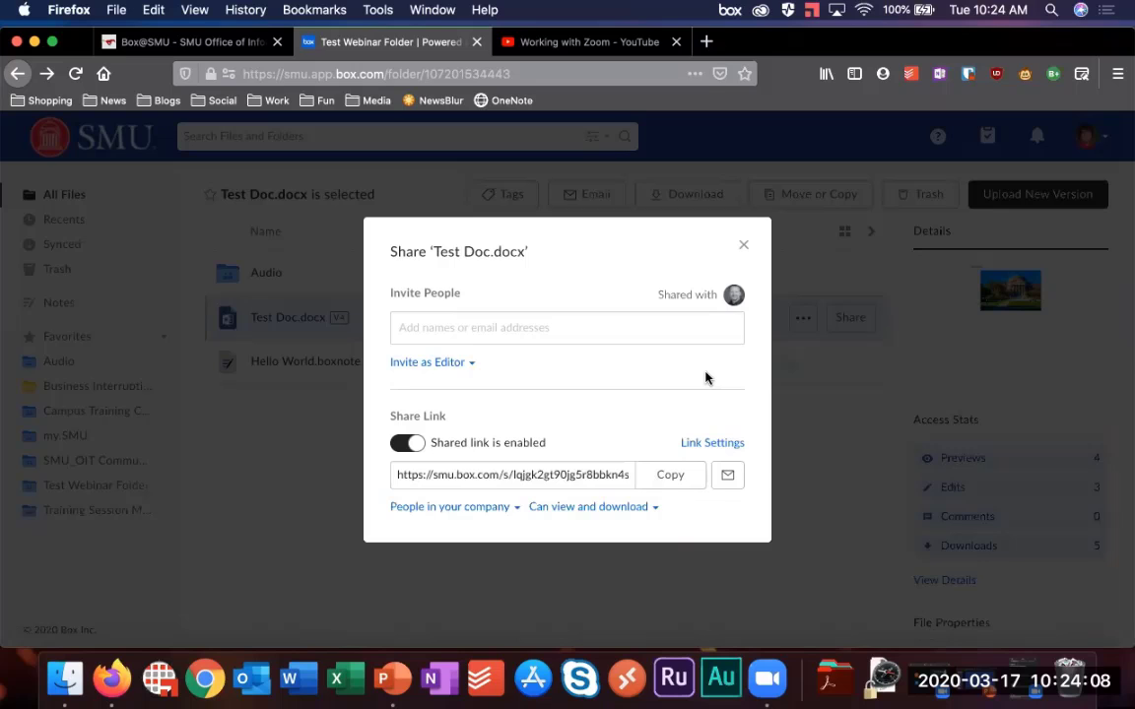
{"action": "left_click", "coordinate": [742, 248]}
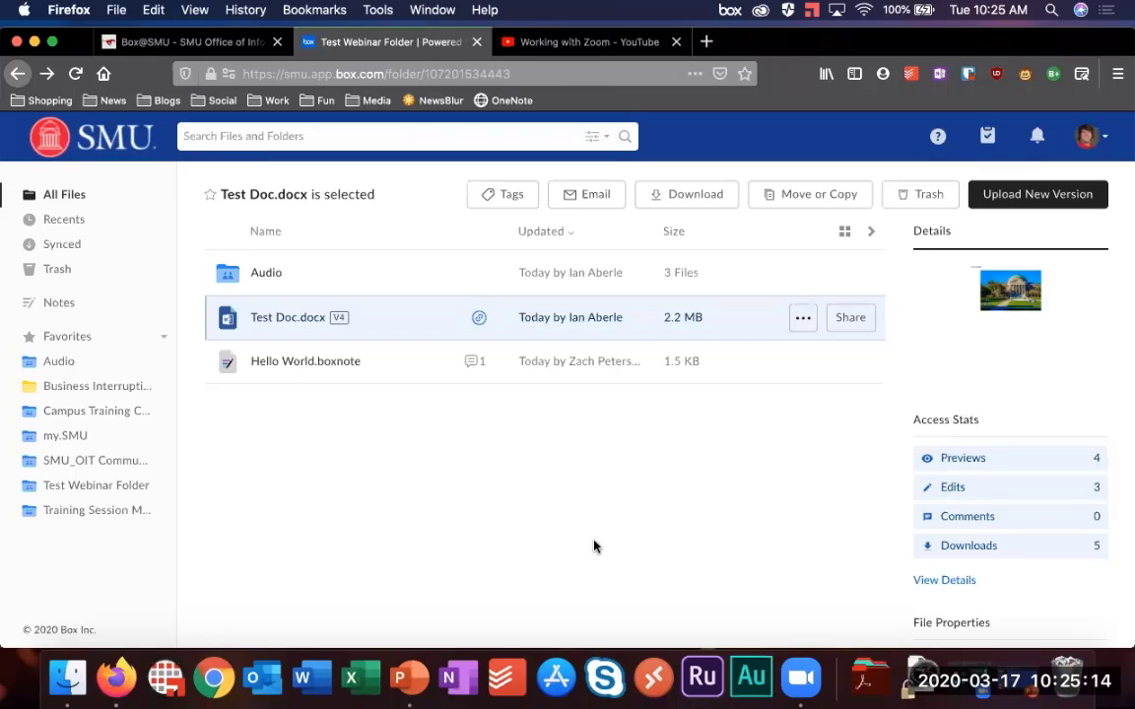
Step: Deselect Test Doc.docx and open the account's Box Apps page to view the available applications
{"action": "left_click", "coordinate": [458, 550]}
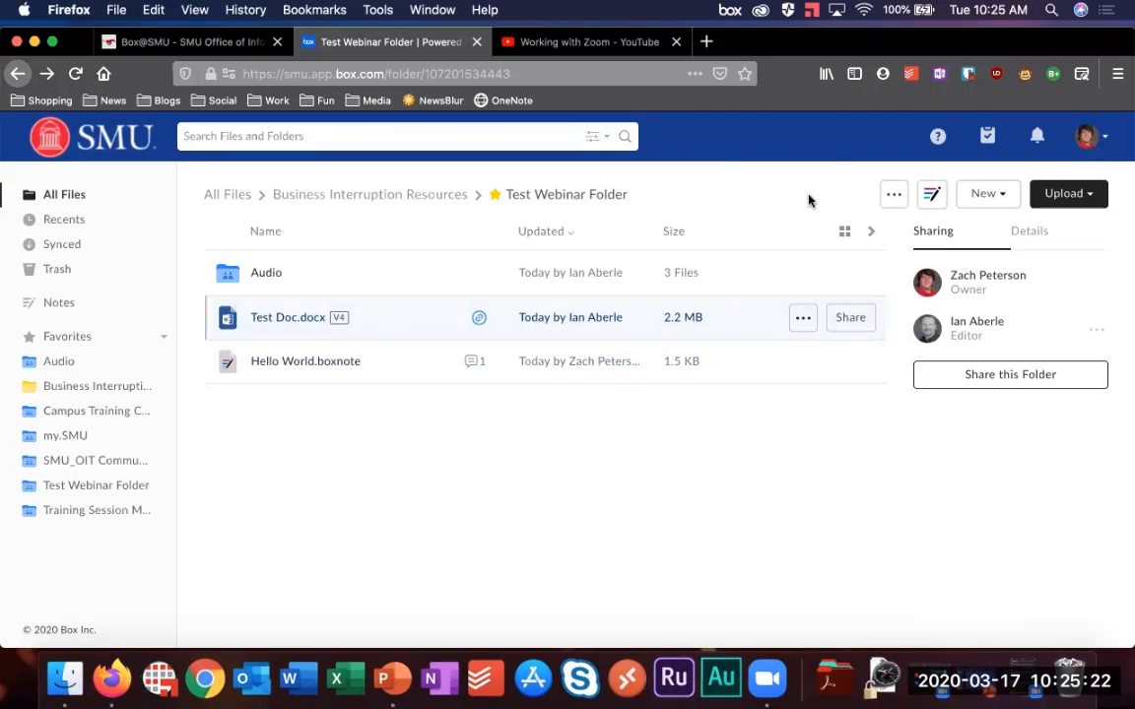
{"action": "left_click", "coordinate": [1086, 148]}
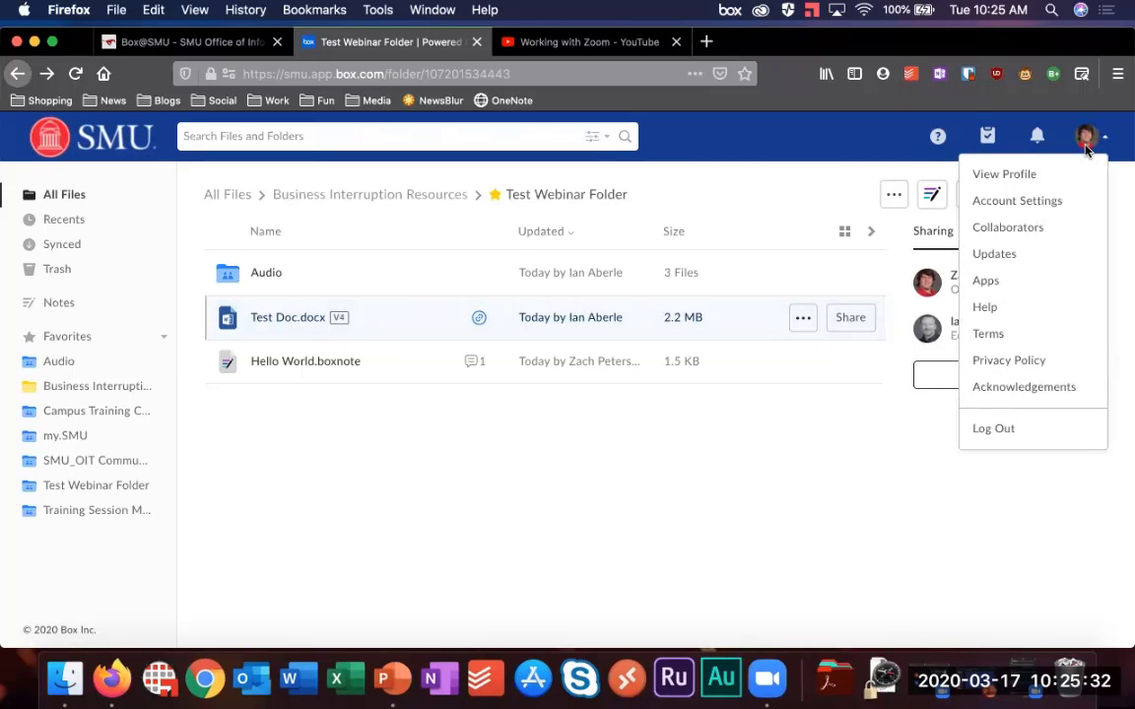
{"action": "left_click", "coordinate": [985, 282]}
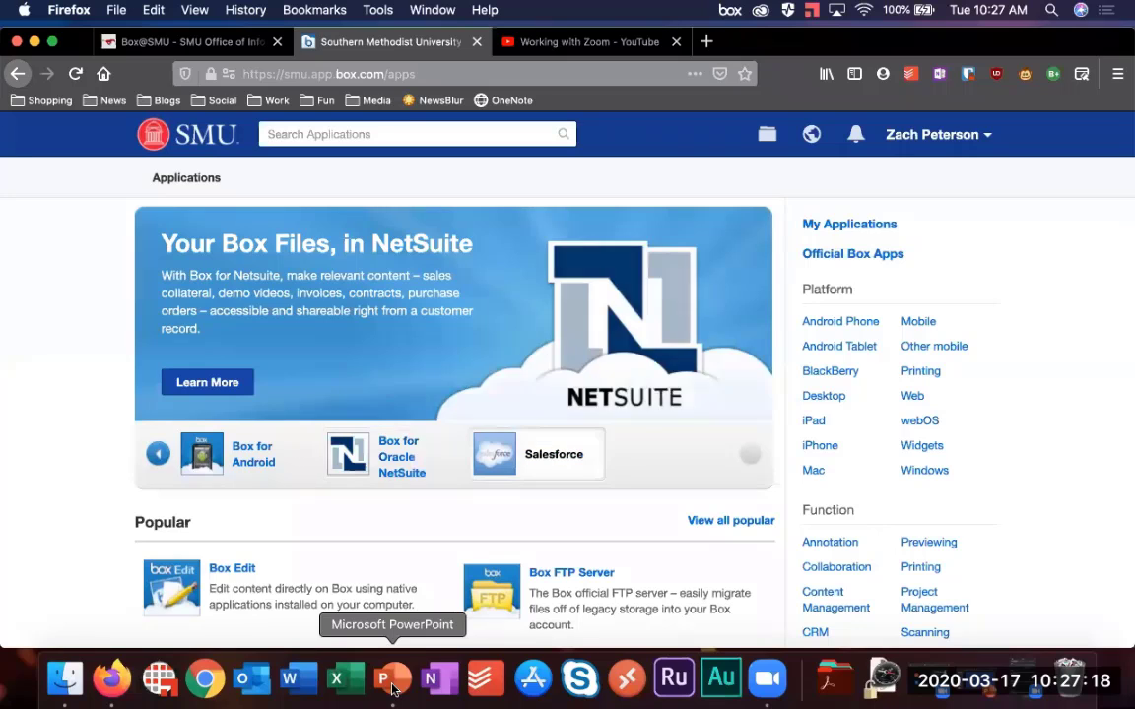
Step: Switch to PowerPoint and run the BoxandZoomWebinar slide show through to the "Coming Up Next: Getting Started with Zoom" slide
{"action": "left_click", "coordinate": [392, 687]}
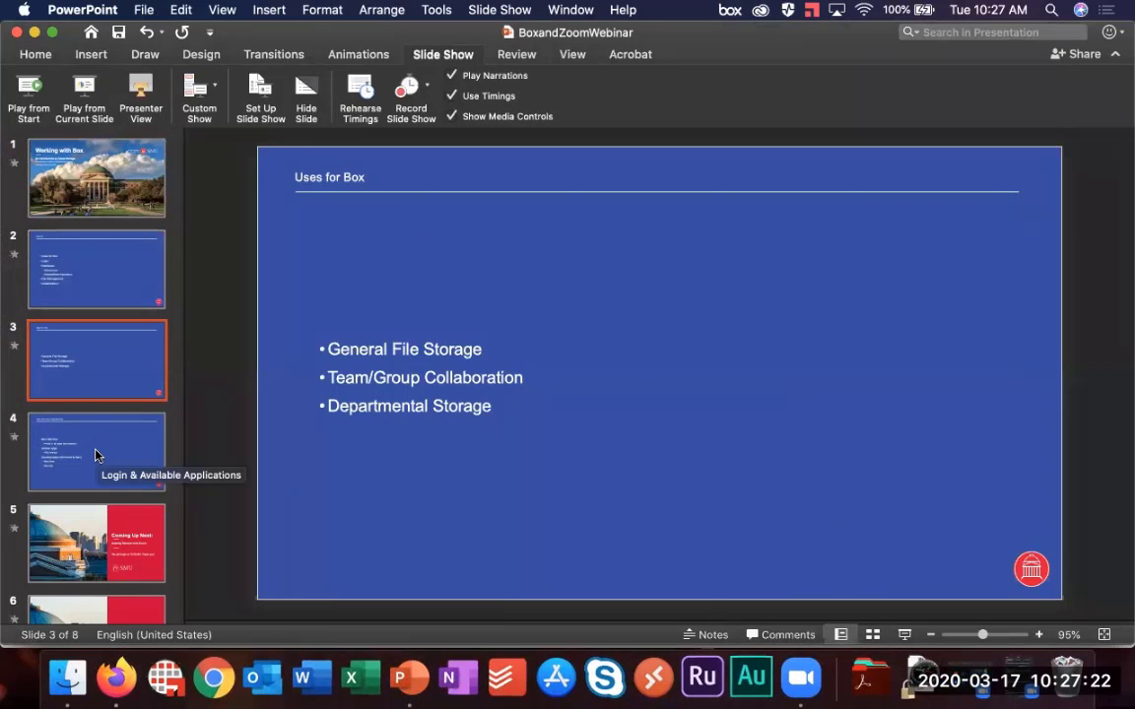
{"action": "left_click", "coordinate": [81, 563]}
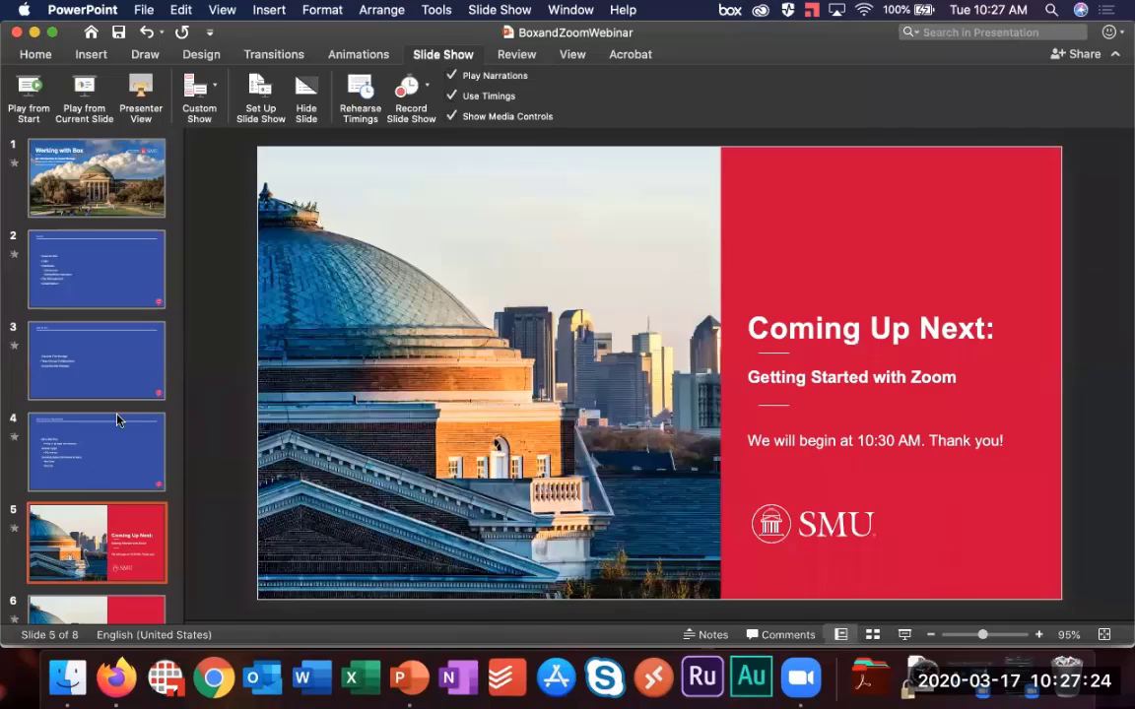
{"action": "left_click", "coordinate": [23, 95]}
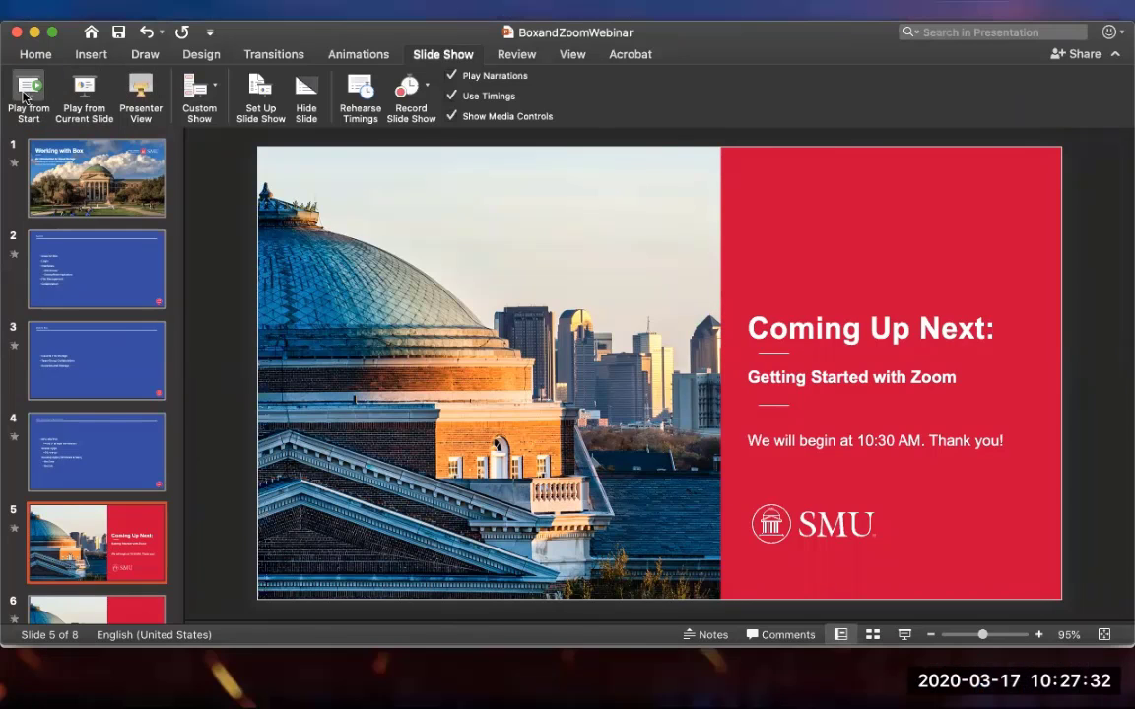
{"action": "key", "text": "Right"}
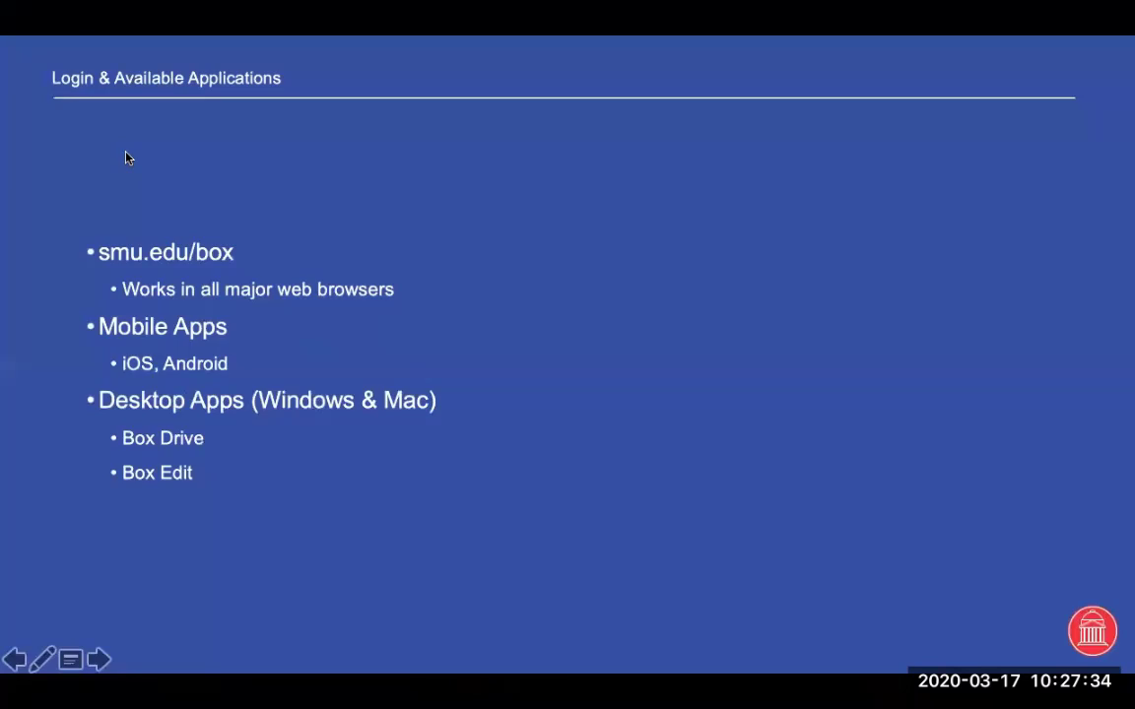
{"action": "key", "text": "Right"}
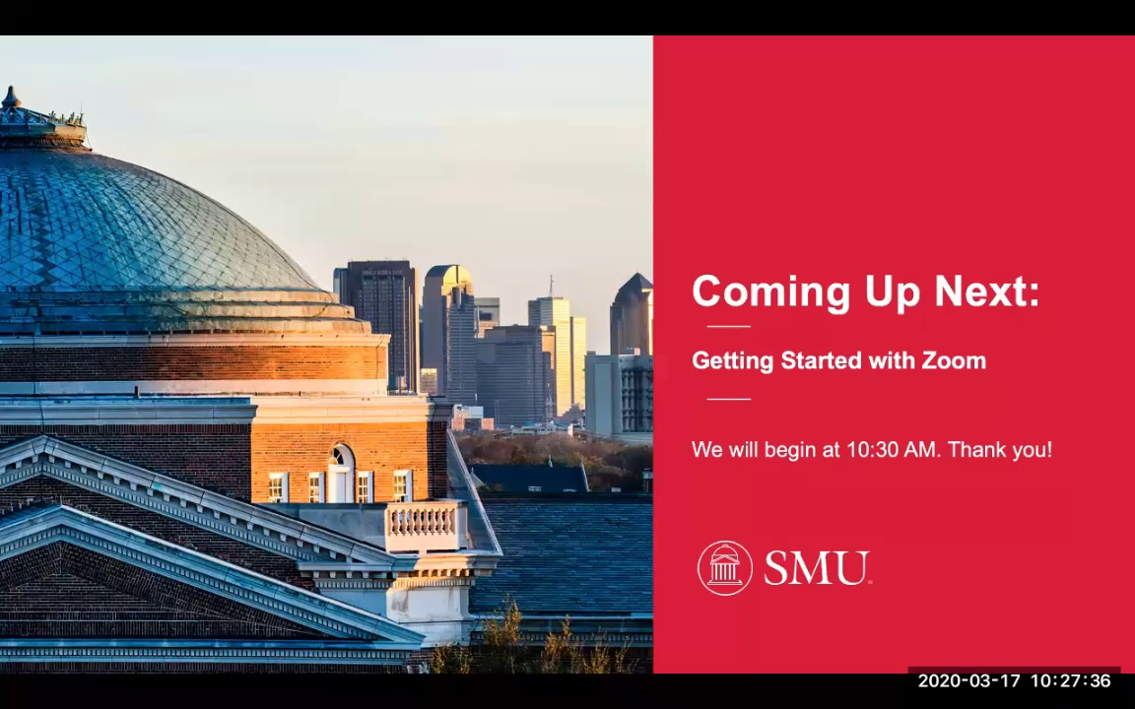